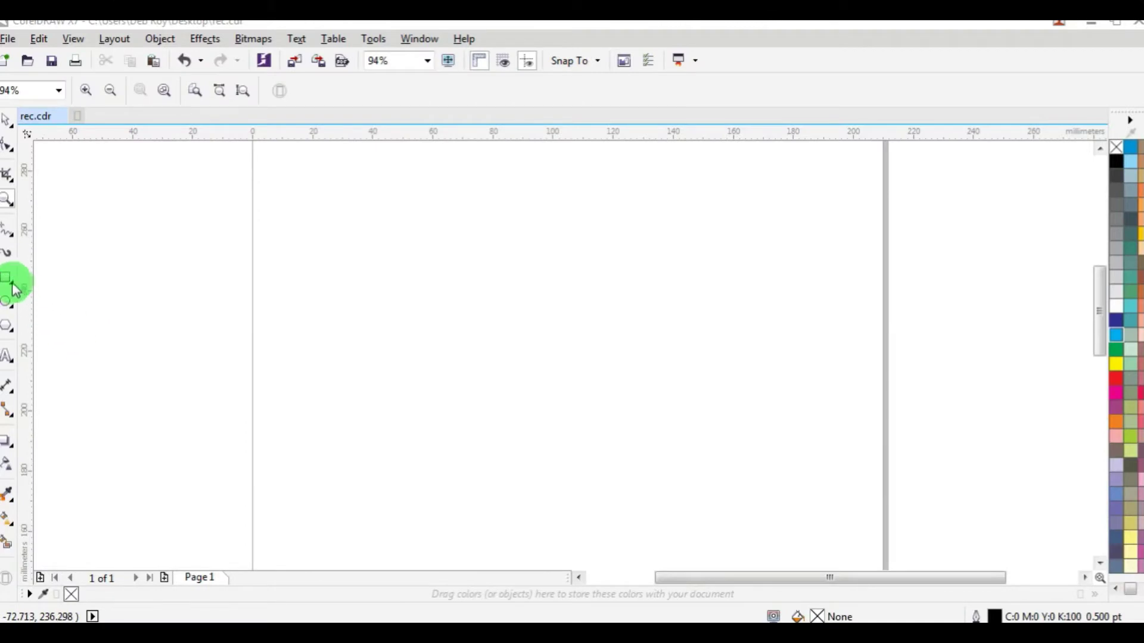
# Step: Draw a rectangle near the page centre and size it to 89 × 55 mm
pyautogui.click(9, 280)
pyautogui.moveTo(398, 264); pyautogui.dragTo(714, 439)
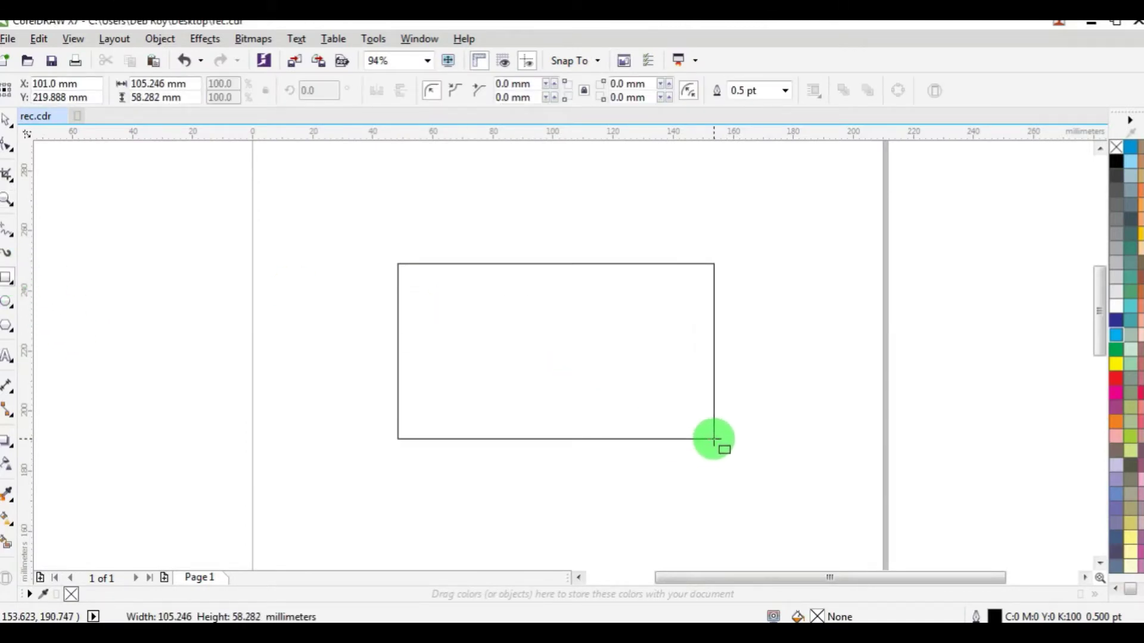
pyautogui.click(191, 84)
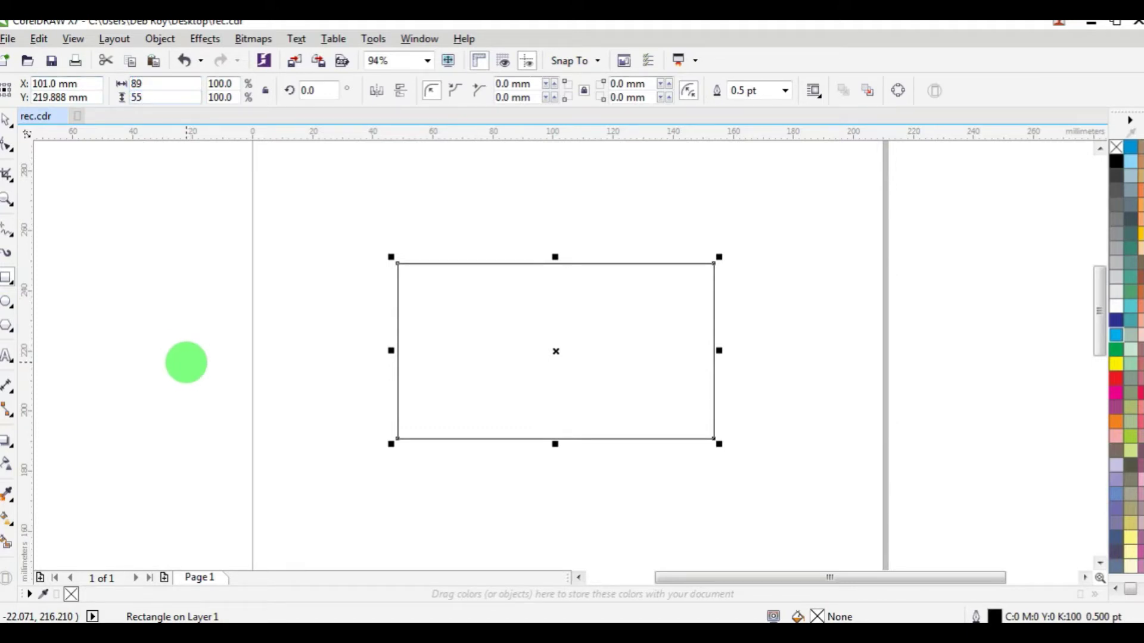
pyautogui.press('Return')
# Step: Nudge the rectangle slightly into place and zoom in around it
pyautogui.click(8, 122)
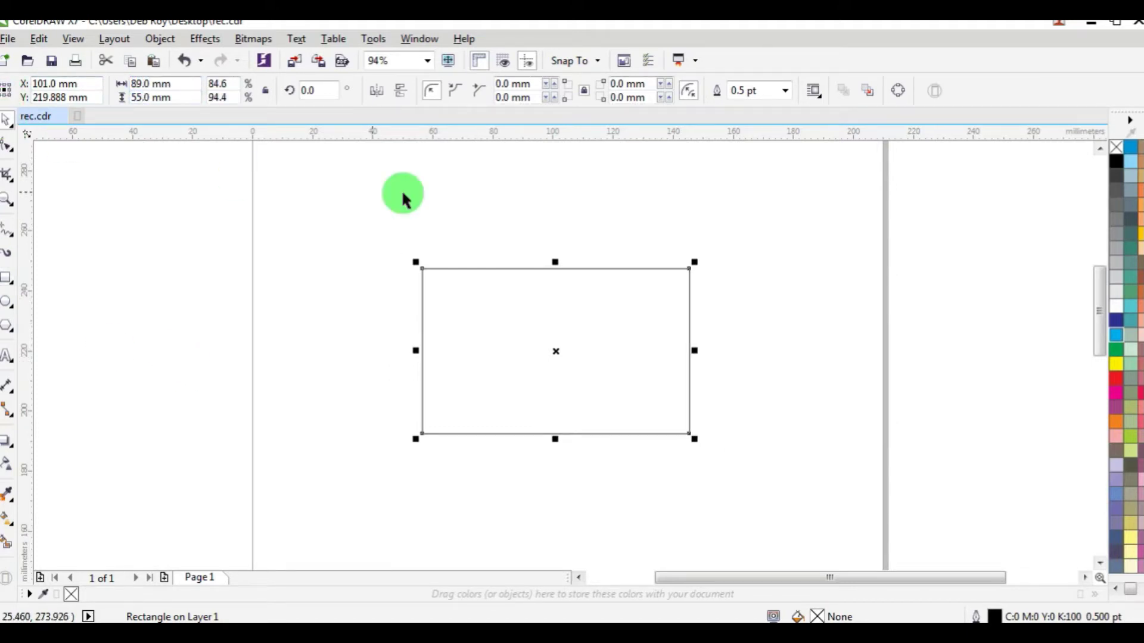
pyautogui.click(404, 199)
pyautogui.moveTo(595, 334); pyautogui.dragTo(595, 327)
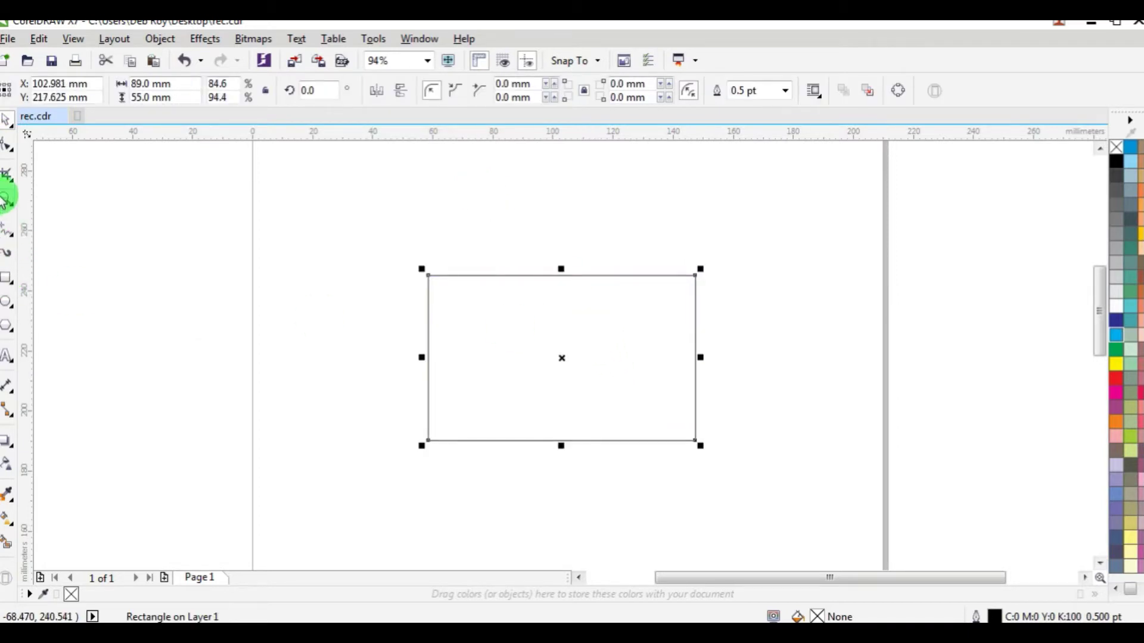
pyautogui.click(7, 199)
pyautogui.moveTo(387, 245); pyautogui.dragTo(726, 477)
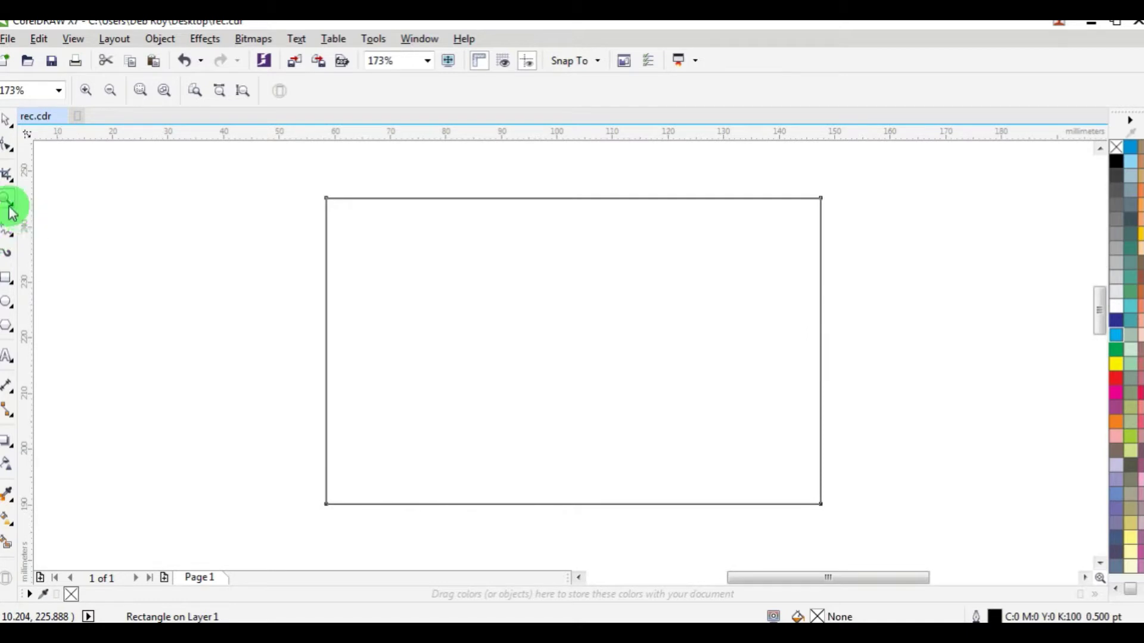
# Step: Draw a straight freehand line across the card, overhanging both sides, and convert it to a curve
pyautogui.click(7, 231)
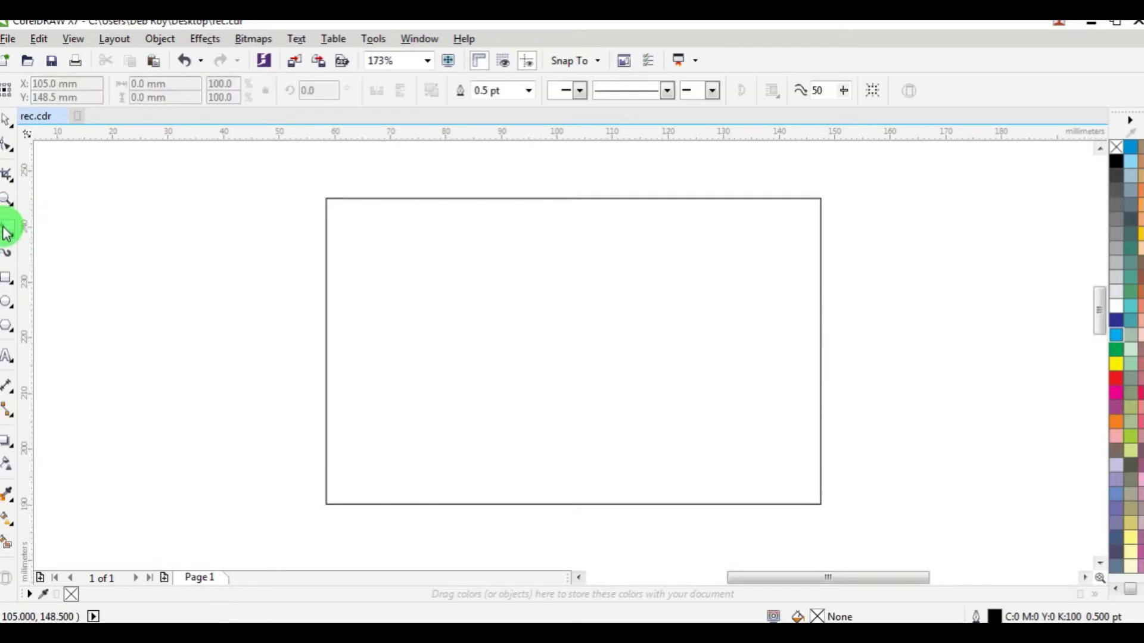
pyautogui.click(312, 359)
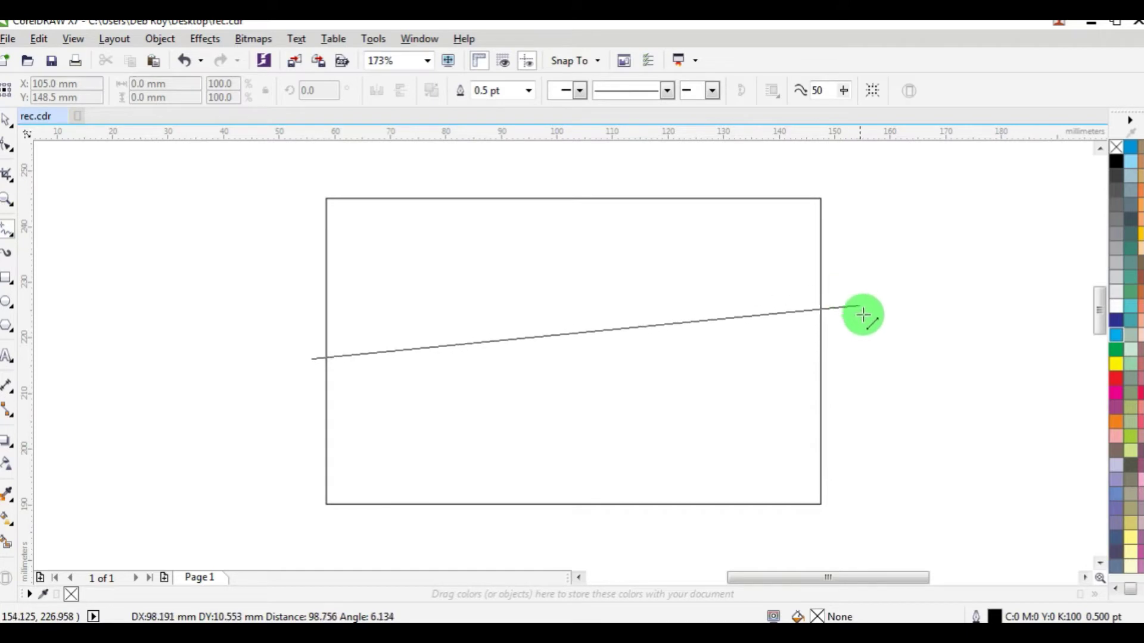
pyautogui.click(844, 298)
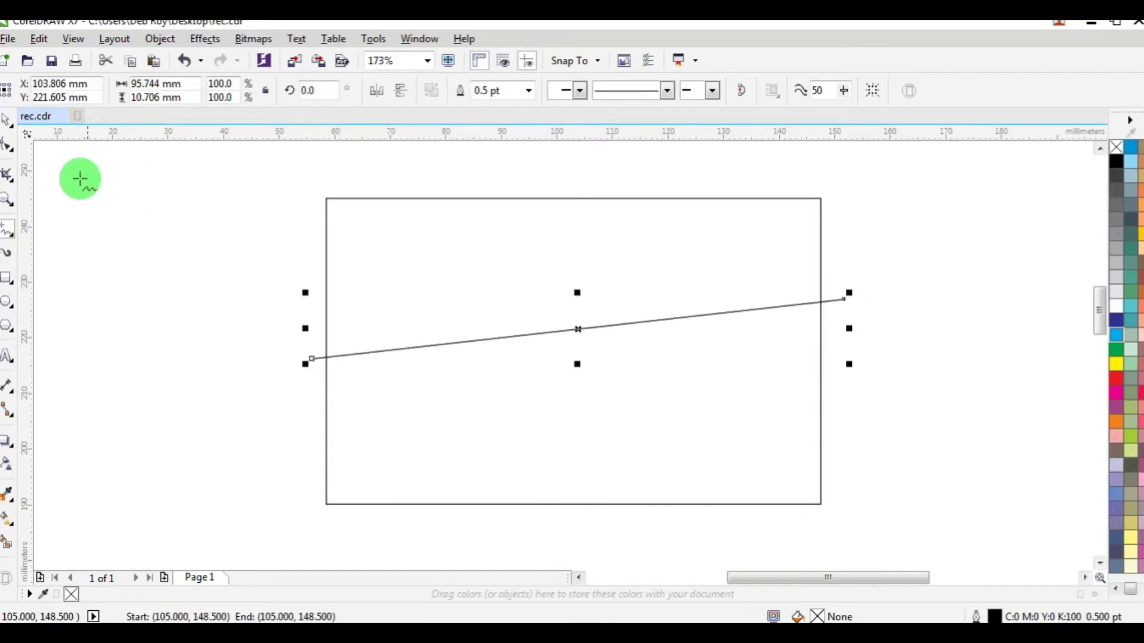
pyautogui.click(7, 145)
pyautogui.click(453, 344)
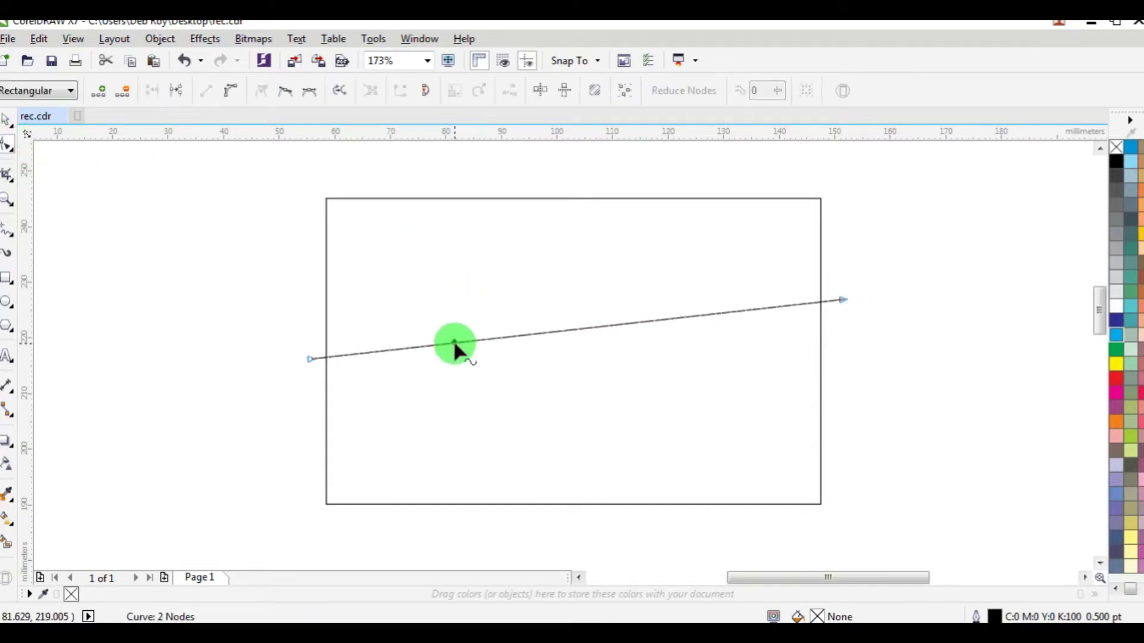
pyautogui.press('+')
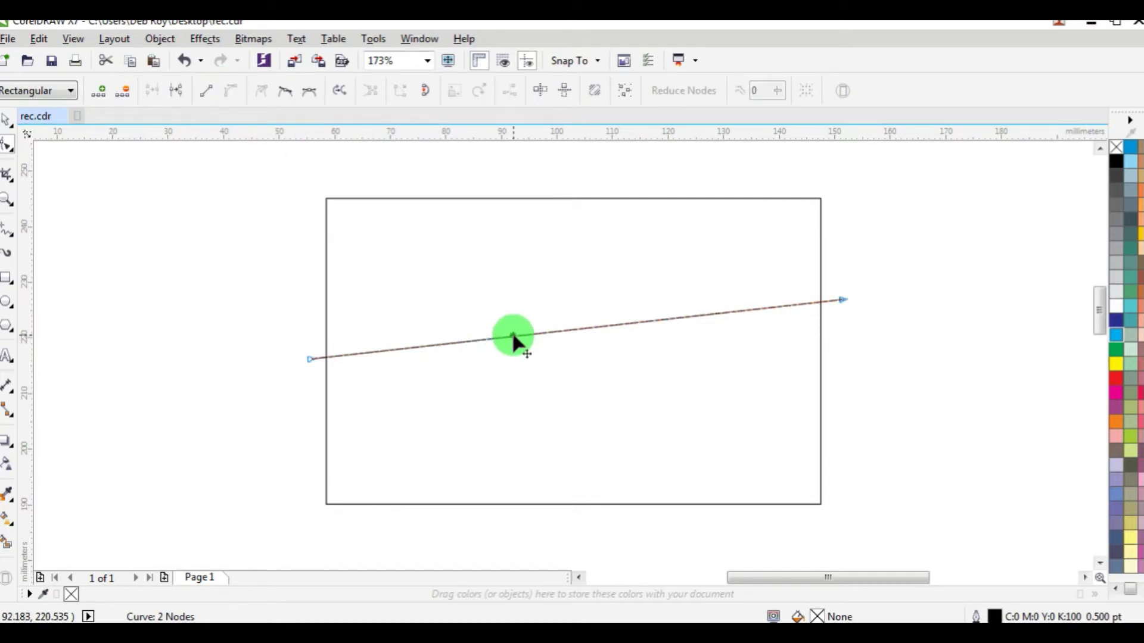
# Step: Bend the line into an S-wave, deepening the left dip and lowering the right end
pyautogui.moveTo(513, 338); pyautogui.dragTo(535, 416)
pyautogui.click(843, 297)
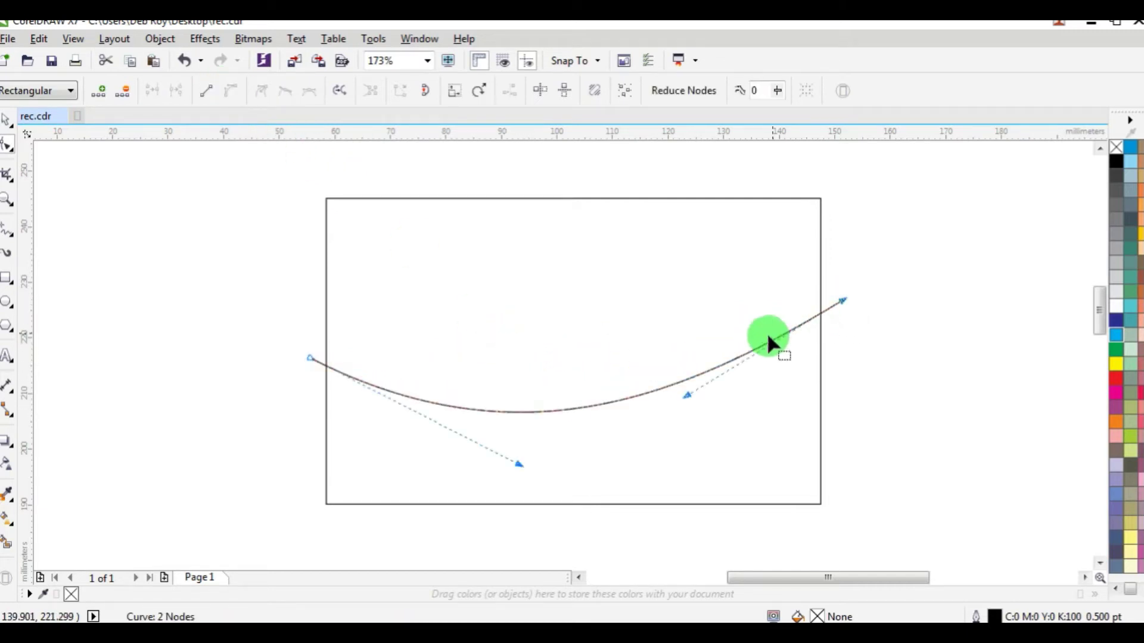
pyautogui.moveTo(684, 390); pyautogui.dragTo(658, 176)
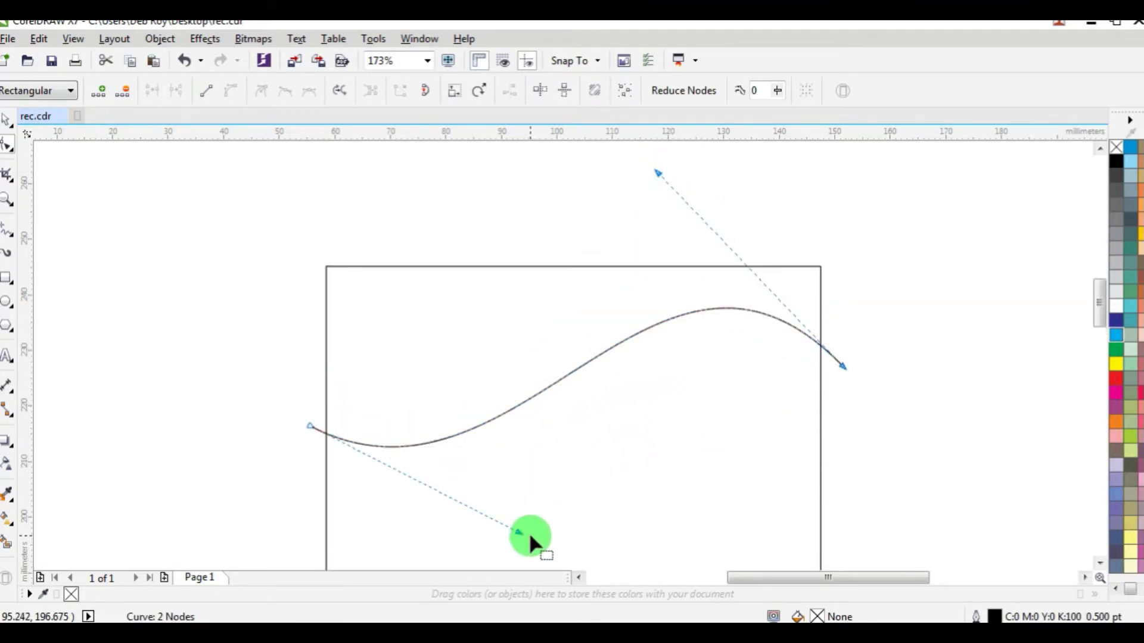
pyautogui.moveTo(519, 533); pyautogui.dragTo(529, 540)
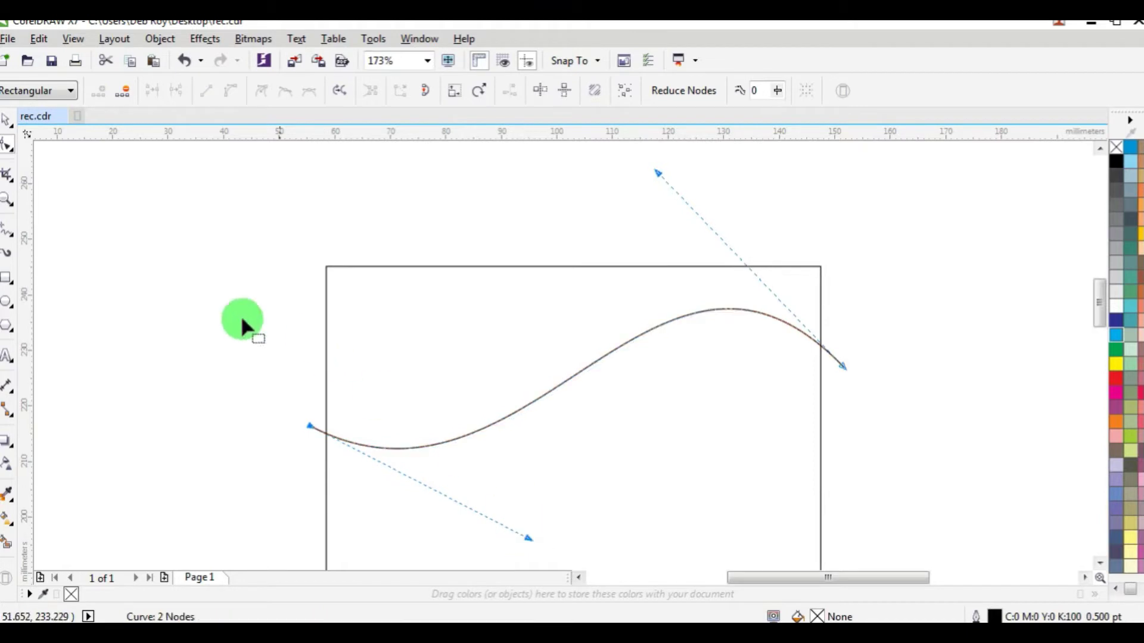
pyautogui.click(9, 124)
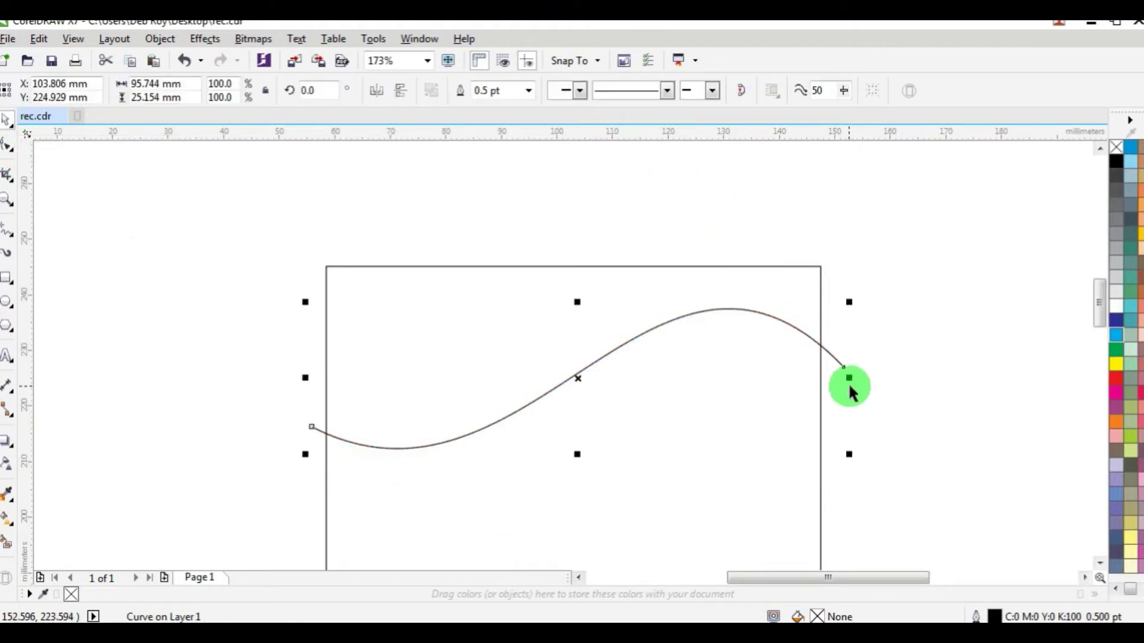
pyautogui.click(26, 141)
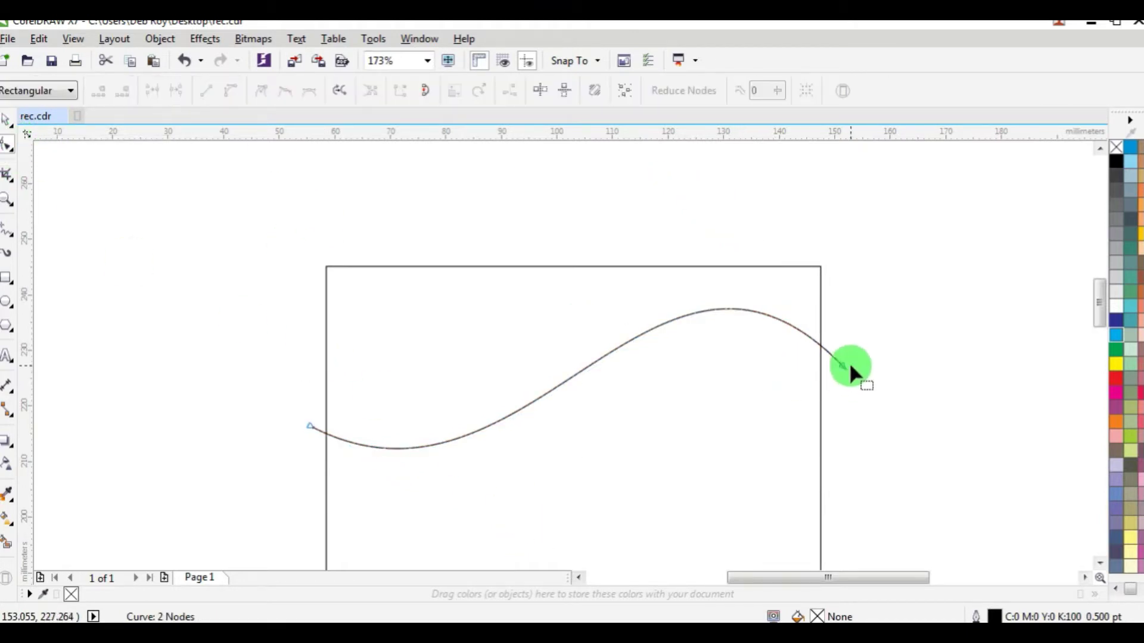
pyautogui.moveTo(843, 367); pyautogui.dragTo(845, 385)
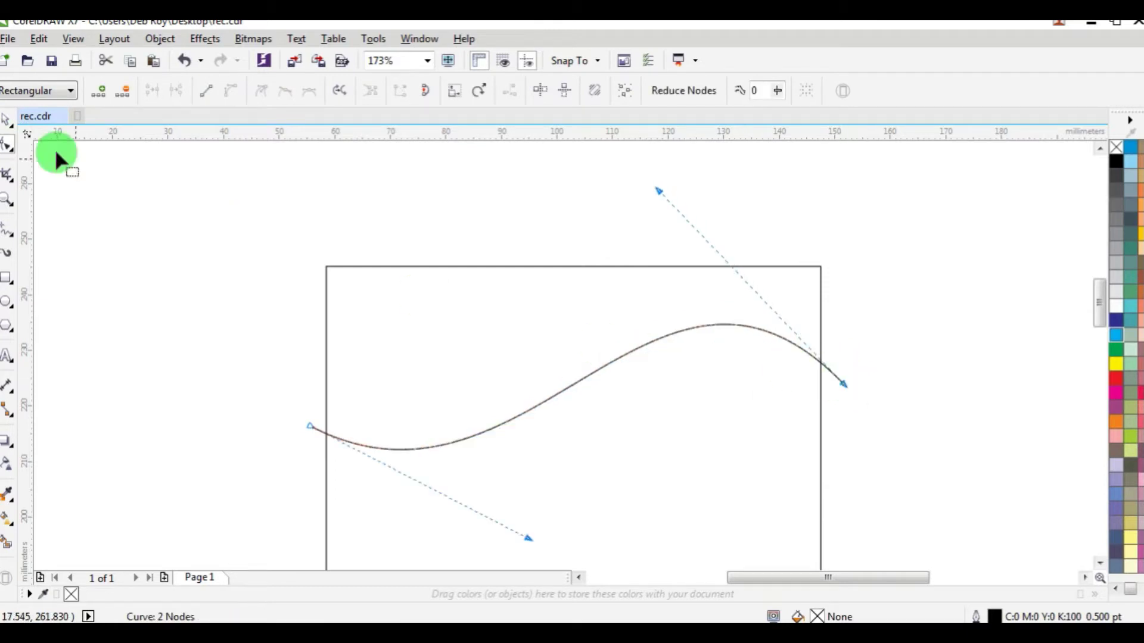
pyautogui.click(8, 124)
pyautogui.click(850, 340)
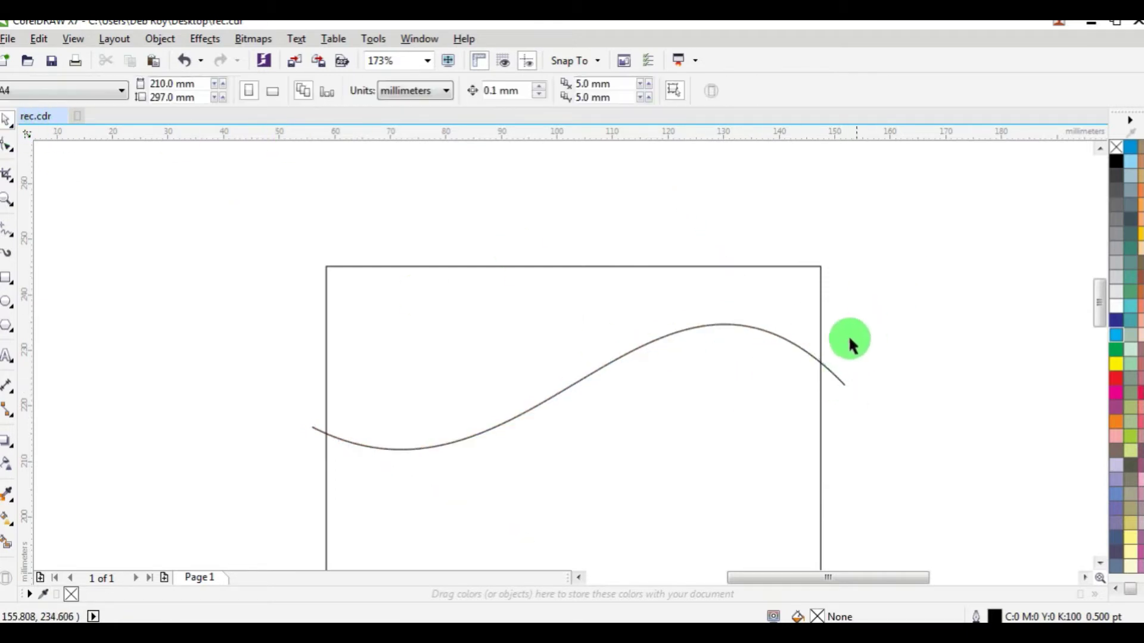
# Step: Copy and paste the wave, placing the copy just above with its left end raised
pyautogui.click(770, 334)
pyautogui.rightClick(772, 335)
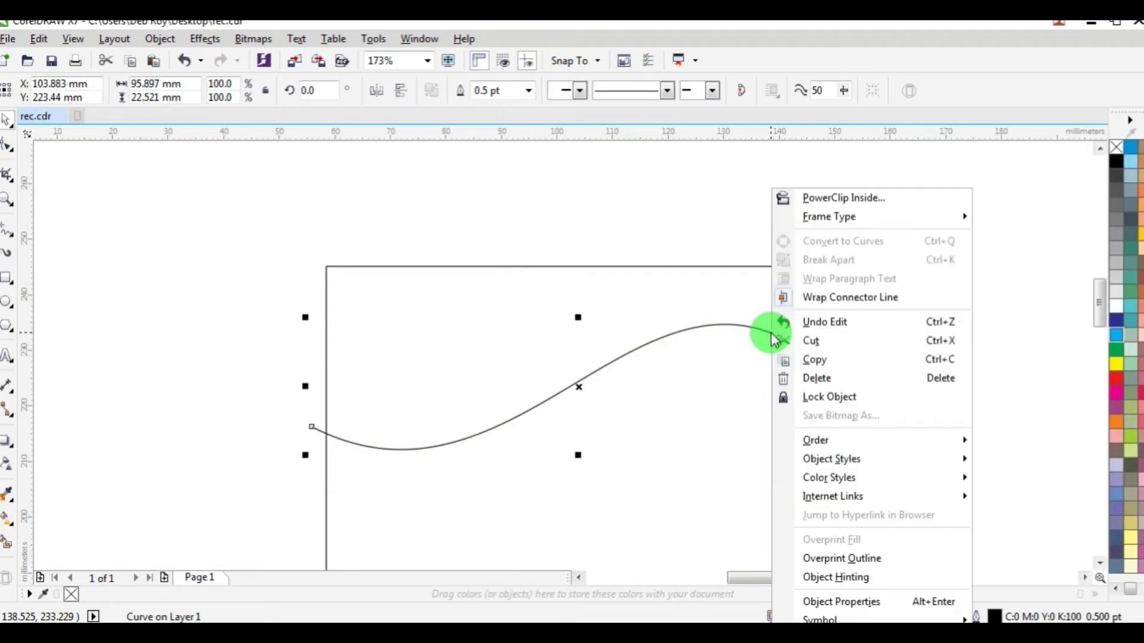
pyautogui.click(823, 362)
pyautogui.click(942, 349)
pyautogui.rightClick(942, 353)
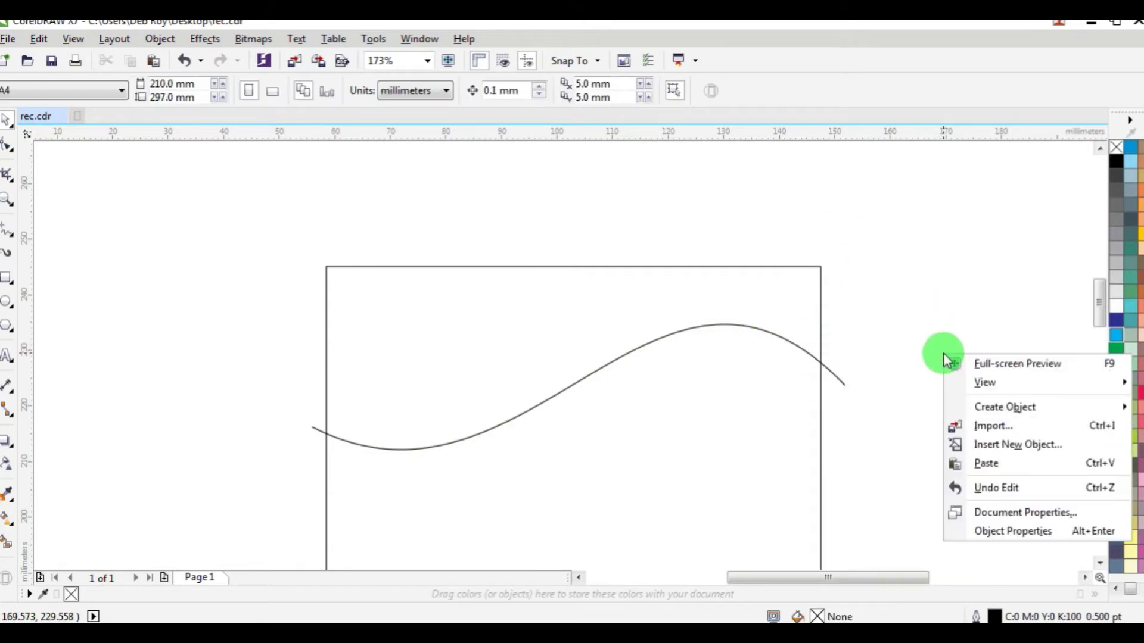
pyautogui.click(985, 462)
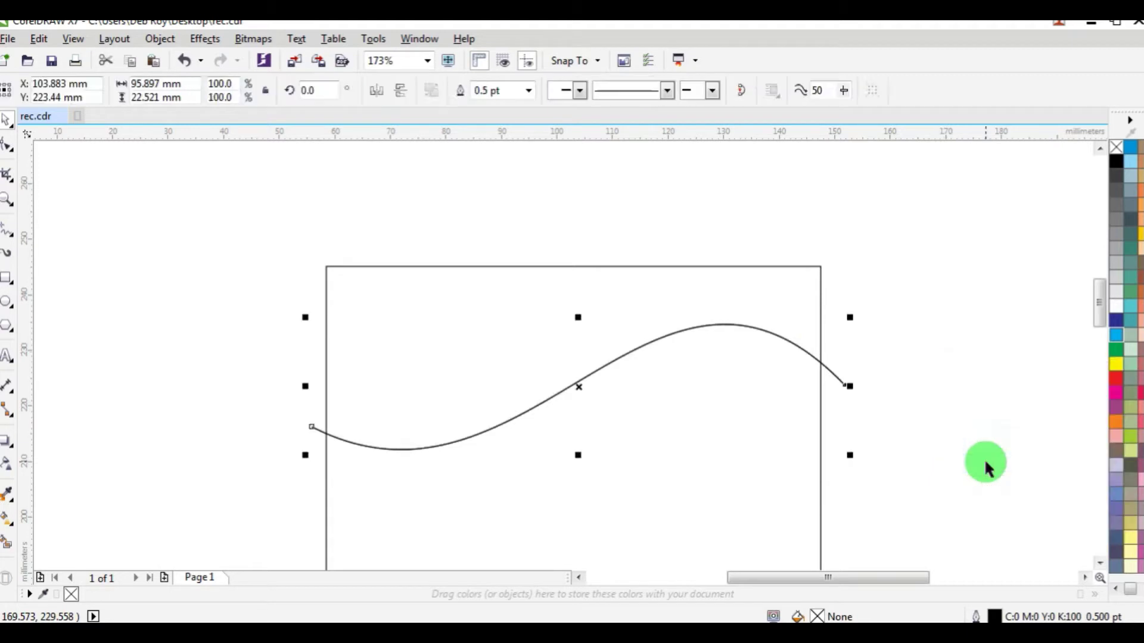
pyautogui.moveTo(839, 379); pyautogui.dragTo(840, 369)
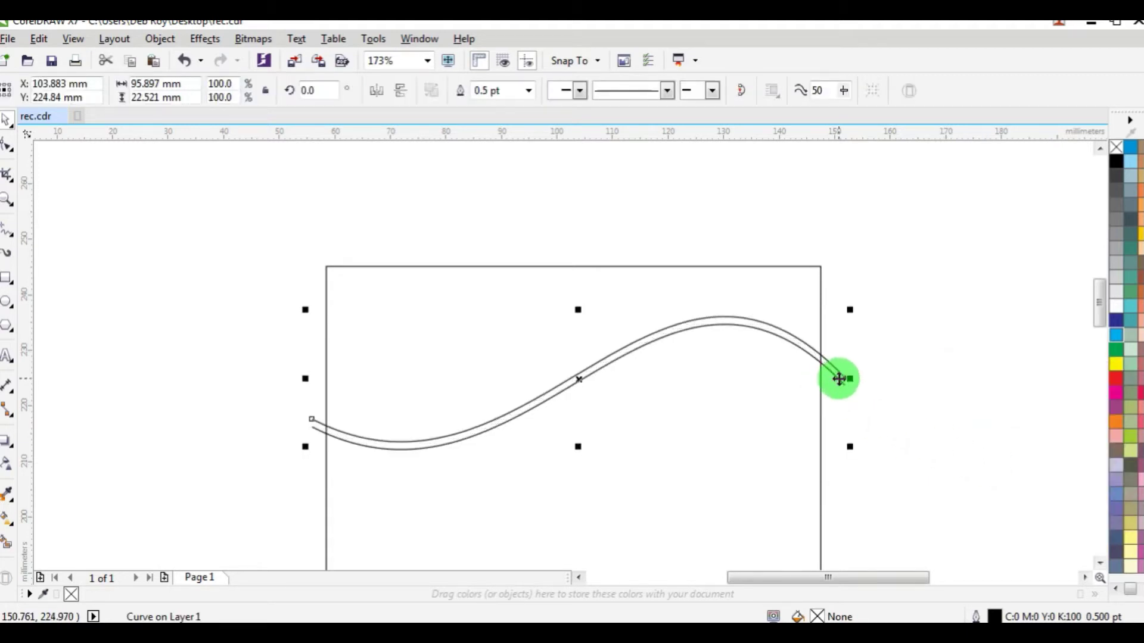
pyautogui.click(7, 145)
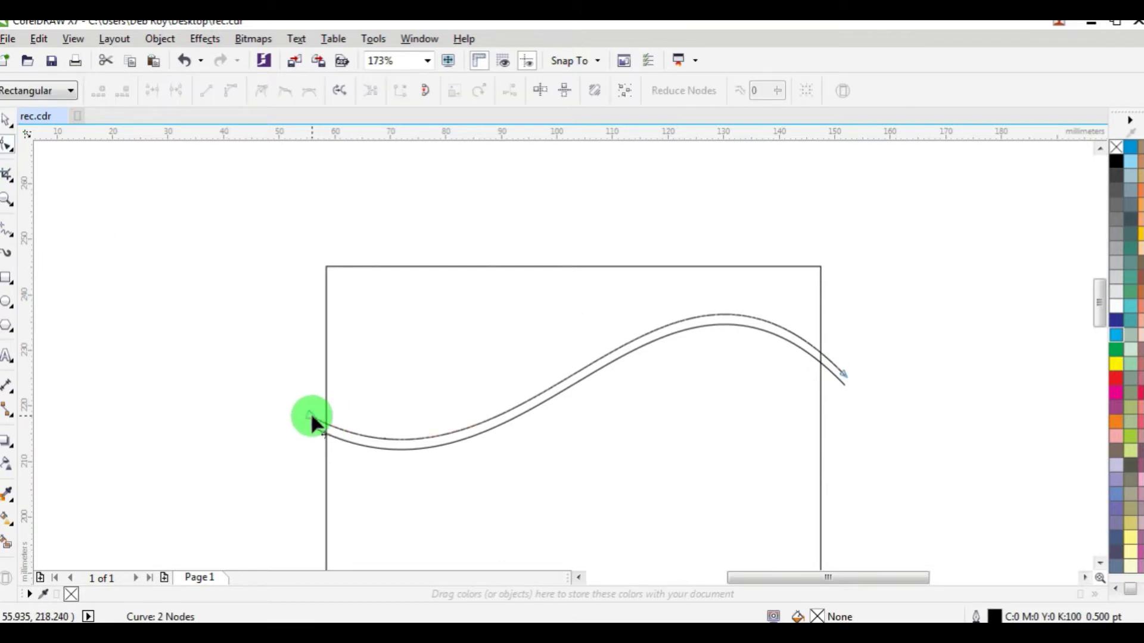
pyautogui.moveTo(305, 421); pyautogui.dragTo(307, 388)
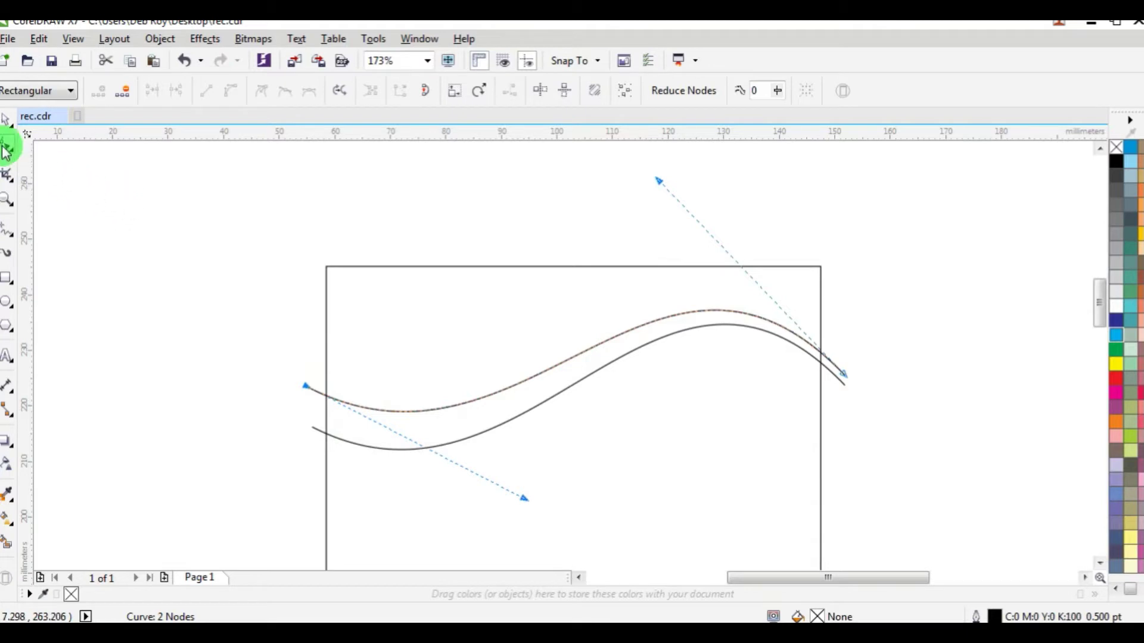
pyautogui.click(6, 123)
pyautogui.click(557, 475)
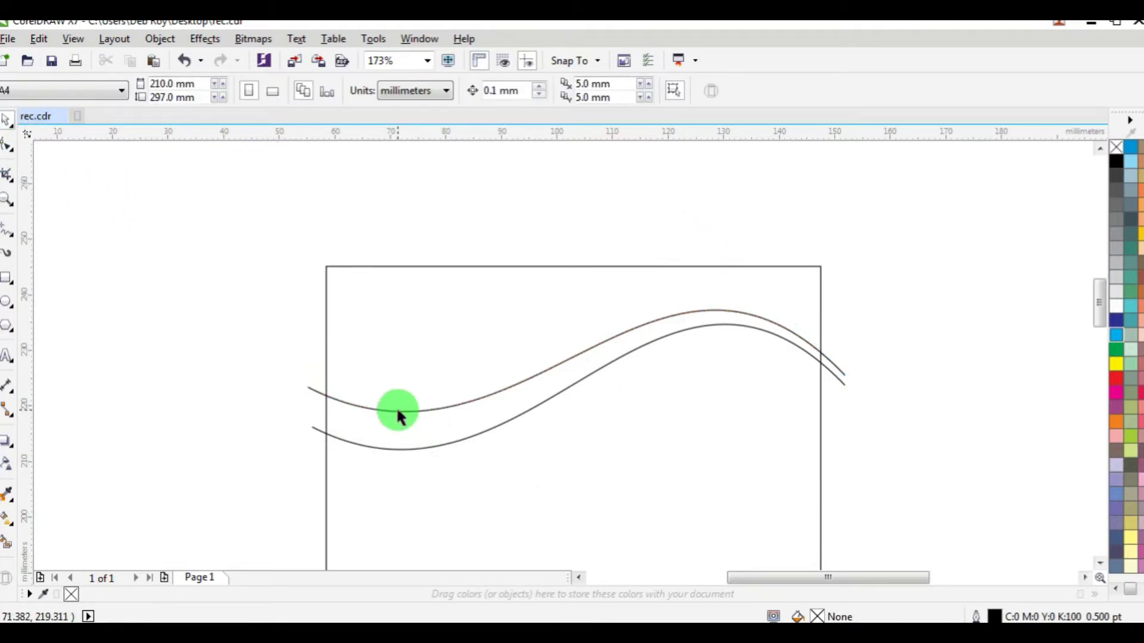
# Step: Paste another copy of the wave just below, lowering its left end
pyautogui.click(432, 445)
pyautogui.rightClick(433, 445)
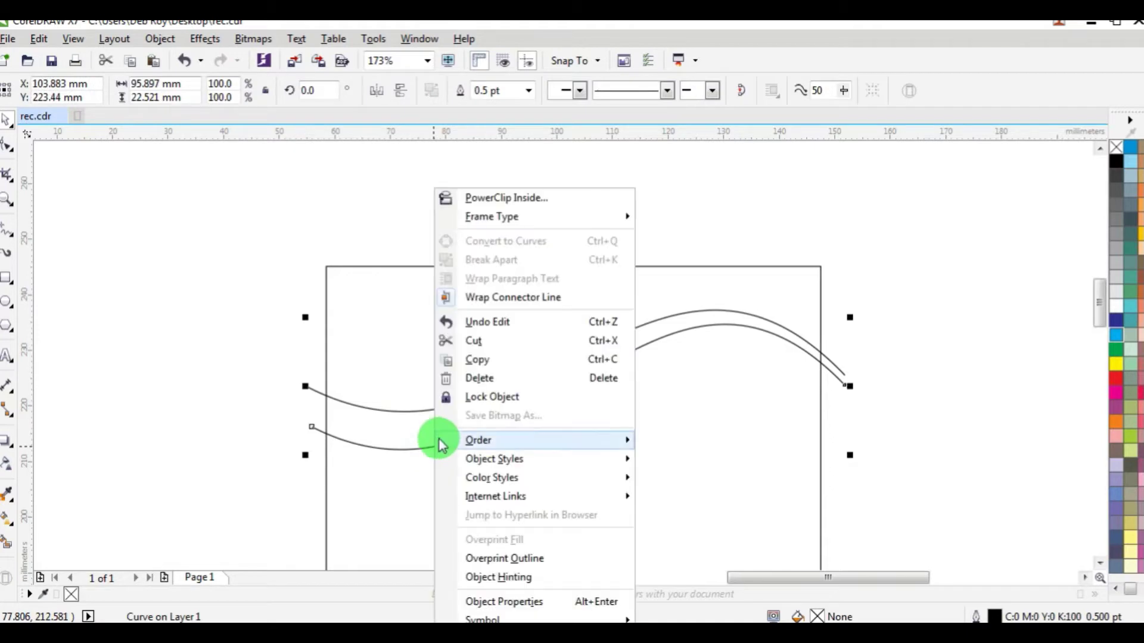
pyautogui.click(450, 359)
pyautogui.rightClick(132, 215)
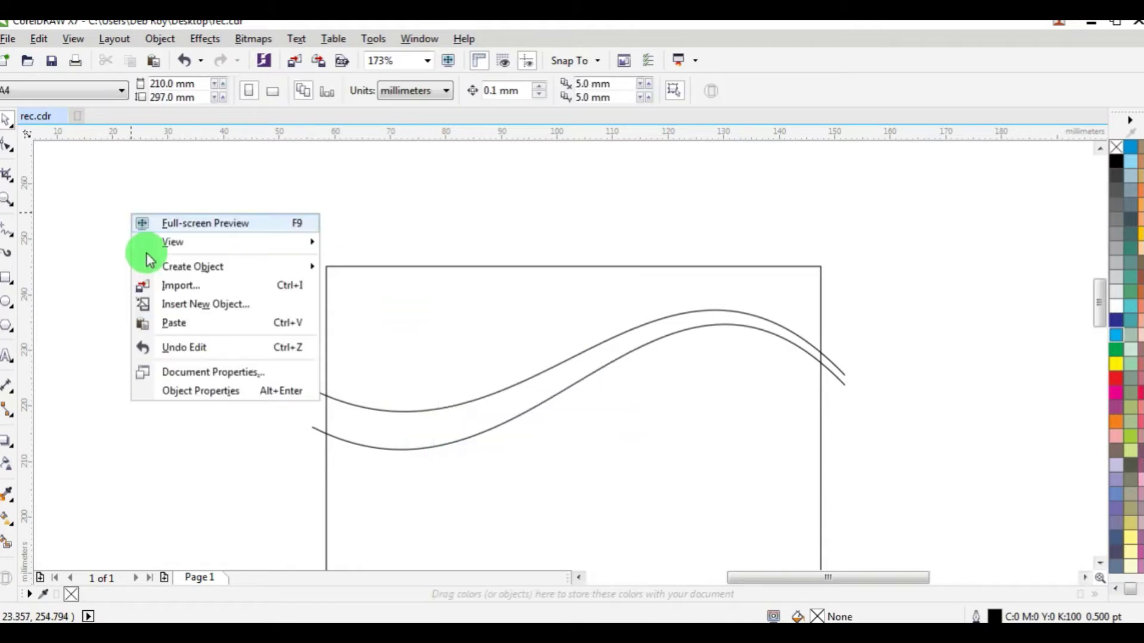
pyautogui.click(192, 324)
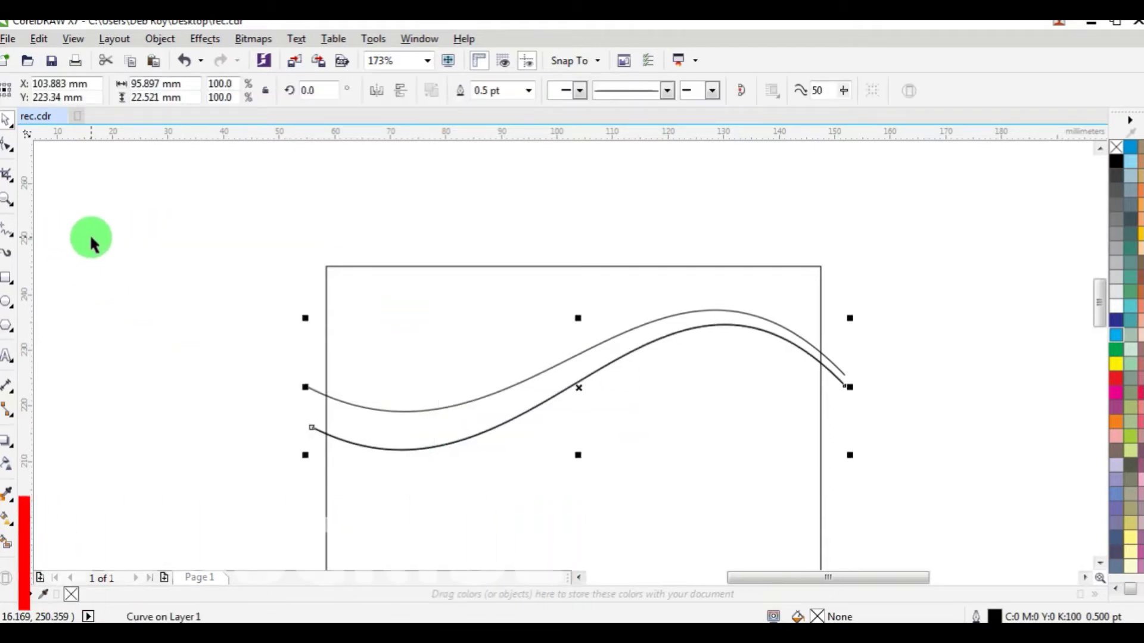
pyautogui.press('Down')
pyautogui.press('Down')
pyautogui.press('Down')
pyautogui.press('Down')
pyautogui.press('Down')
pyautogui.press('Down')
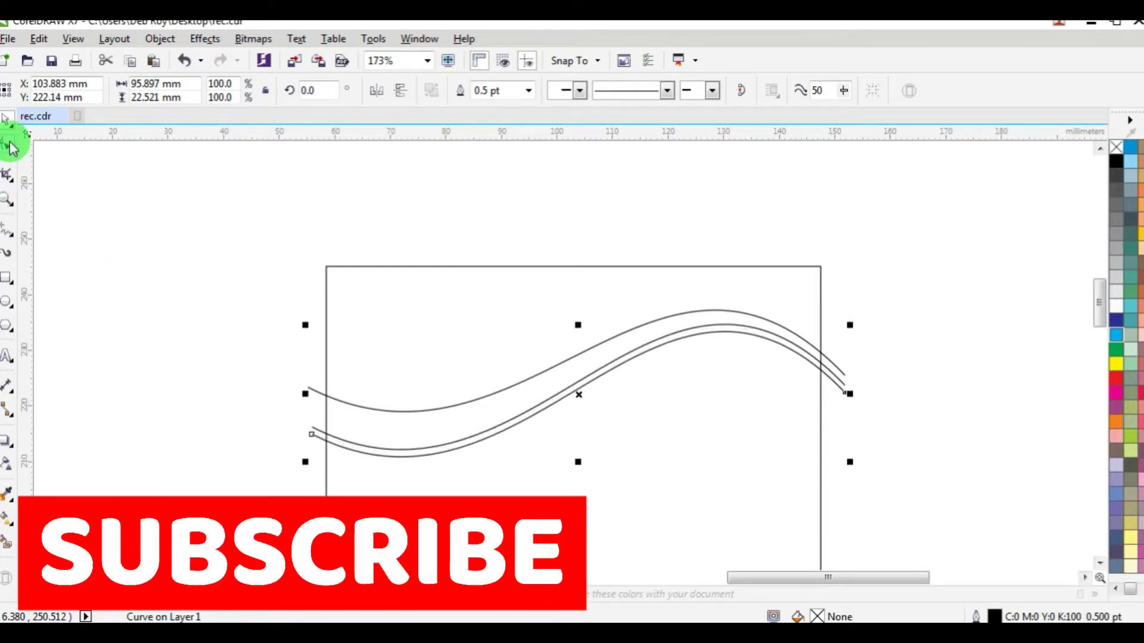
pyautogui.click(9, 145)
pyautogui.moveTo(310, 433); pyautogui.dragTo(307, 459)
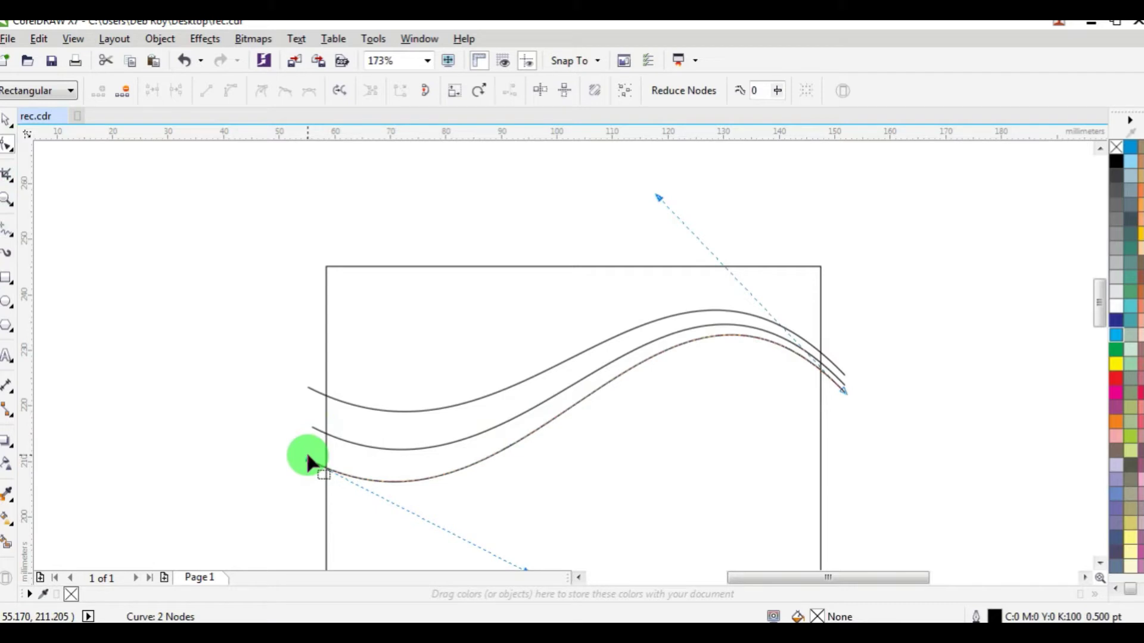
pyautogui.click(9, 121)
pyautogui.click(259, 174)
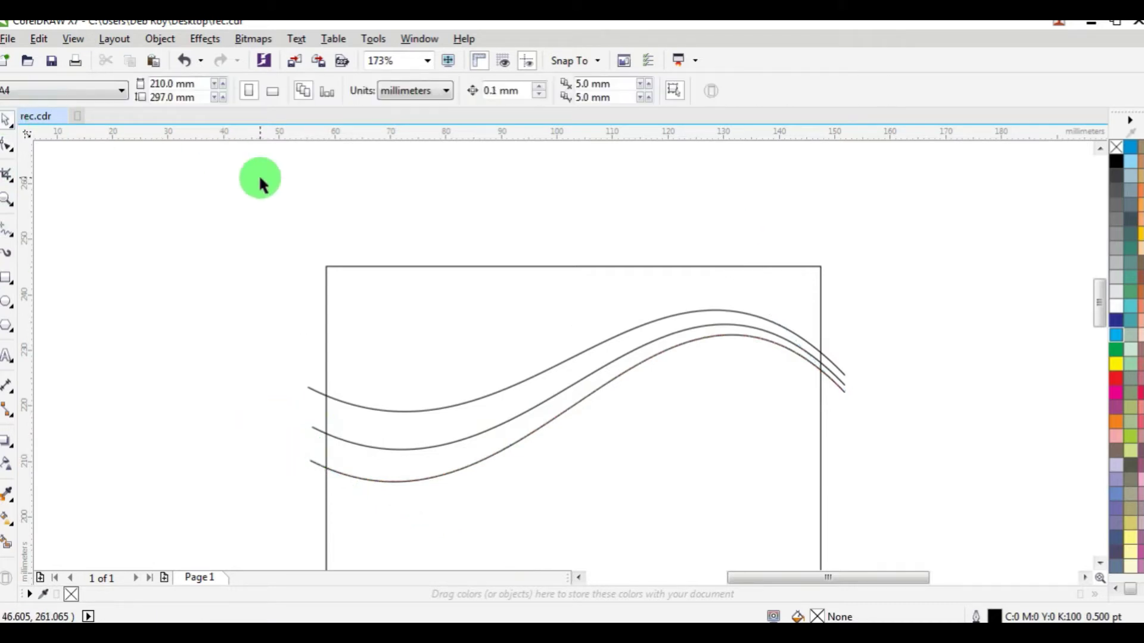
pyautogui.click(7, 542)
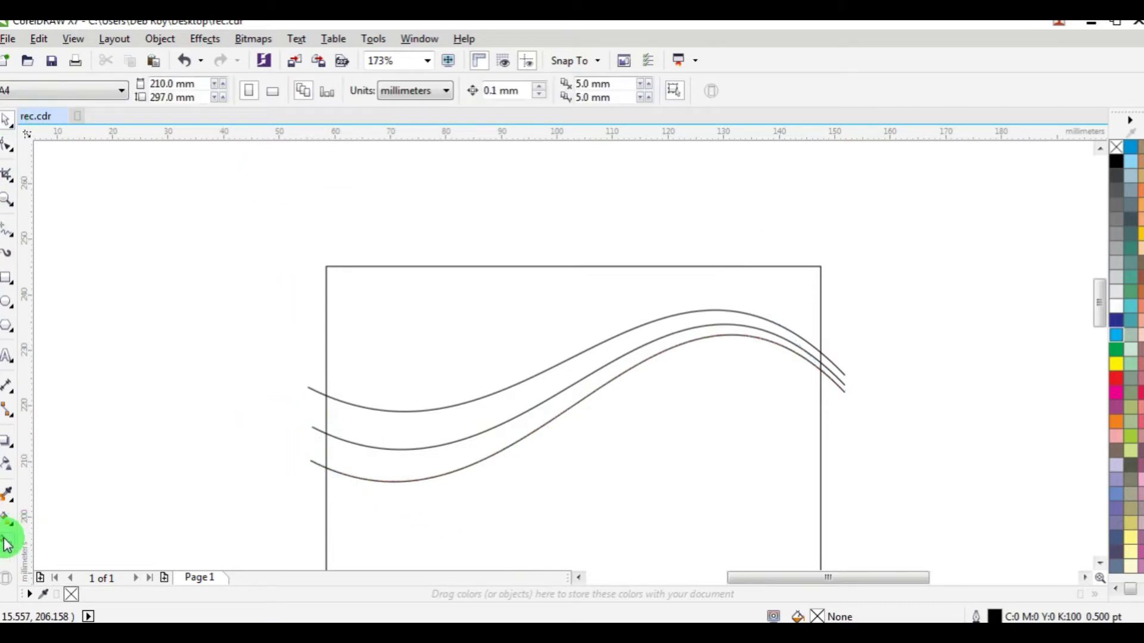
# Step: Fill the upper band pale yellow and the lower band green
pyautogui.click(395, 428)
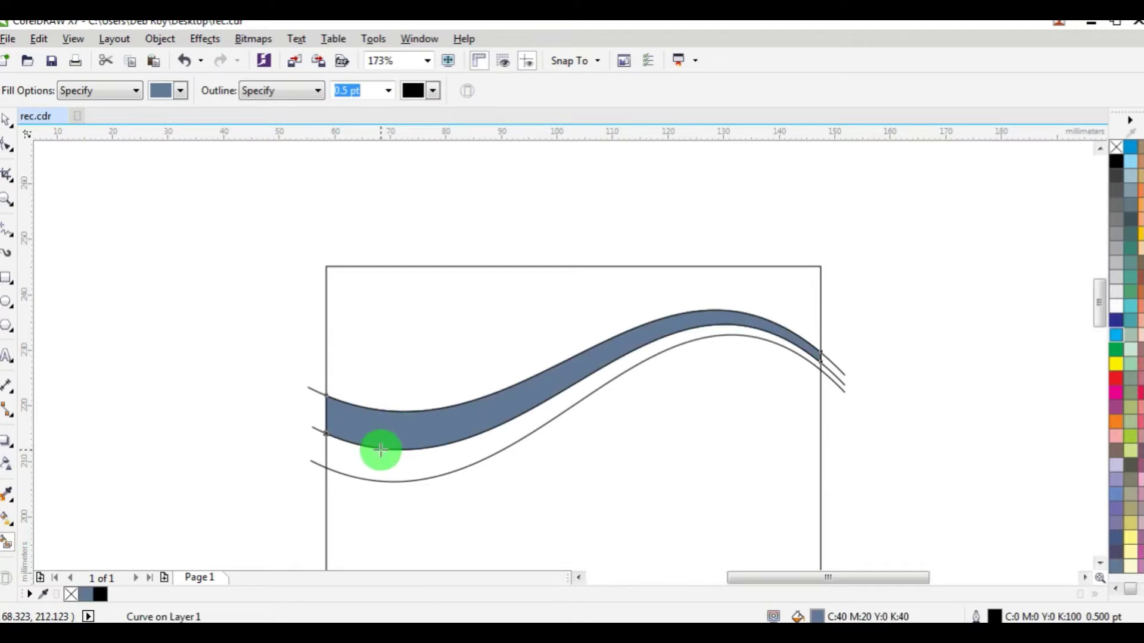
pyautogui.click(1116, 364)
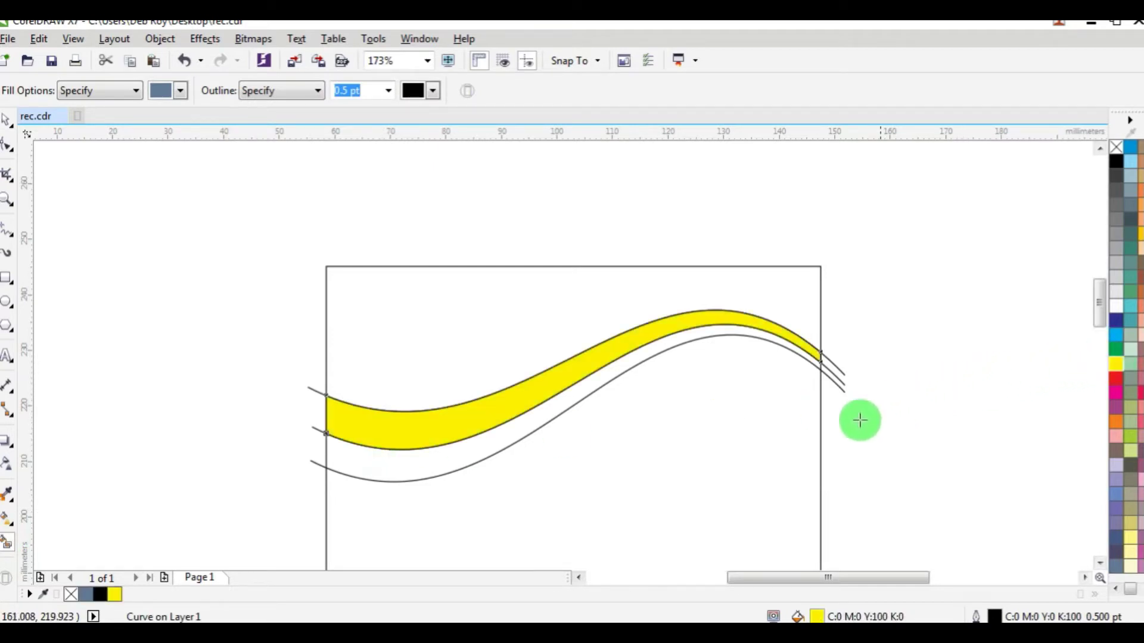
pyautogui.click(454, 461)
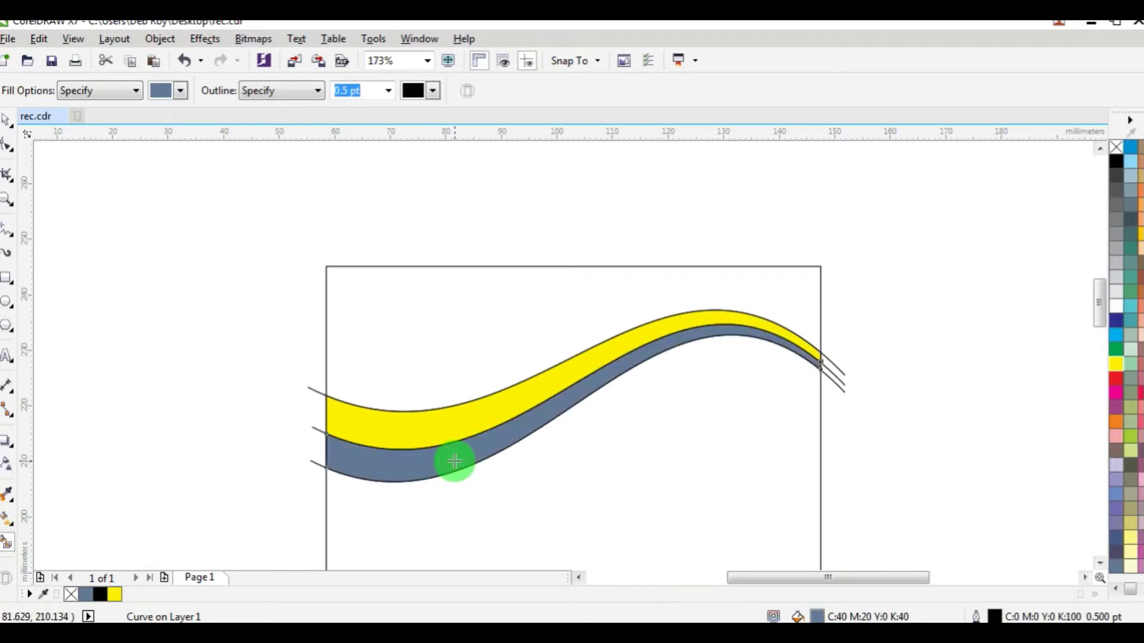
pyautogui.click(1114, 336)
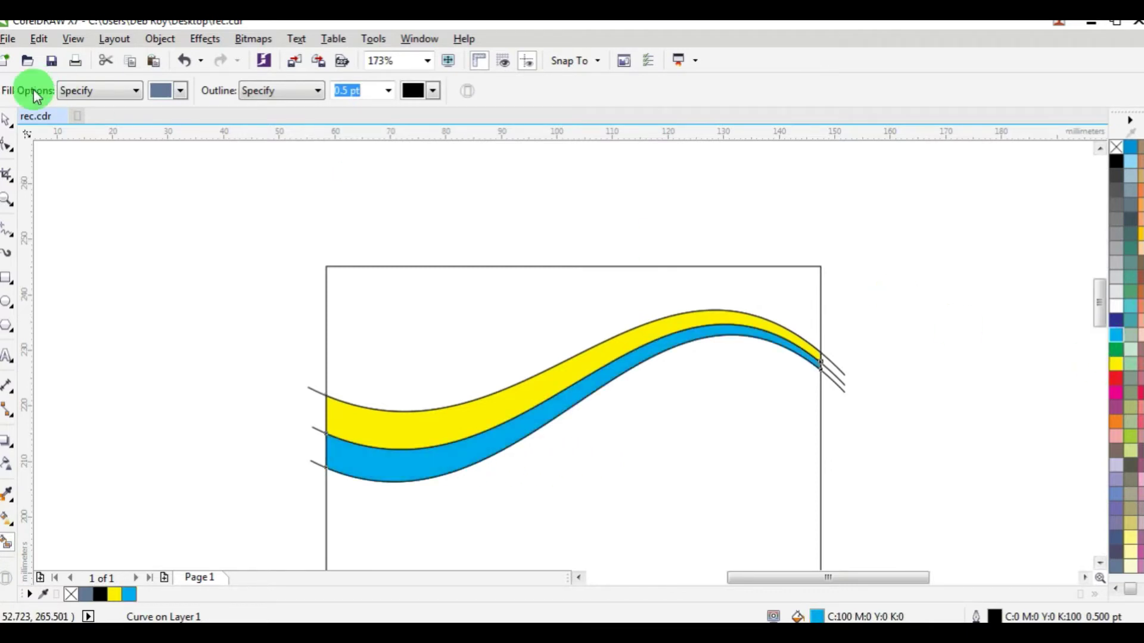
pyautogui.click(6, 125)
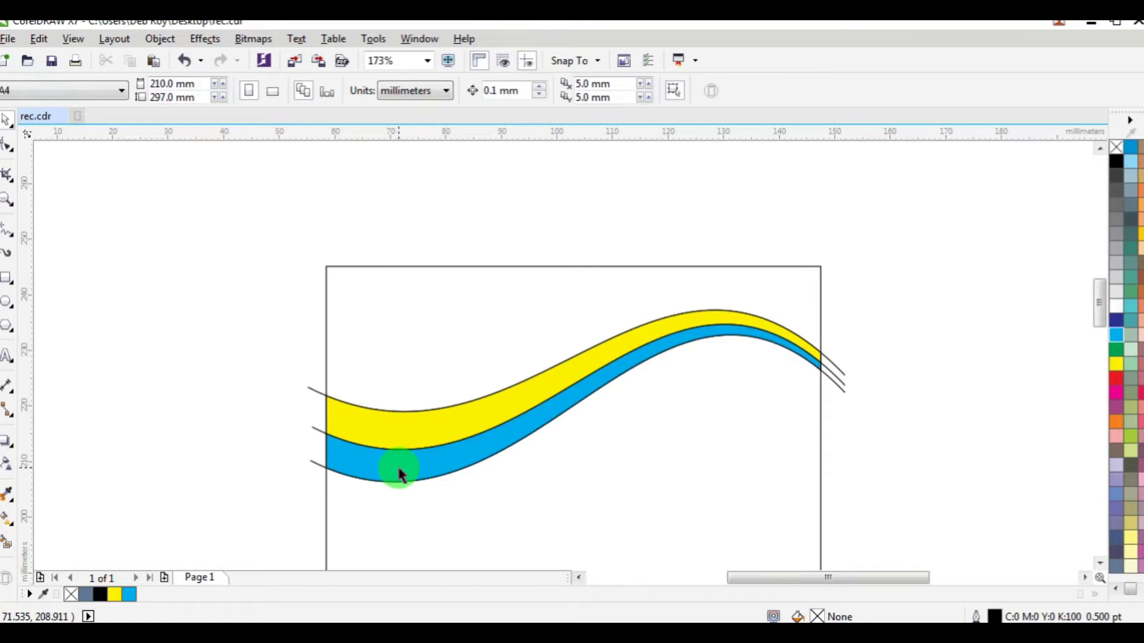
pyautogui.click(421, 427)
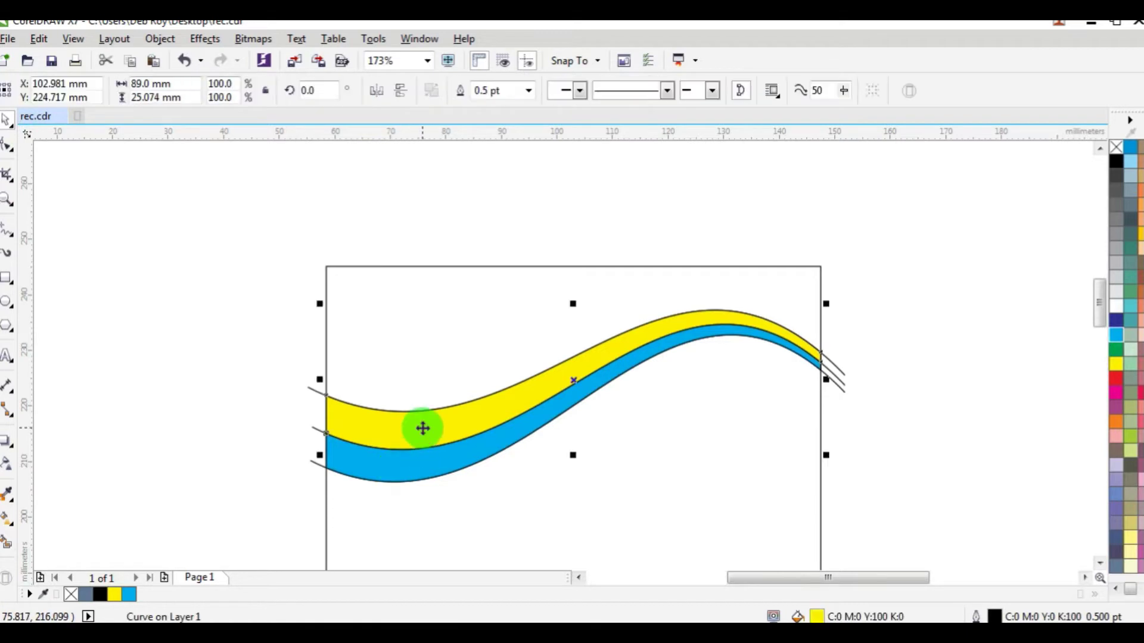
pyautogui.click(1130, 539)
pyautogui.click(459, 464)
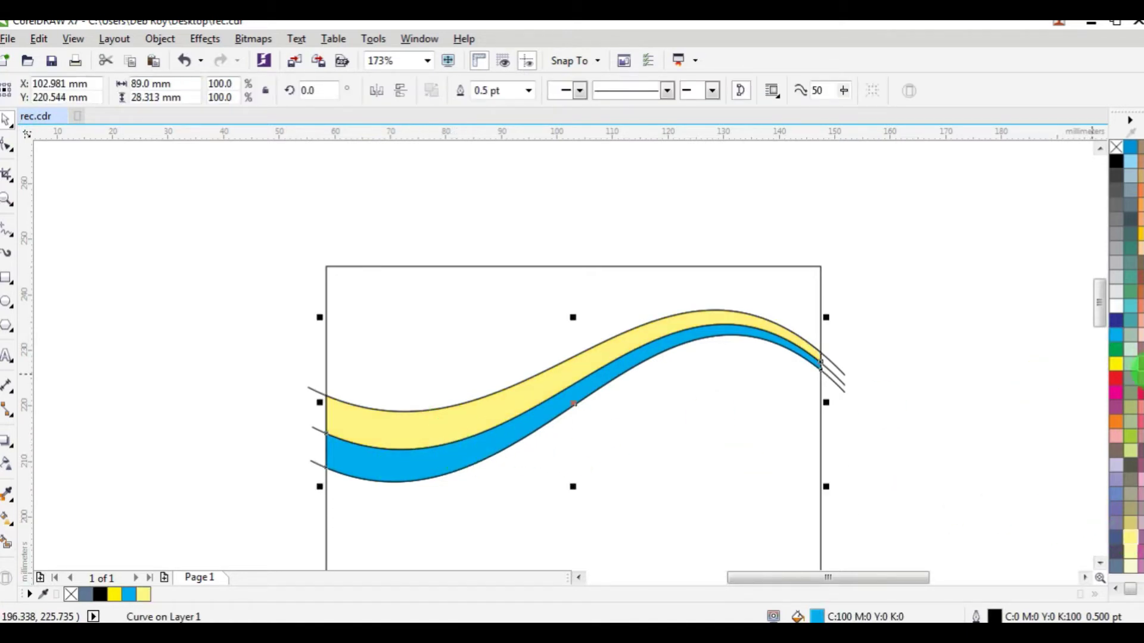
pyautogui.click(1126, 351)
pyautogui.click(485, 359)
# Step: Delete the three leftover curve lines at the left end
pyautogui.click(314, 390)
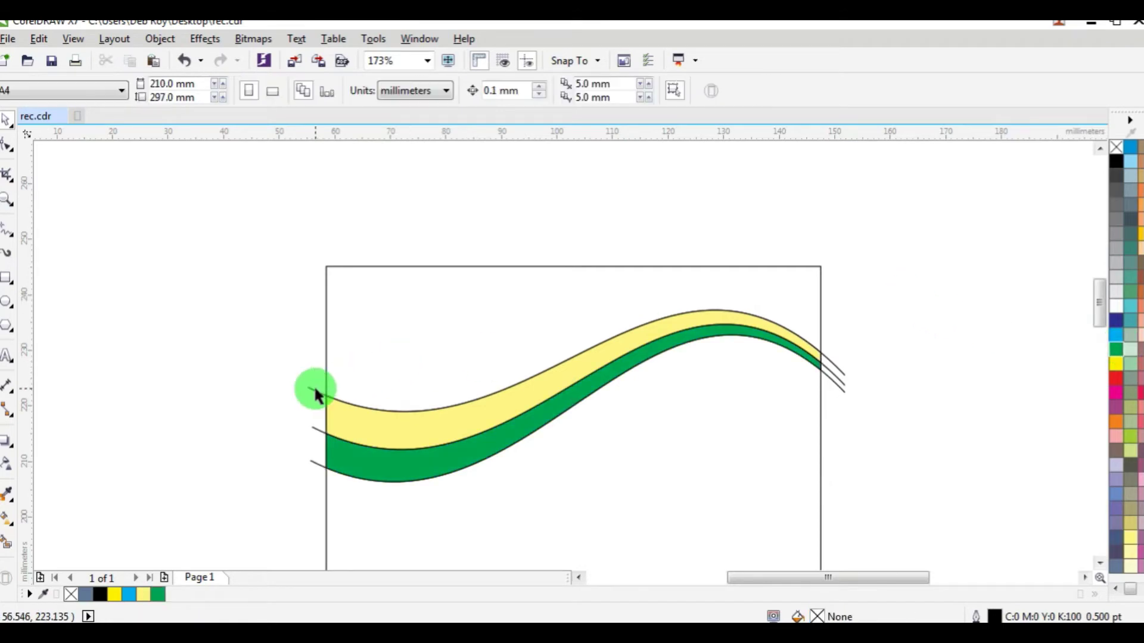
pyautogui.press('Delete')
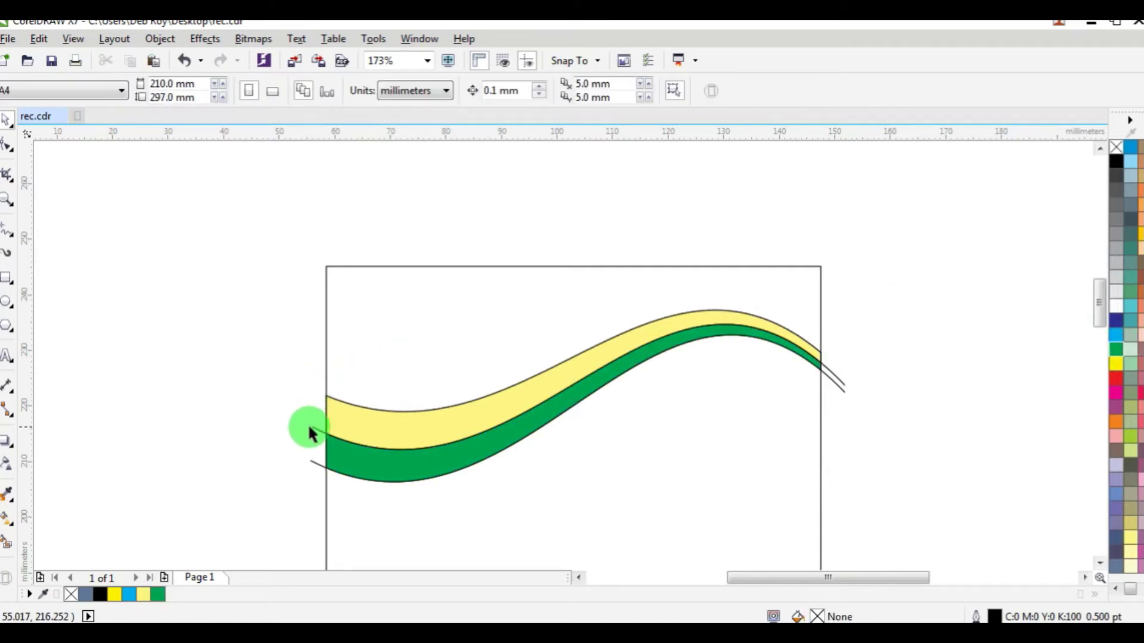
pyautogui.click(314, 434)
pyautogui.press('Delete')
pyautogui.click(311, 463)
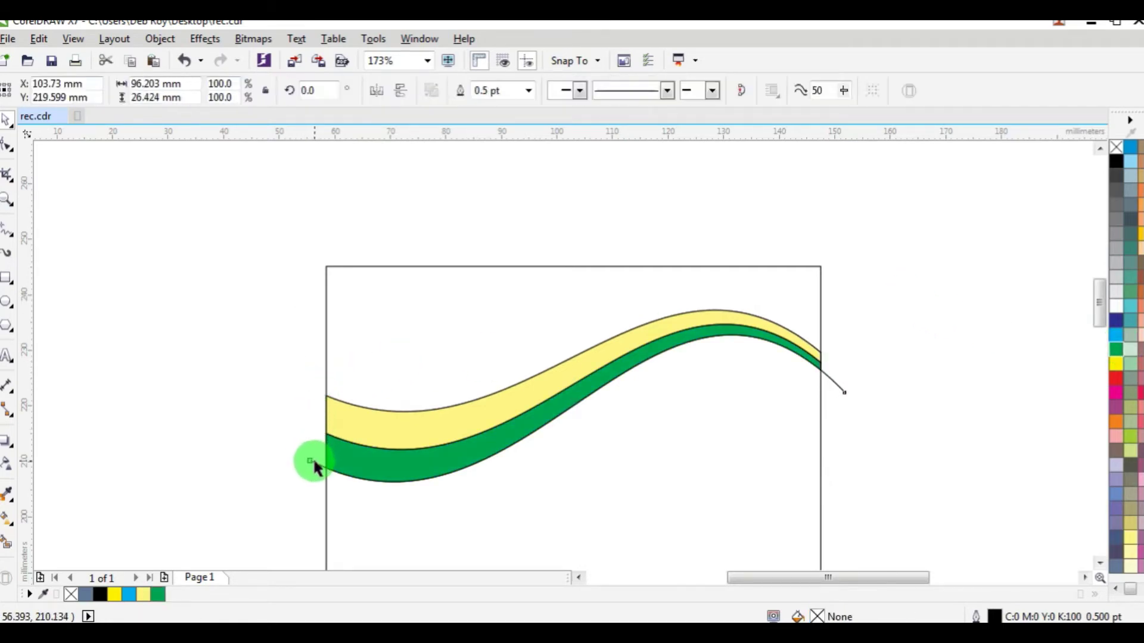
pyautogui.press('Delete')
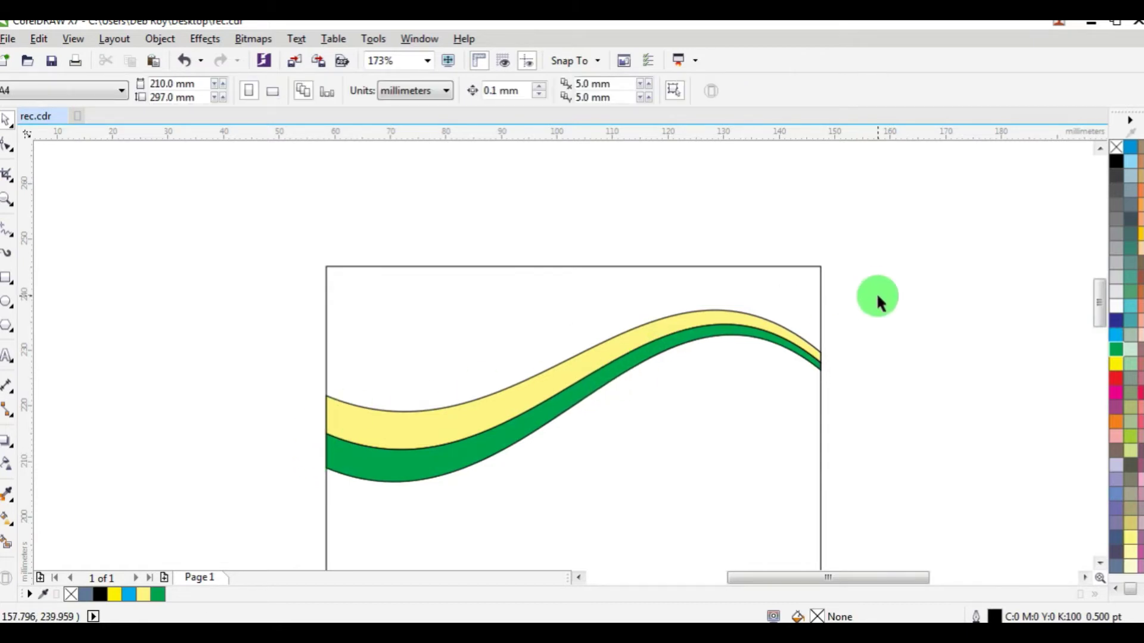
# Step: Remove the black outlines from both coloured bands
pyautogui.moveTo(877, 291); pyautogui.dragTo(301, 478)
pyautogui.rightClick(1116, 147)
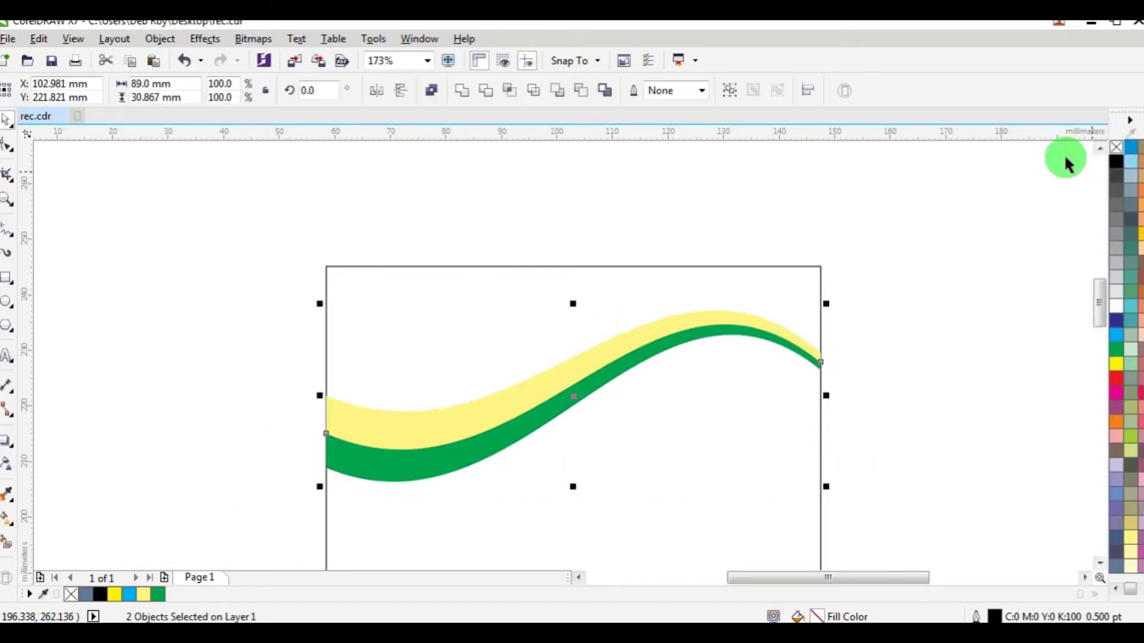
pyautogui.click(960, 194)
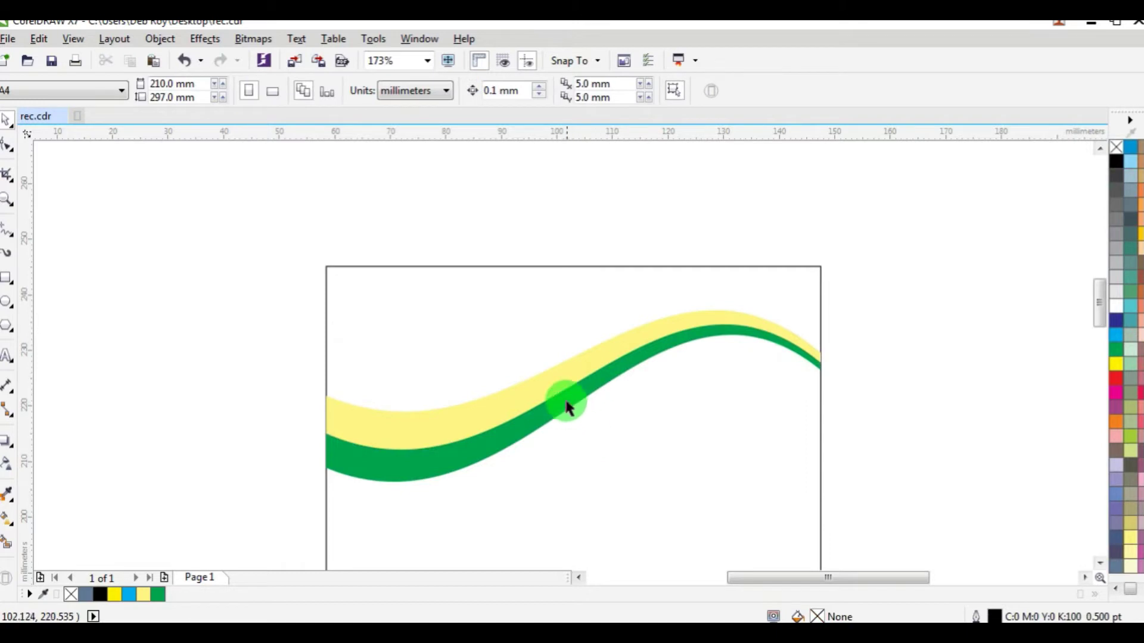
pyautogui.press('F5')
pyautogui.click(327, 372)
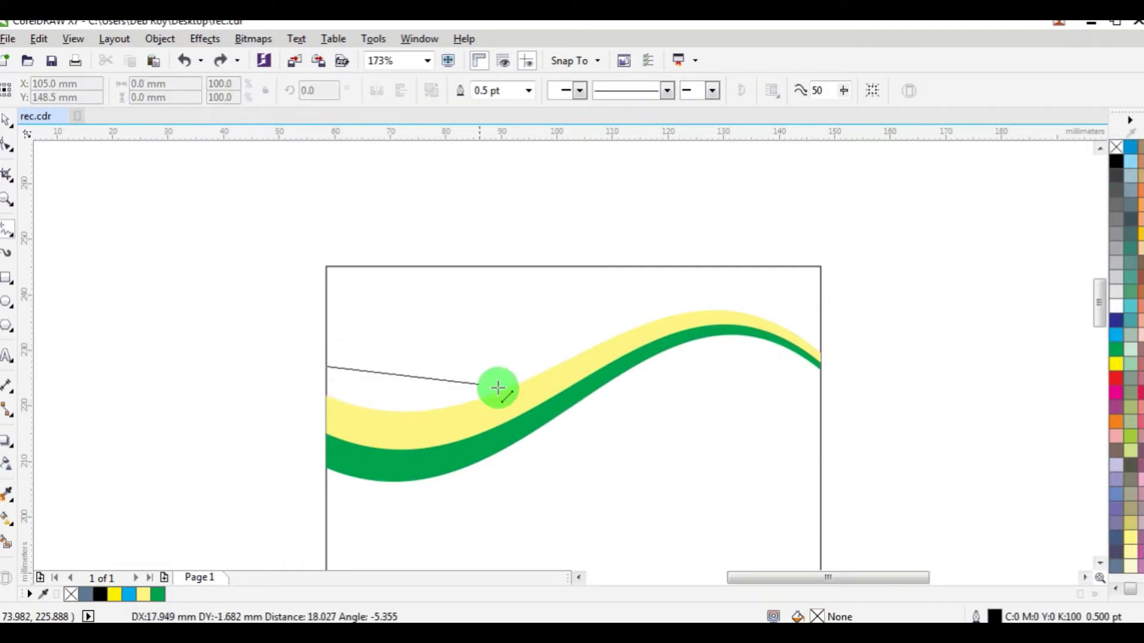
# Step: Finish a straight line across the card and convert it to a curve
pyautogui.click(823, 396)
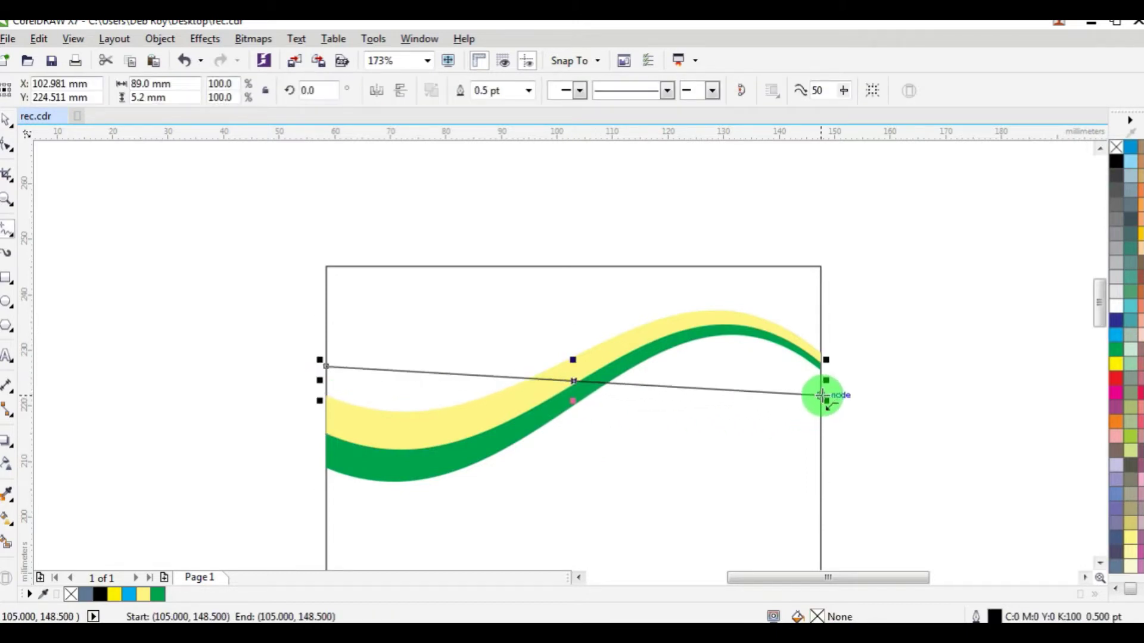
pyautogui.click(13, 180)
pyautogui.click(600, 382)
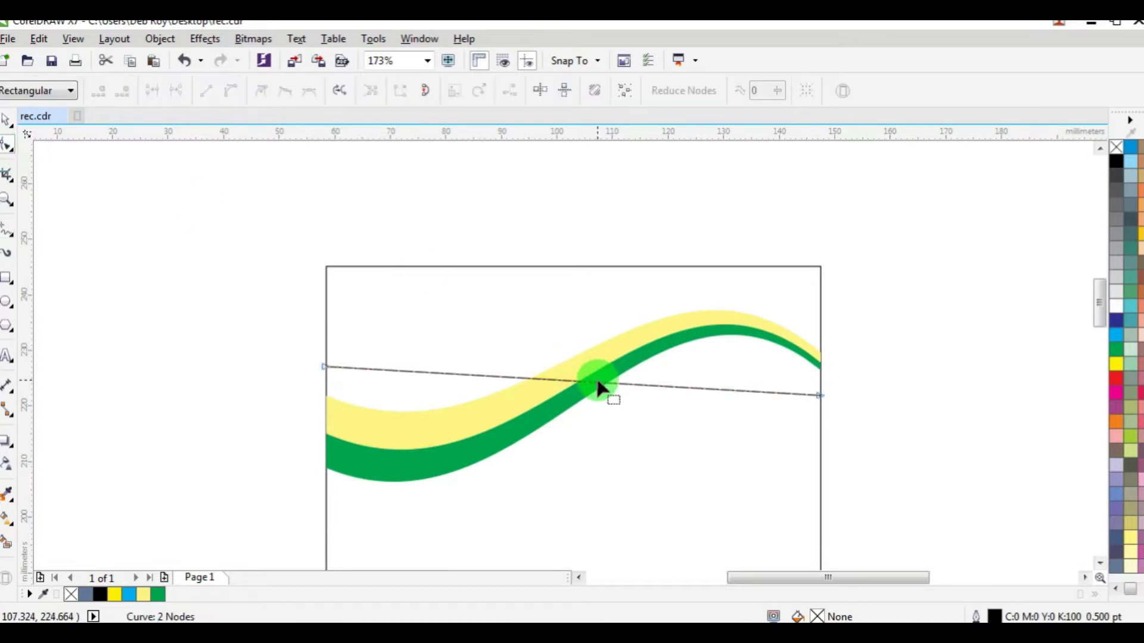
pyautogui.click(599, 384)
pyautogui.click(632, 387)
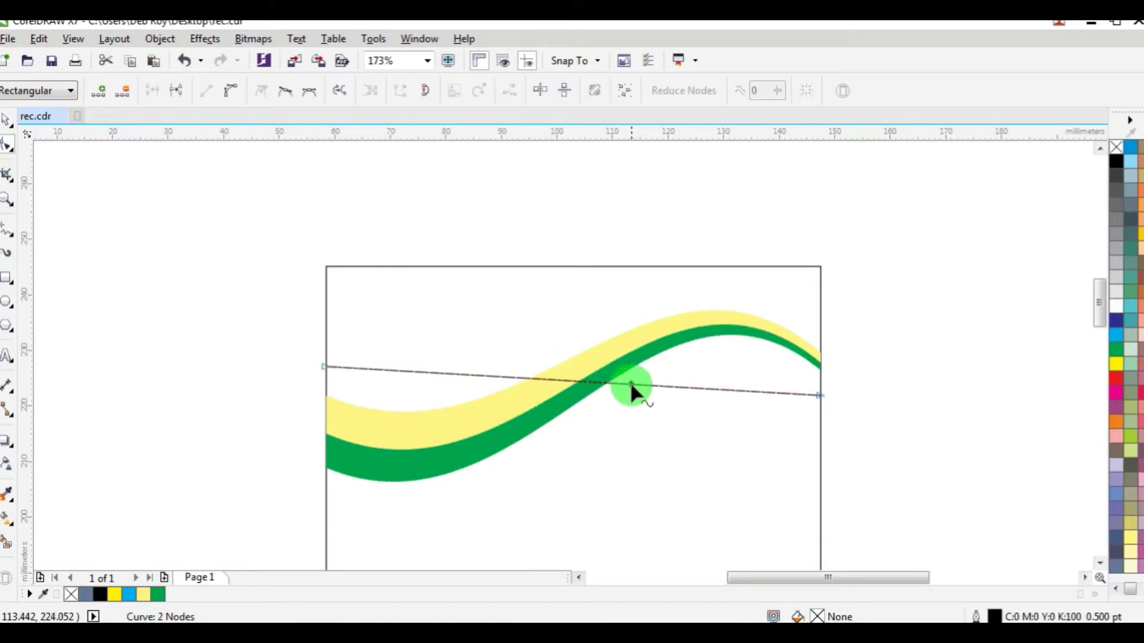
pyautogui.click(232, 96)
pyautogui.click(613, 384)
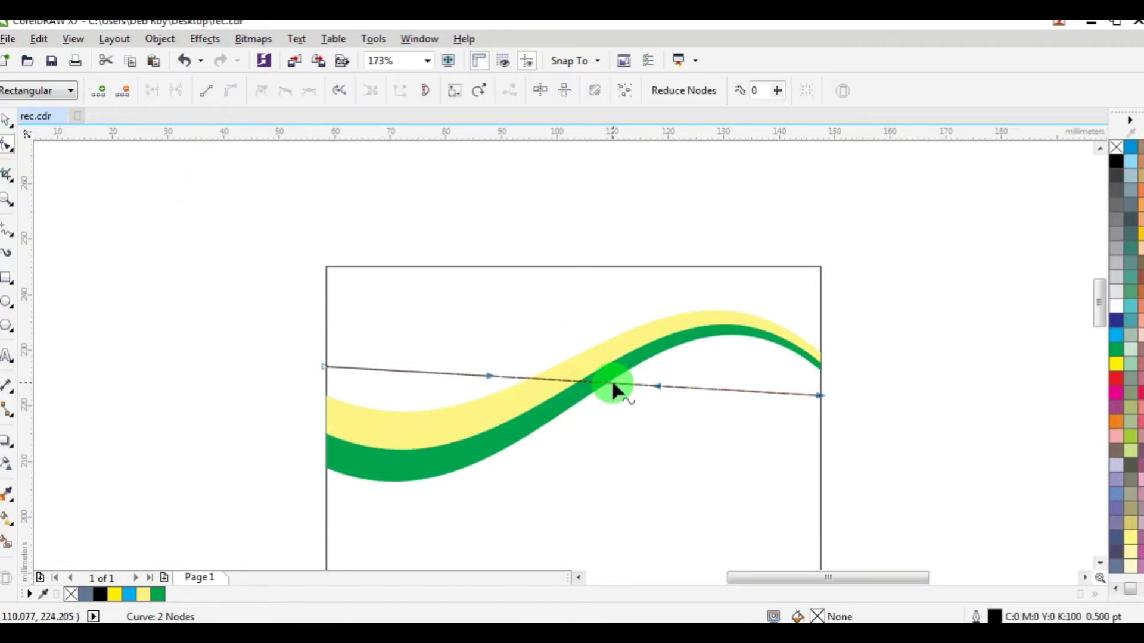
# Step: Bend the line into a wave dipping on the left and rising toward the card top on the right
pyautogui.moveTo(613, 384); pyautogui.dragTo(613, 340)
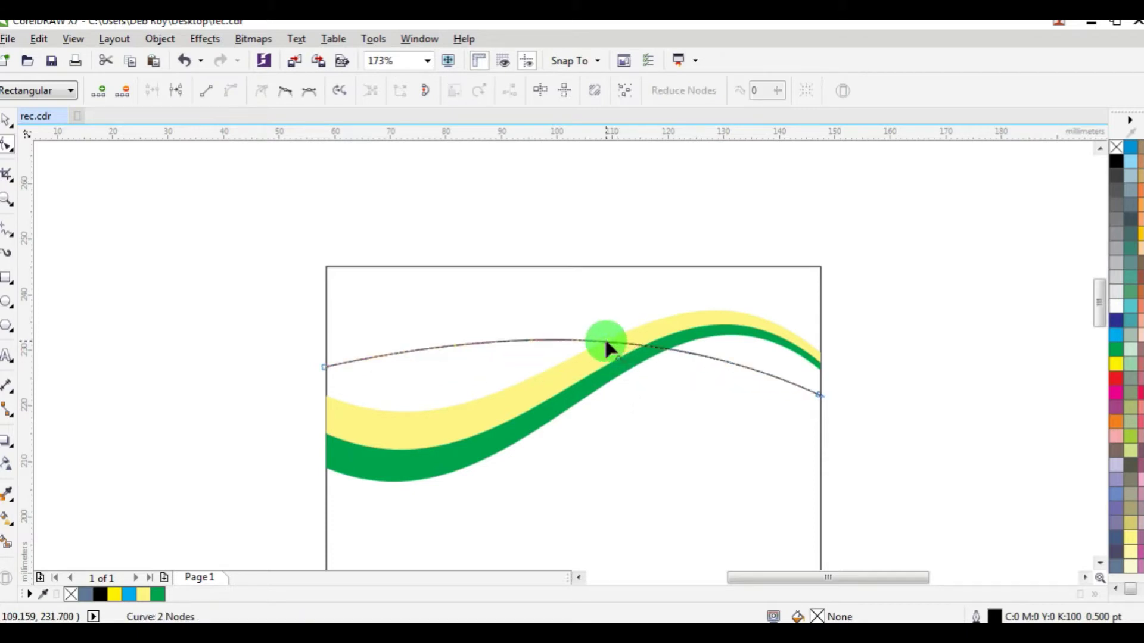
pyautogui.click(324, 369)
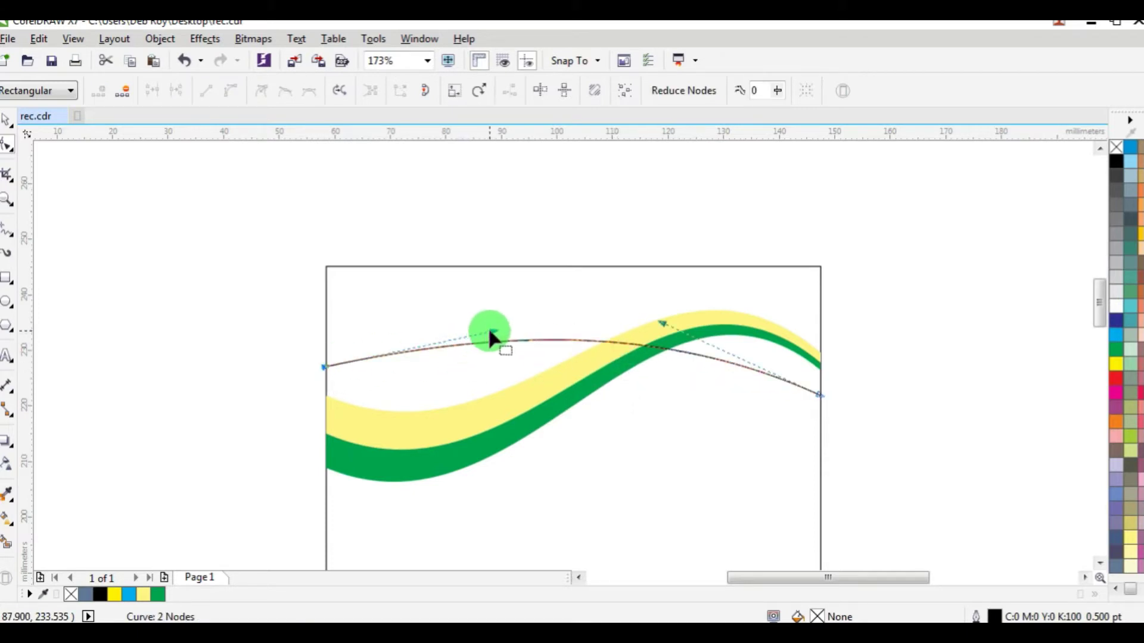
pyautogui.moveTo(489, 337); pyautogui.dragTo(437, 495)
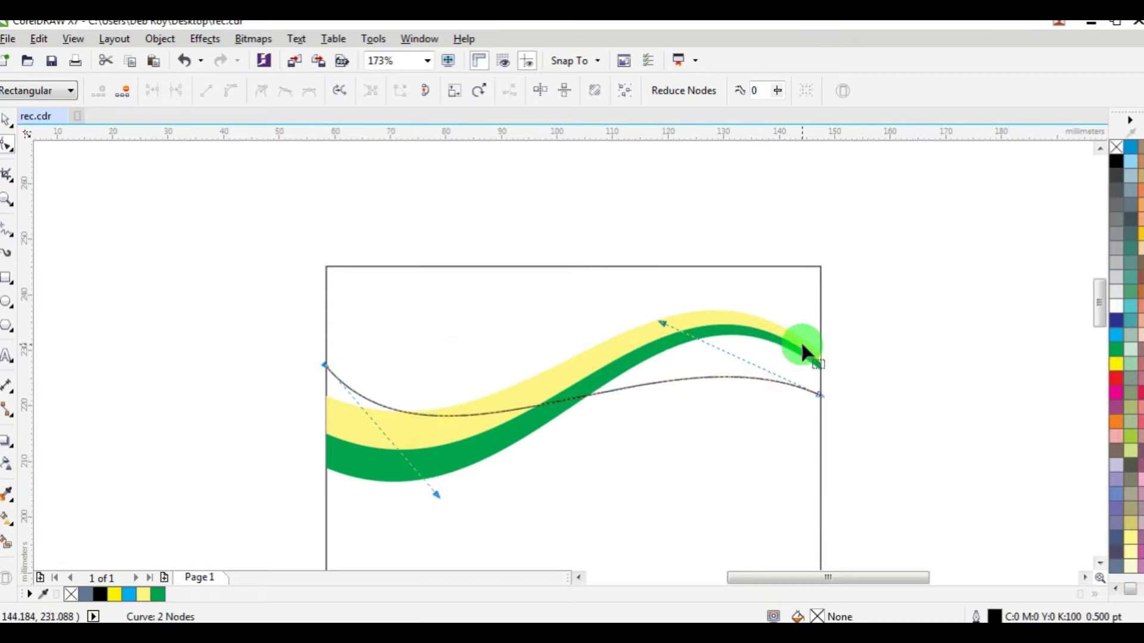
pyautogui.moveTo(673, 326); pyautogui.dragTo(703, 268)
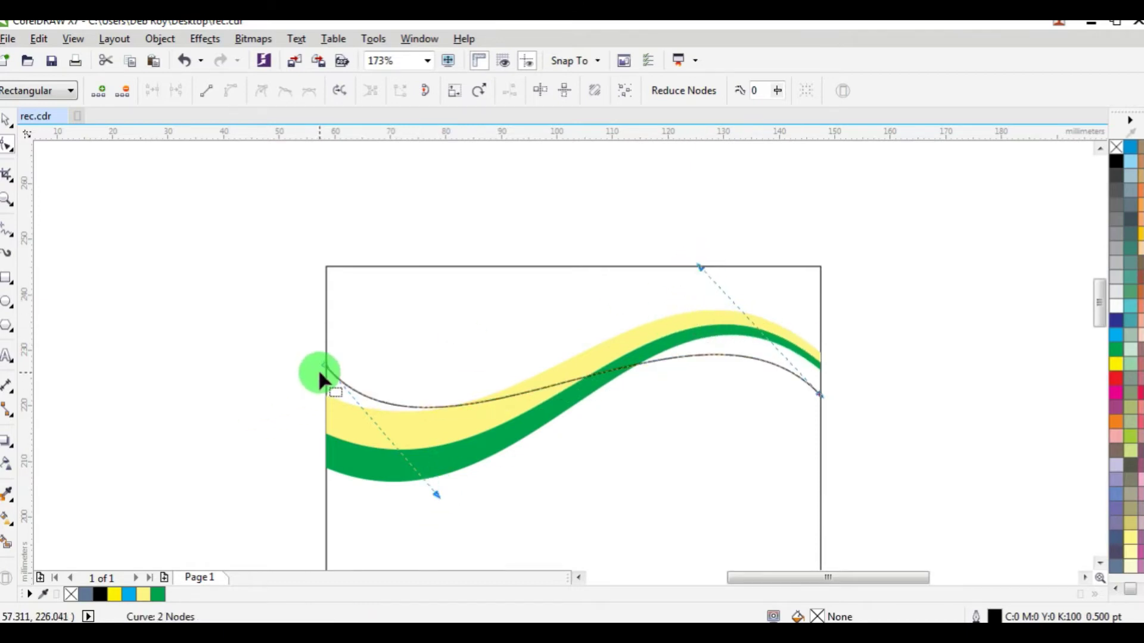
# Step: Refine the wave's end nodes and curvature so it arches just above the yellow band
pyautogui.scroll(3, 322, 373)
pyautogui.moveTo(335, 365); pyautogui.dragTo(315, 330)
pyautogui.scroll(-5, 477, 502)
pyautogui.scroll(3, 451, 473)
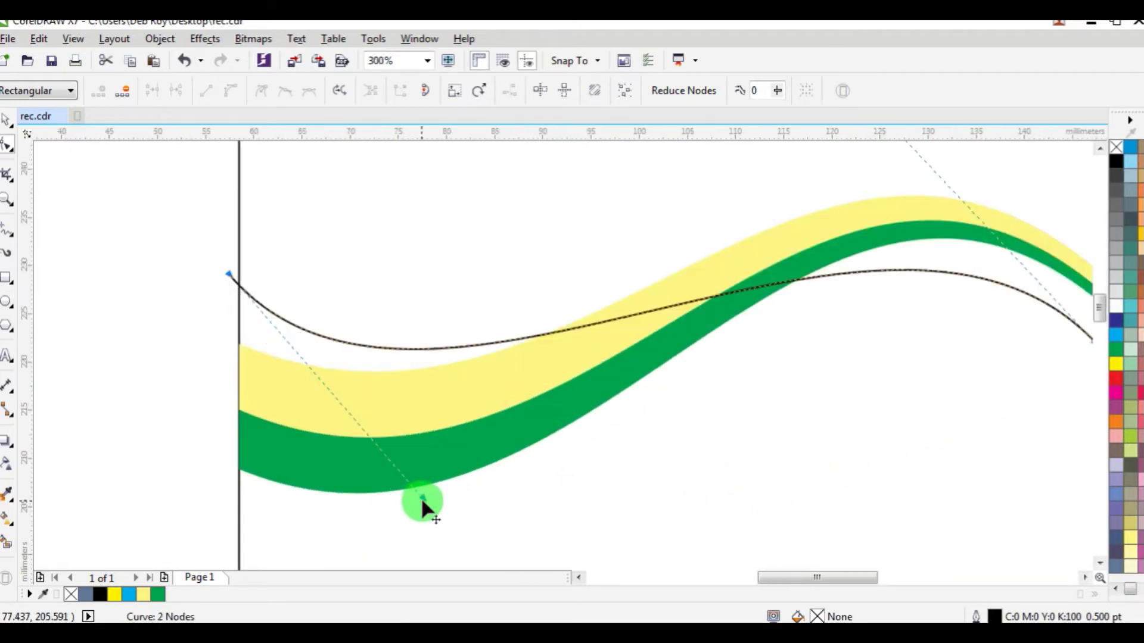
pyautogui.moveTo(421, 502); pyautogui.dragTo(423, 507)
pyautogui.scroll(-4, 749, 428)
pyautogui.scroll(4, 749, 428)
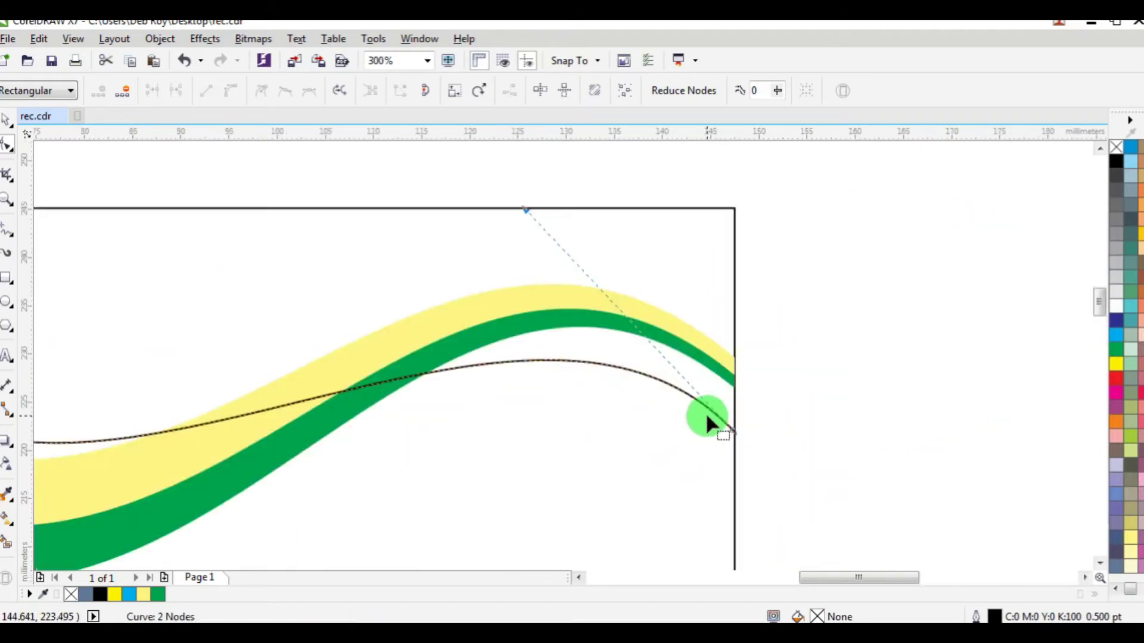
pyautogui.moveTo(739, 433); pyautogui.dragTo(749, 447)
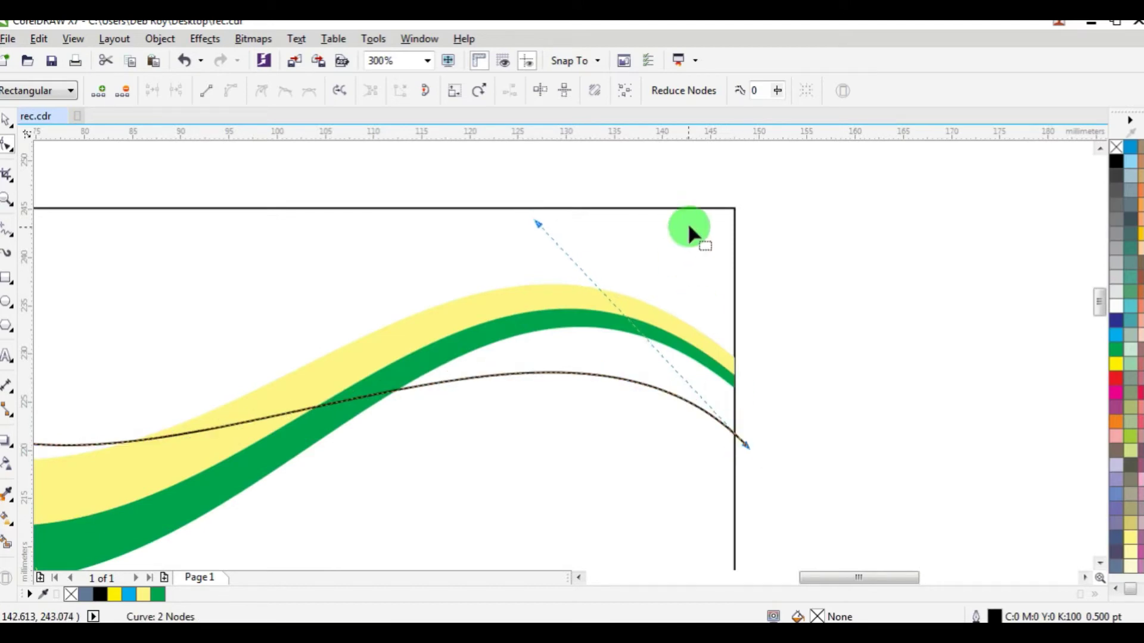
pyautogui.moveTo(549, 228); pyautogui.dragTo(515, 200)
pyautogui.scroll(-4, 369, 382)
# Step: Fill the left and right regions between the new curve and the bands with black
pyautogui.click(8, 542)
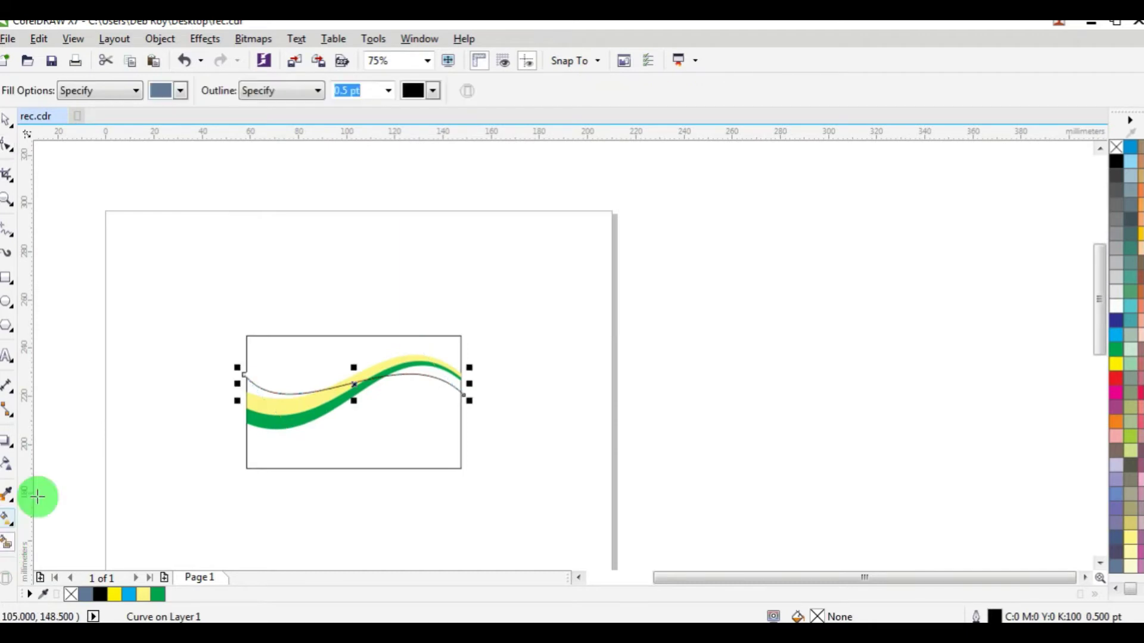
pyautogui.scroll(2, 283, 403)
pyautogui.scroll(2, 283, 403)
pyautogui.click(194, 366)
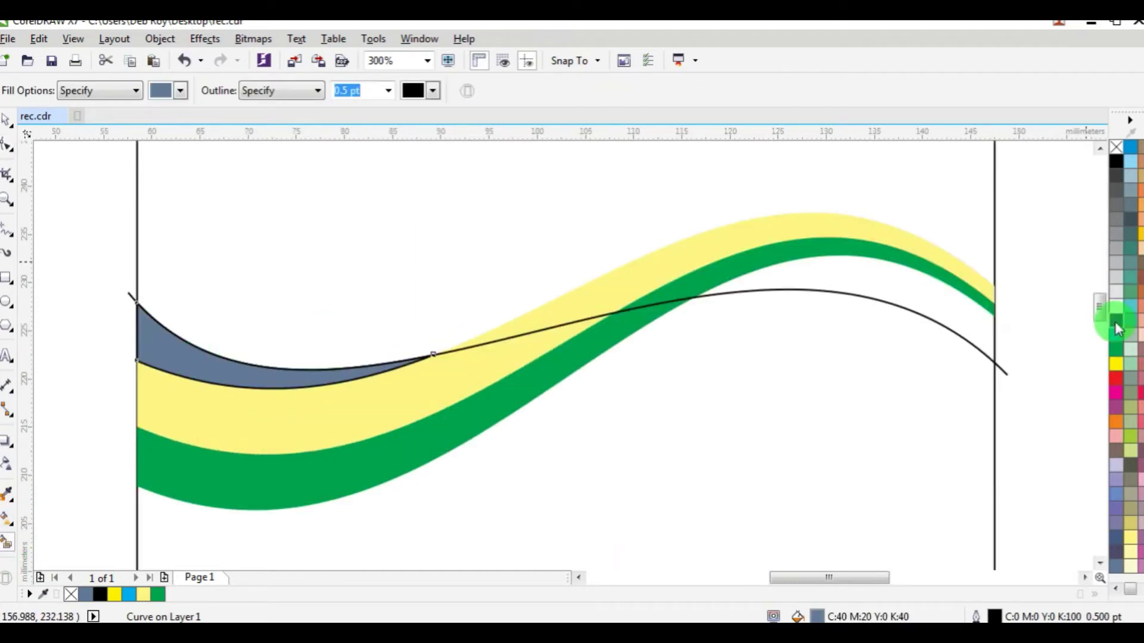
pyautogui.click(1115, 160)
pyautogui.click(902, 287)
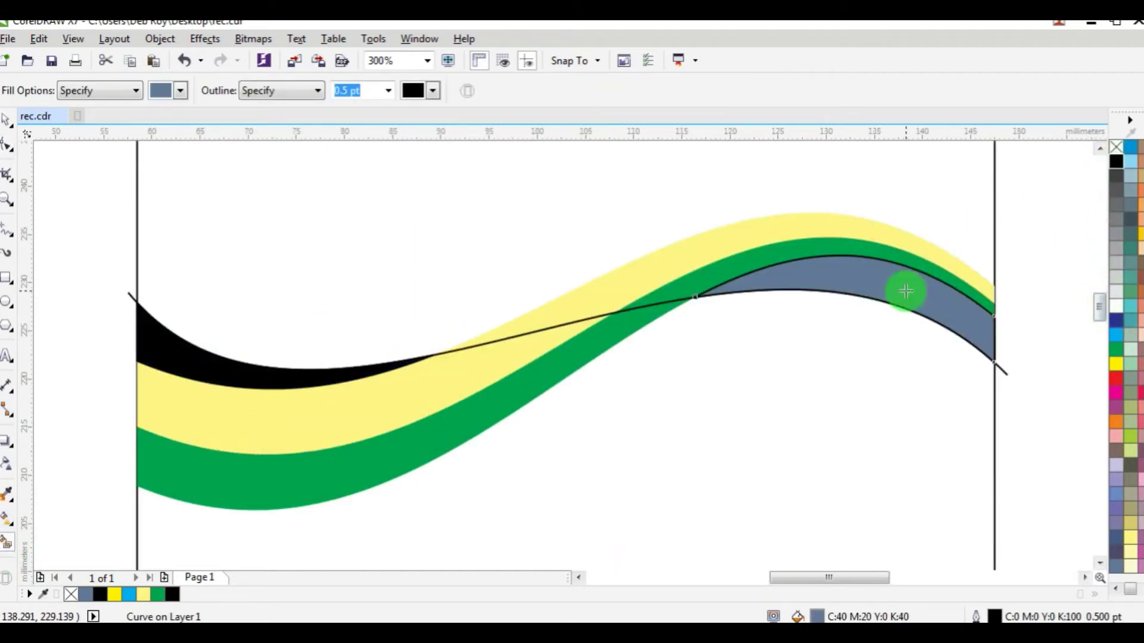
pyautogui.click(1117, 162)
pyautogui.scroll(-2, 607, 331)
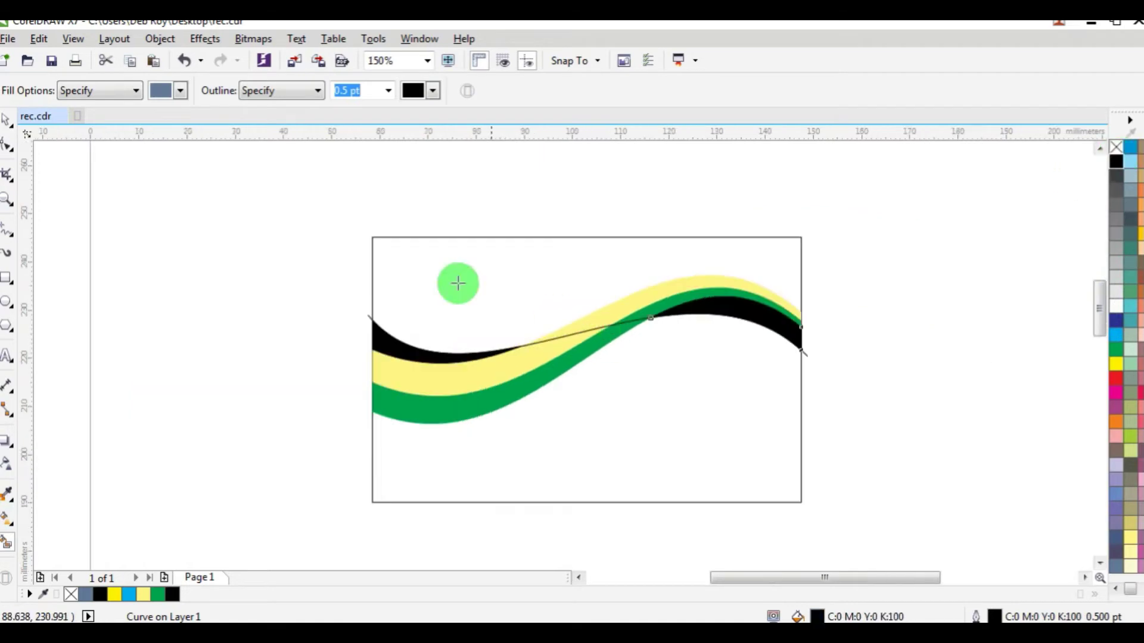
# Step: Delete the thin guide curve and select the four wave pieces
pyautogui.click(7, 121)
pyautogui.click(46, 194)
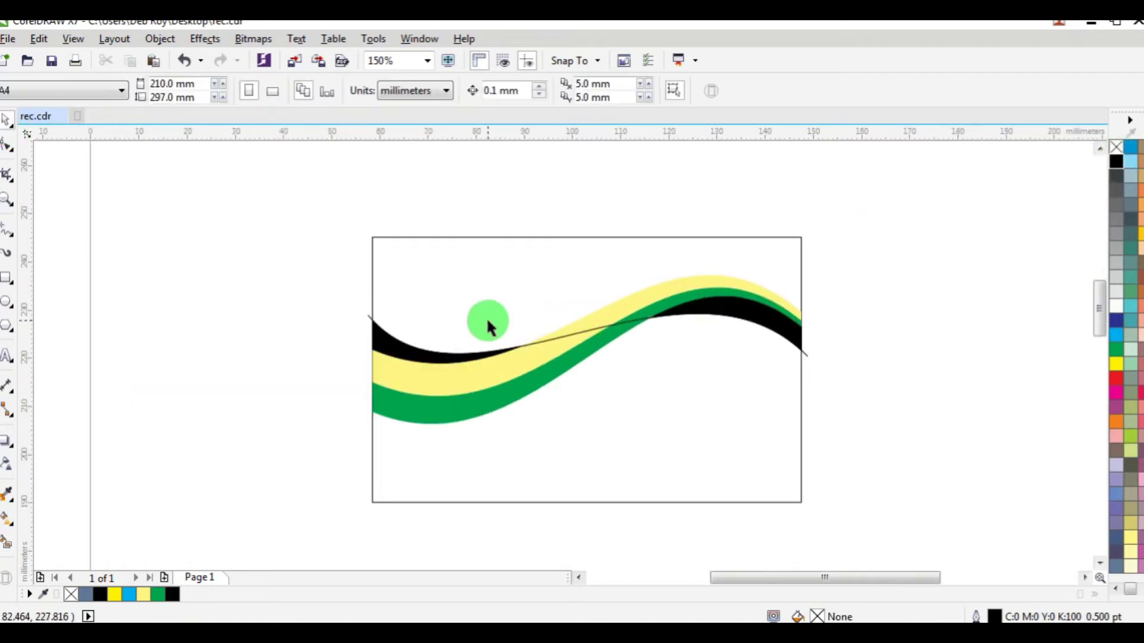
pyautogui.click(564, 333)
pyautogui.press('Delete')
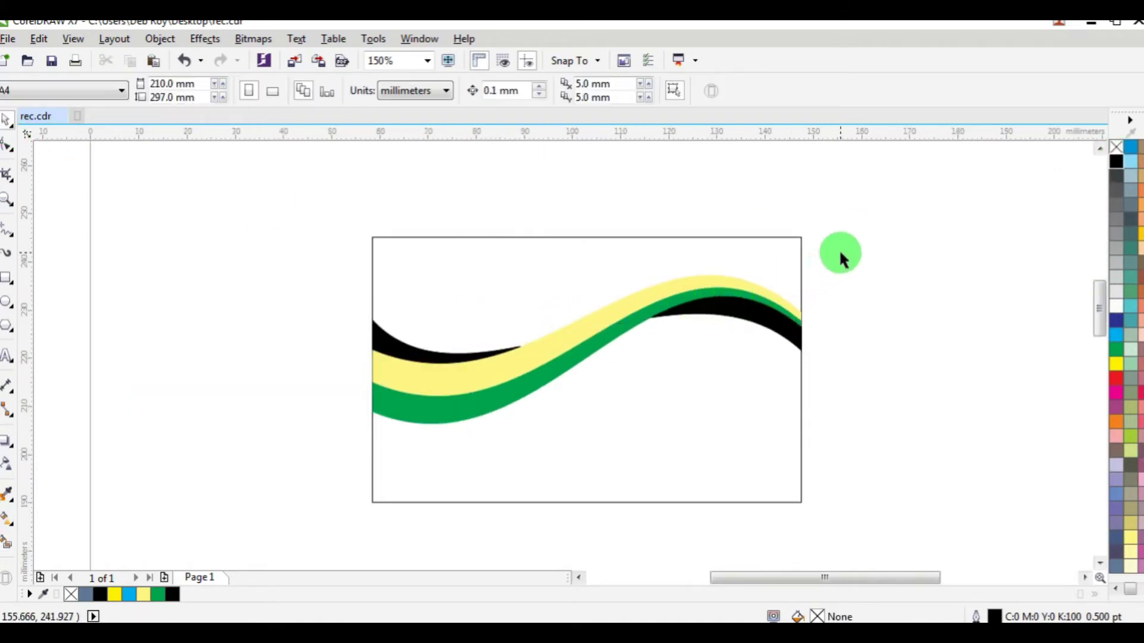
pyautogui.moveTo(840, 258); pyautogui.dragTo(305, 448)
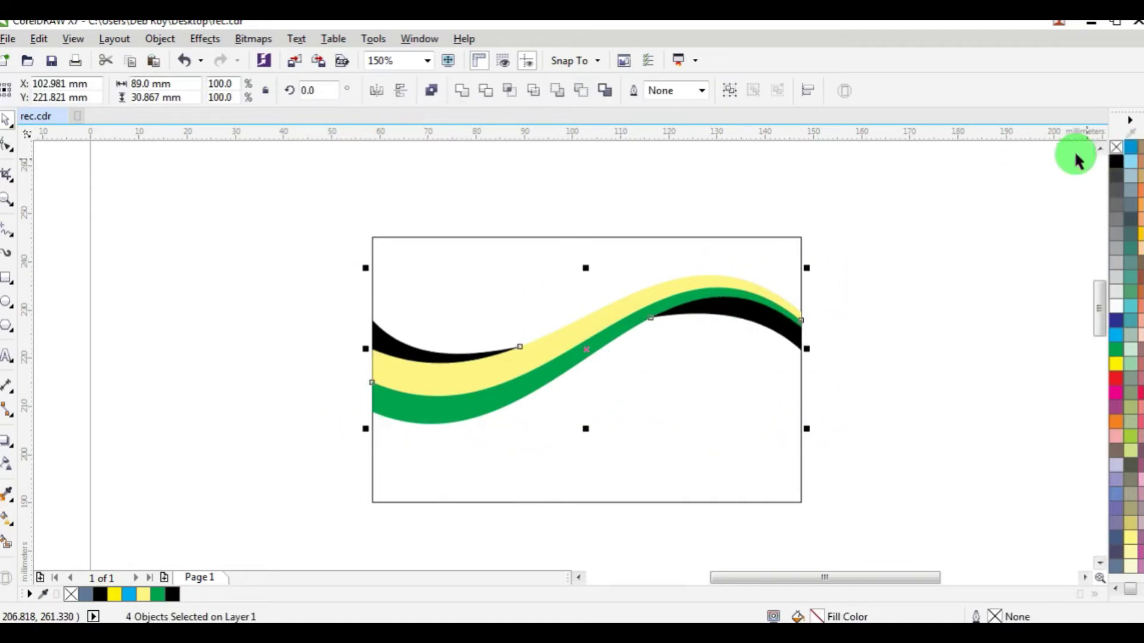
# Step: Select the card's background rectangle and fill it gold behind the waves
pyautogui.click(858, 258)
pyautogui.scroll(-3, 554, 327)
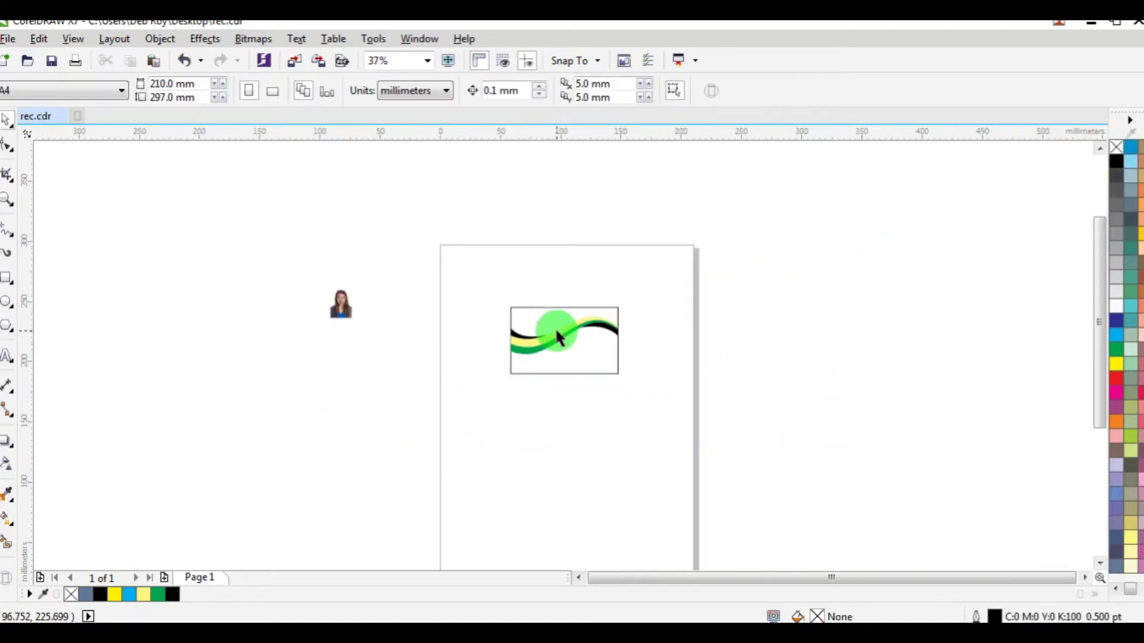
pyautogui.scroll(2, 558, 336)
pyautogui.scroll(2, 554, 327)
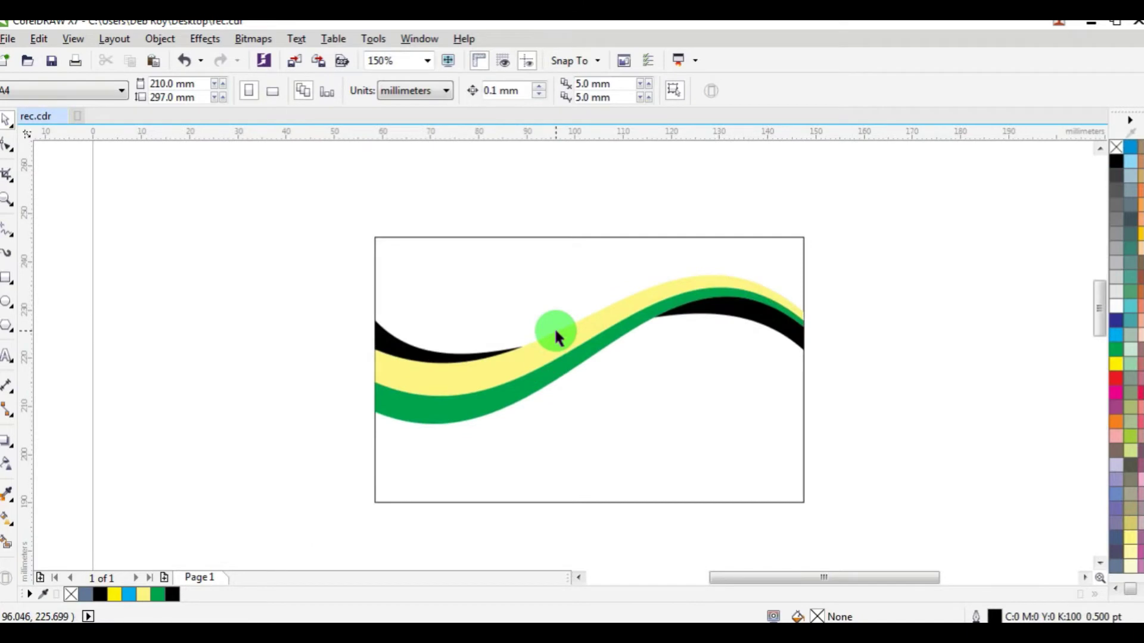
pyautogui.moveTo(871, 242); pyautogui.dragTo(323, 453)
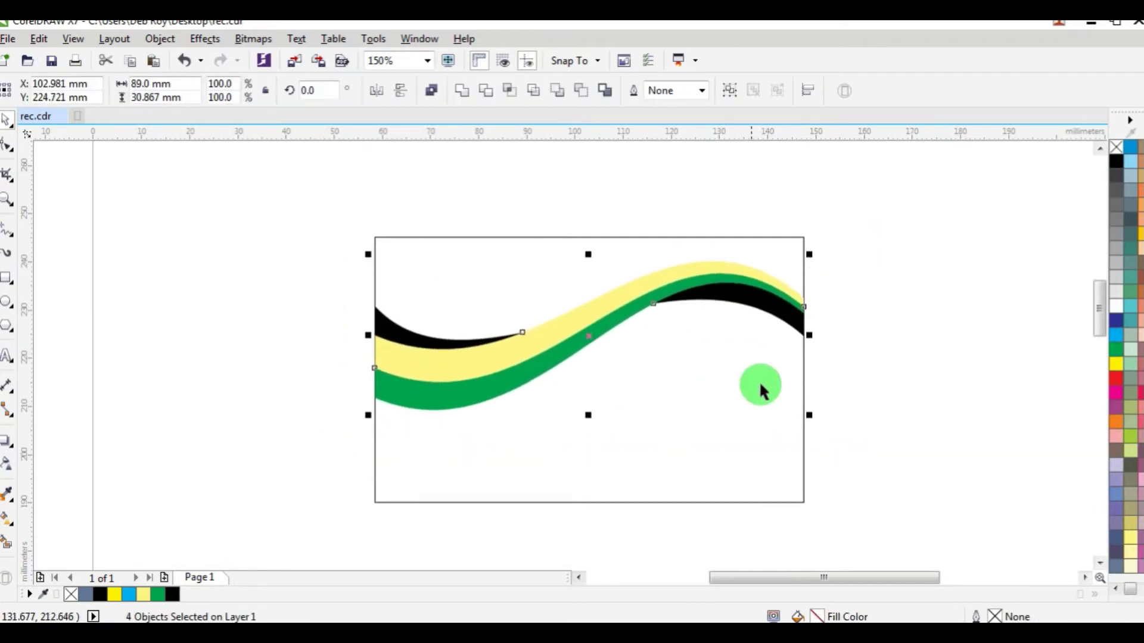
pyautogui.click(805, 378)
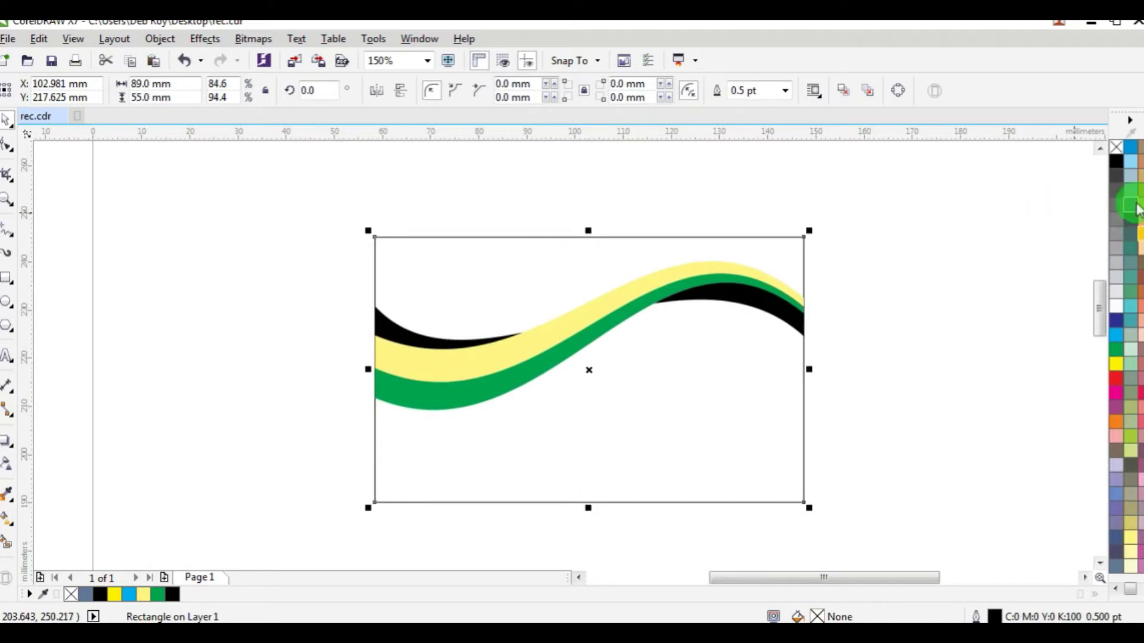
pyautogui.click(1136, 232)
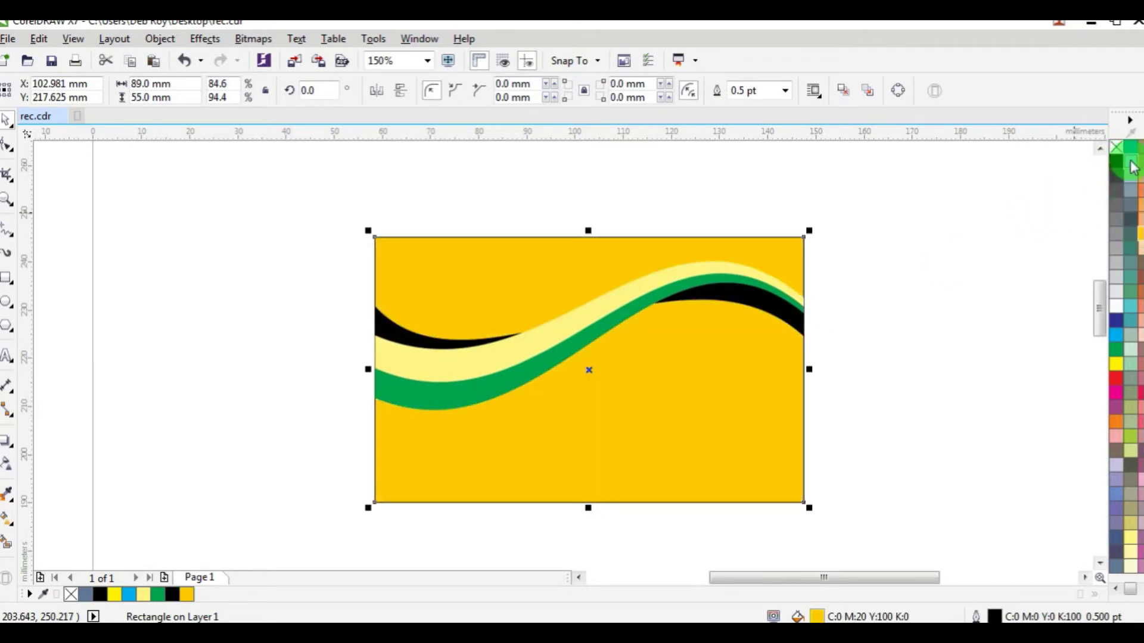
pyautogui.click(921, 237)
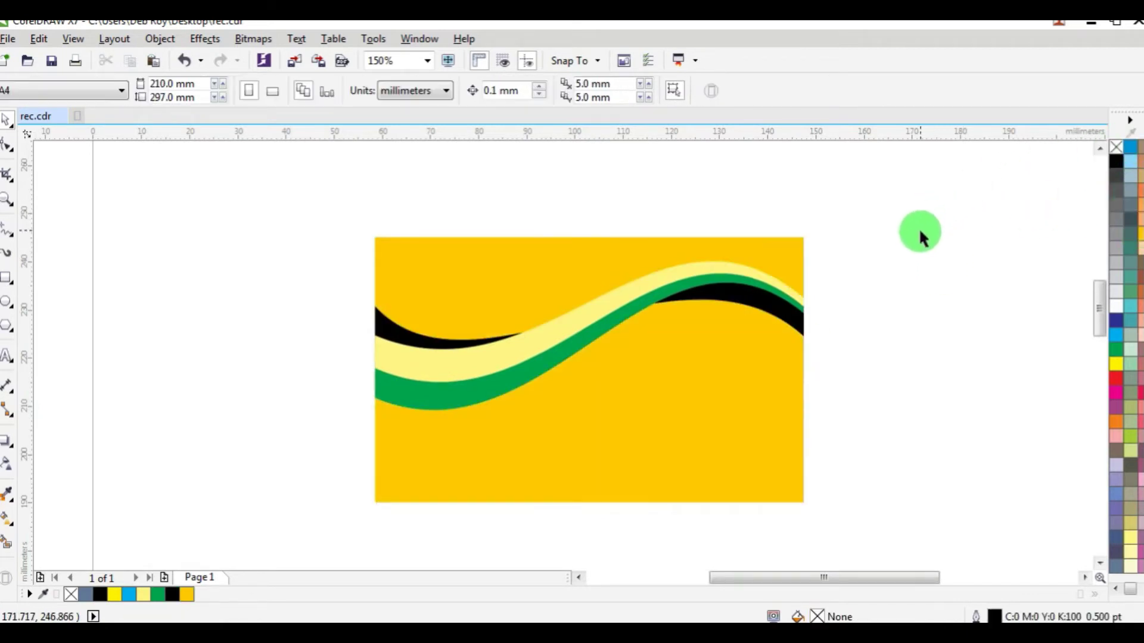
pyautogui.click(515, 276)
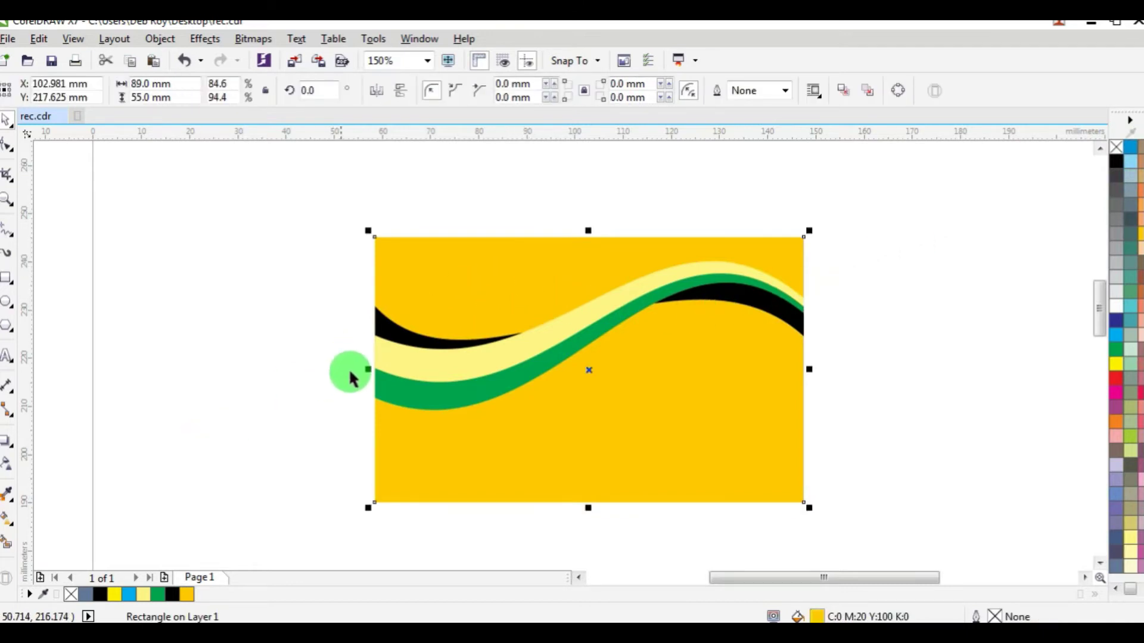
# Step: Rotate the four selected wave bands about 2.2 degrees, lifting their right ends
pyautogui.moveTo(898, 214); pyautogui.dragTo(346, 417)
pyautogui.click(731, 281)
pyautogui.scroll(4, 798, 256)
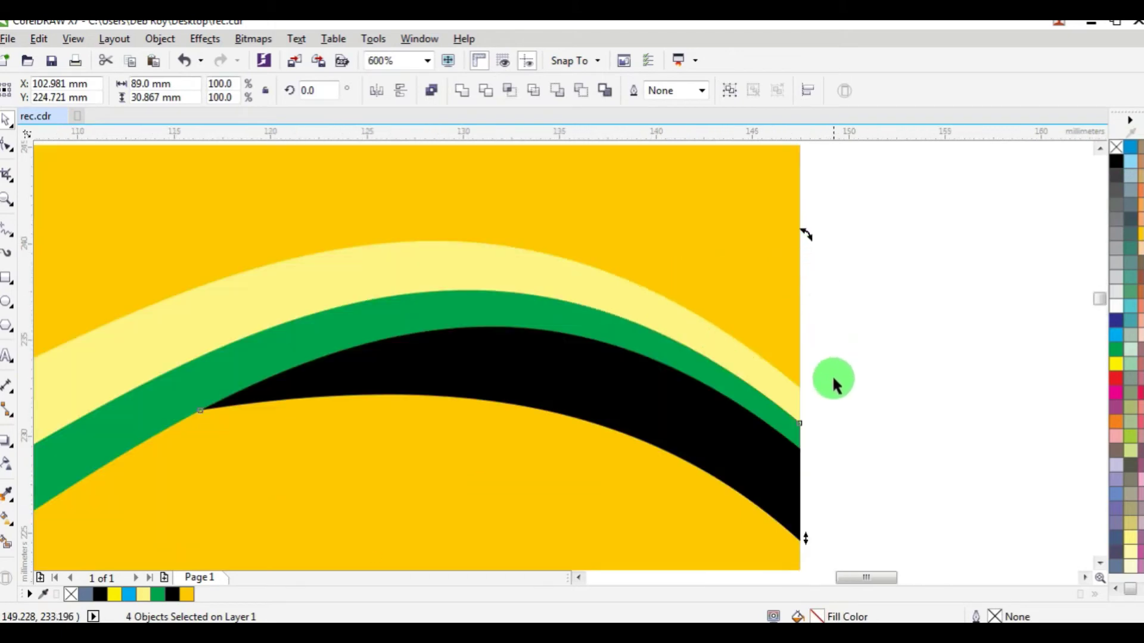
pyautogui.moveTo(806, 522); pyautogui.dragTo(811, 471)
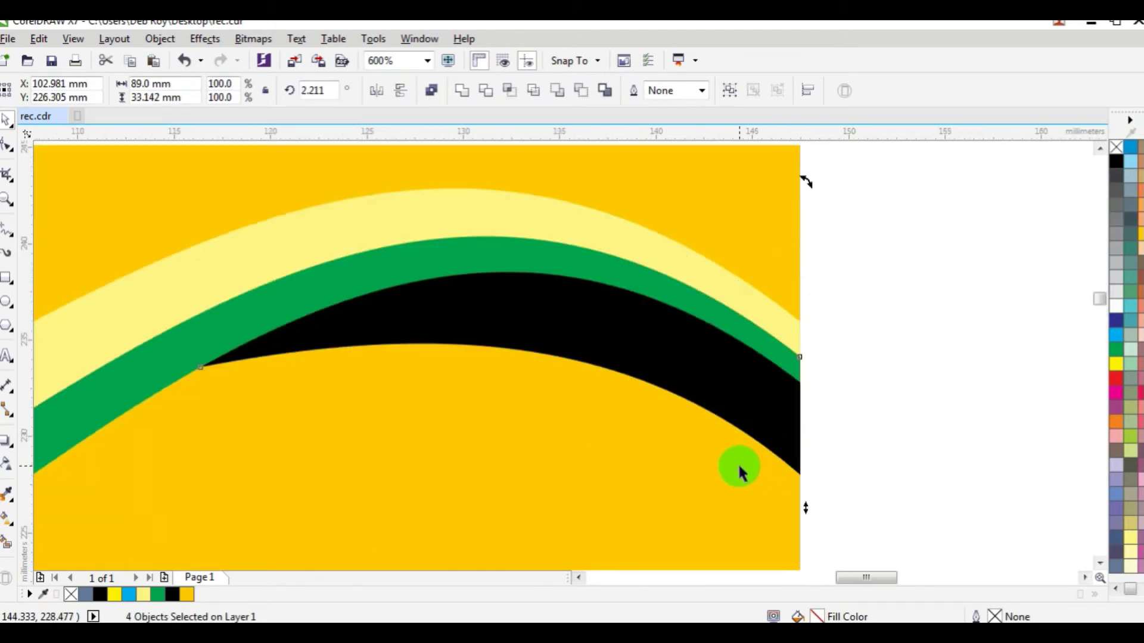
pyautogui.scroll(-5, 740, 470)
pyautogui.click(871, 377)
pyautogui.scroll(-1, 672, 417)
pyautogui.scroll(2, 670, 417)
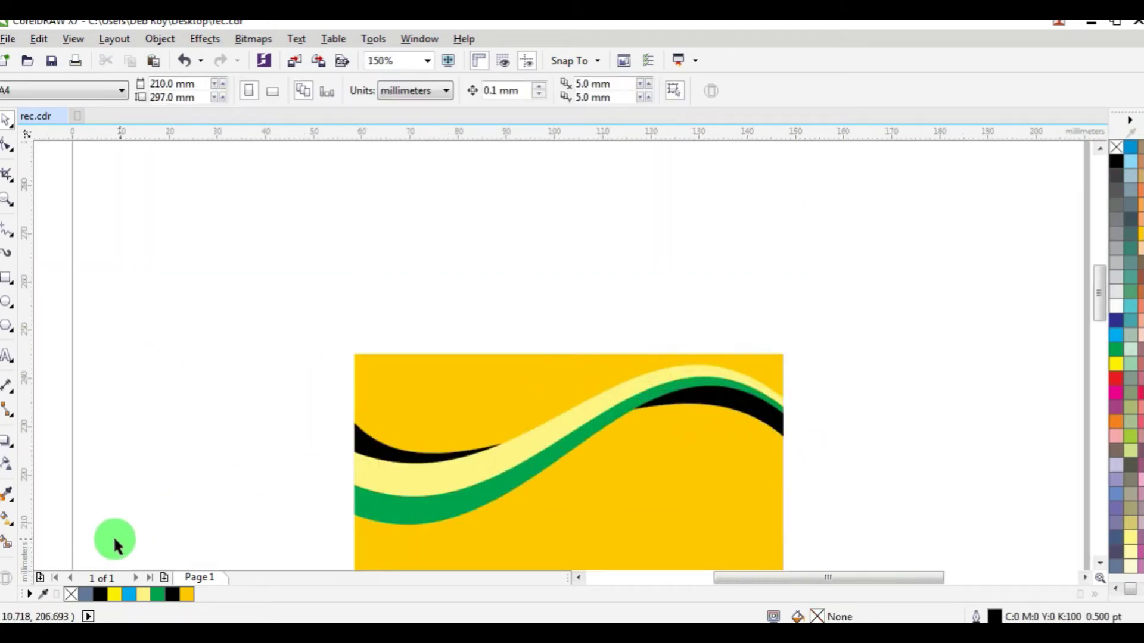
# Step: Fill the area above the wave red with no outline
pyautogui.click(7, 543)
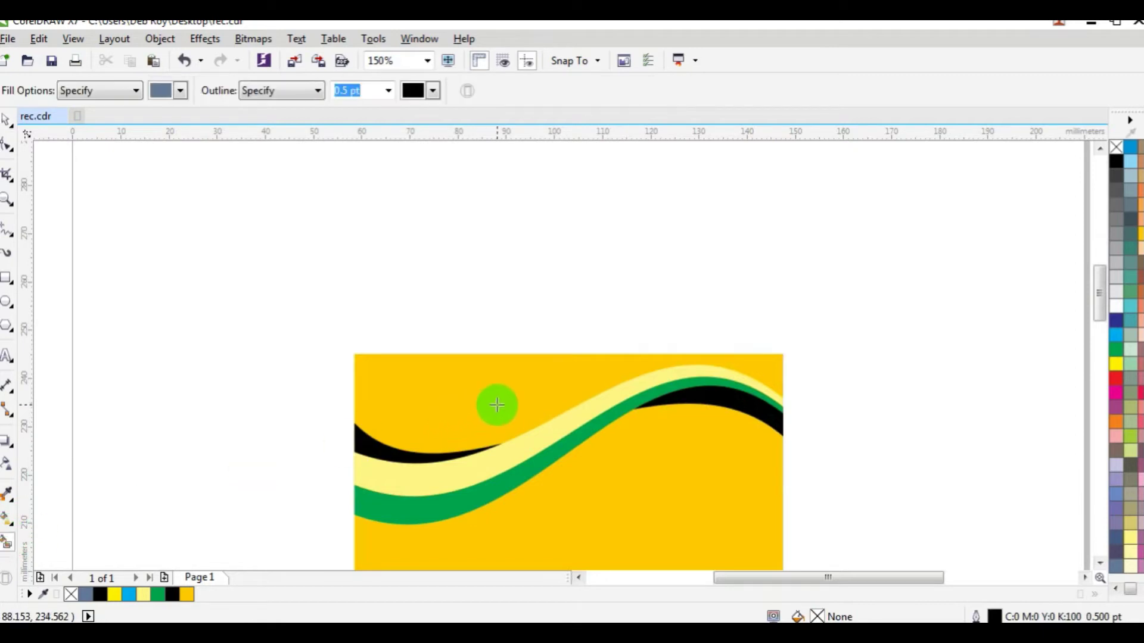
pyautogui.click(495, 401)
pyautogui.click(1116, 378)
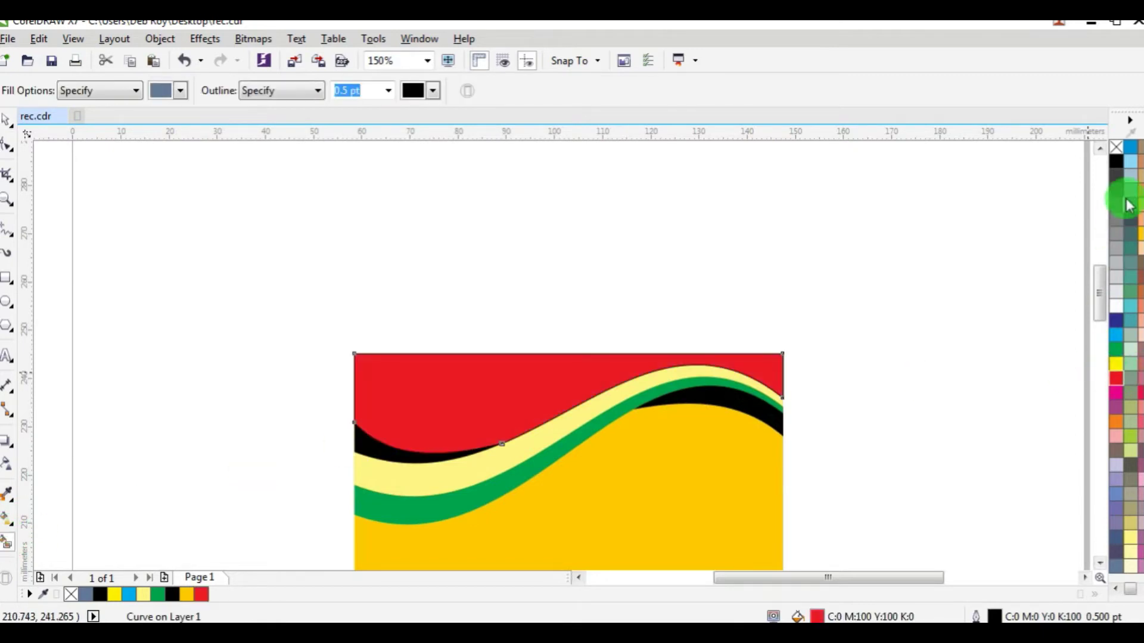
pyautogui.rightClick(1116, 147)
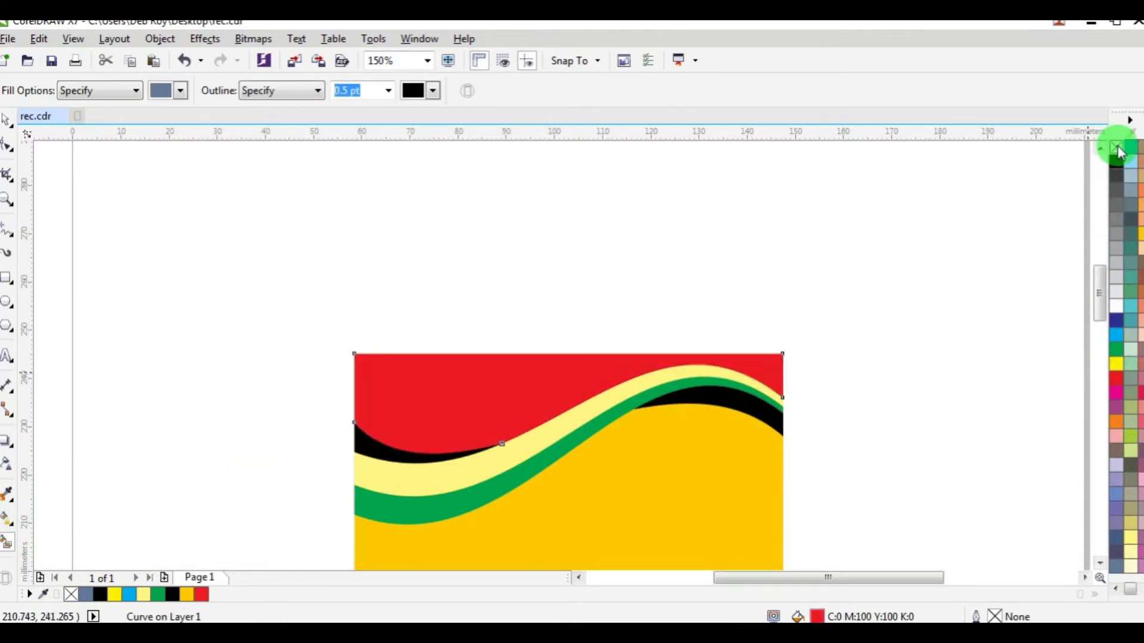
pyautogui.click(8, 120)
pyautogui.click(455, 301)
pyautogui.scroll(-2, 587, 456)
pyautogui.scroll(2, 588, 456)
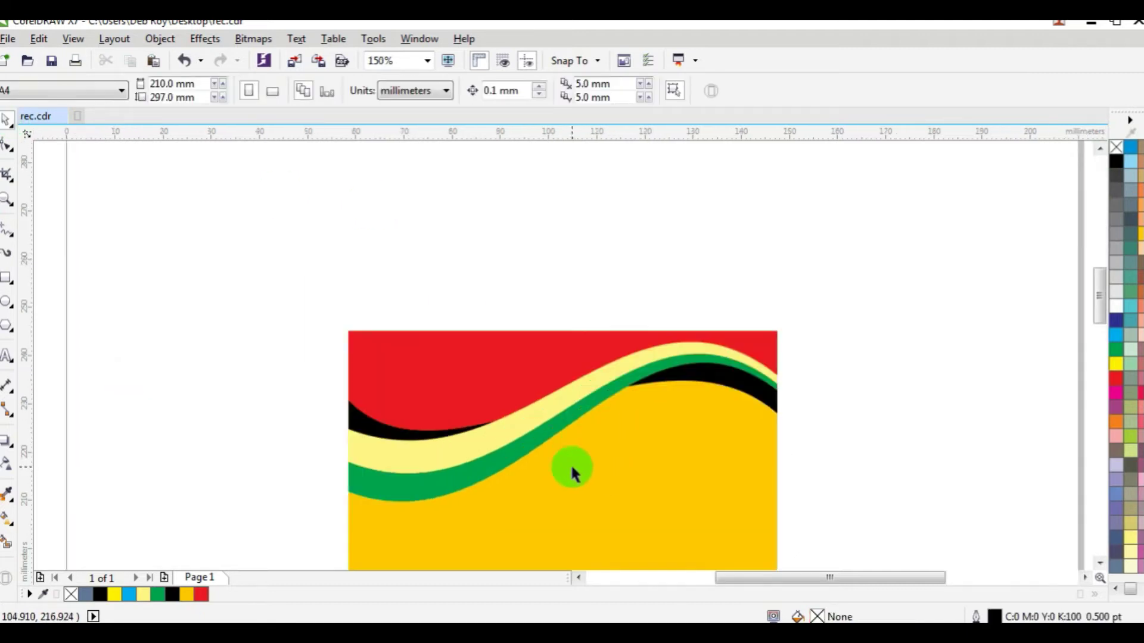
# Step: Darken the green band's fill to C100 Y100 K40
pyautogui.click(506, 468)
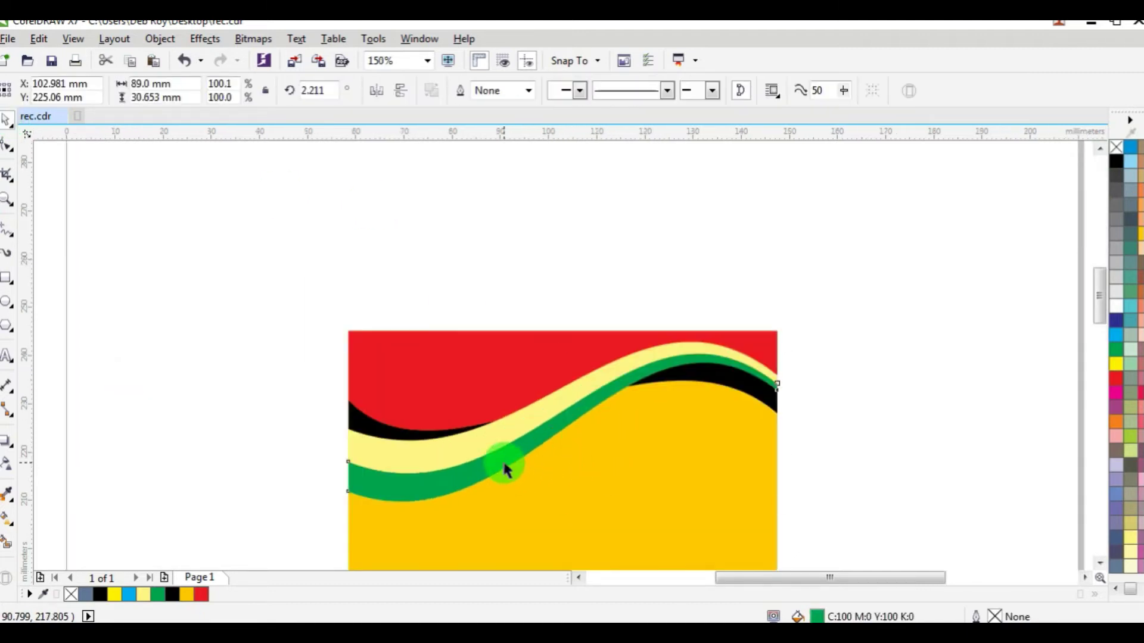
pyautogui.doubleClick(818, 616)
pyautogui.click(738, 341)
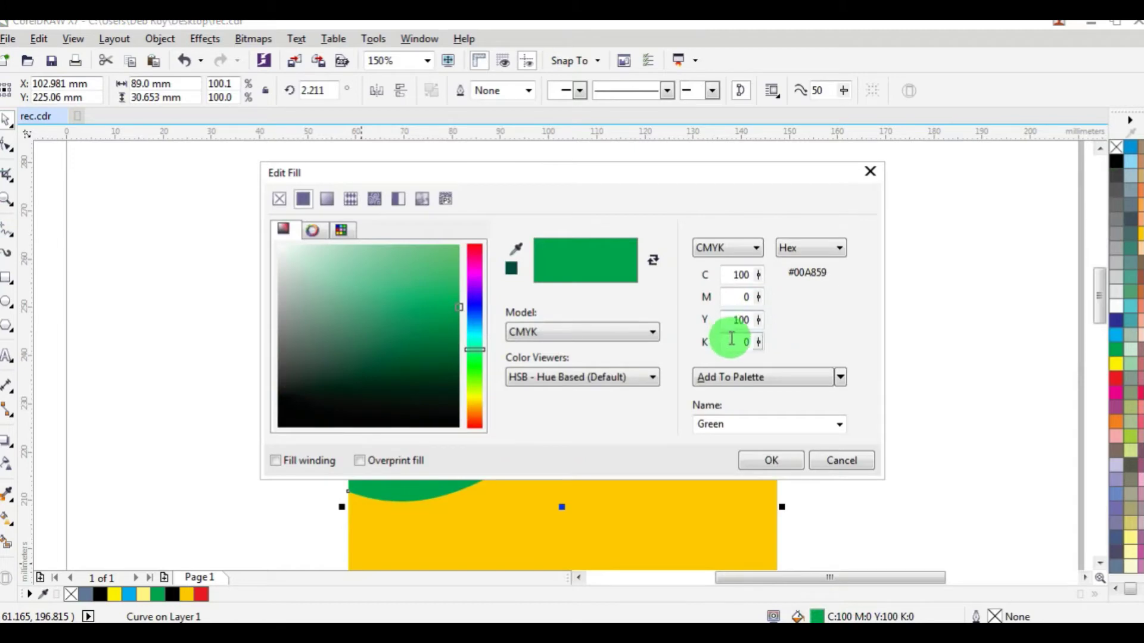
pyautogui.write('40')
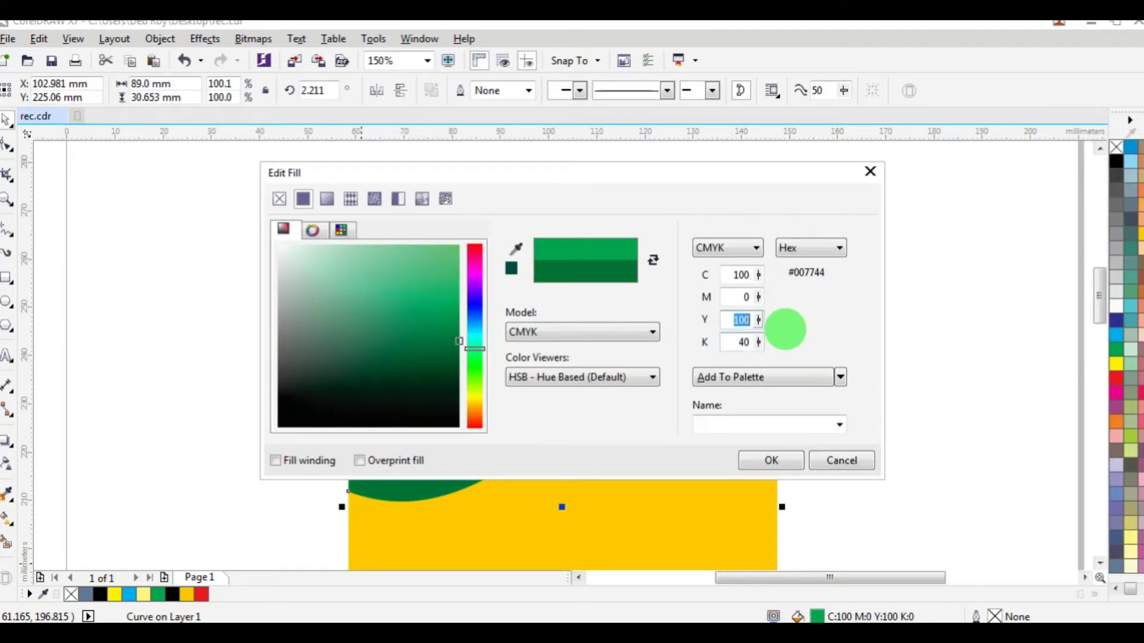
pyautogui.press('Return')
pyautogui.click(815, 313)
pyautogui.scroll(-5, 799, 355)
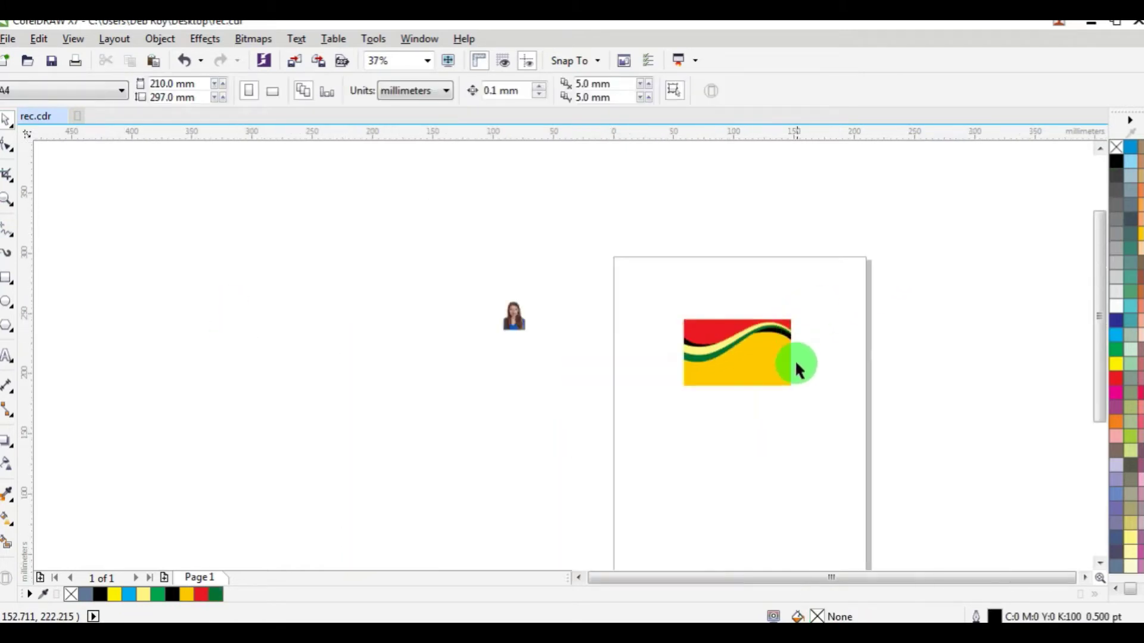
# Step: Reshape the gold rectangle into a thin yellow-green strip along the card's bottom edge
pyautogui.scroll(5, 789, 354)
pyautogui.click(655, 394)
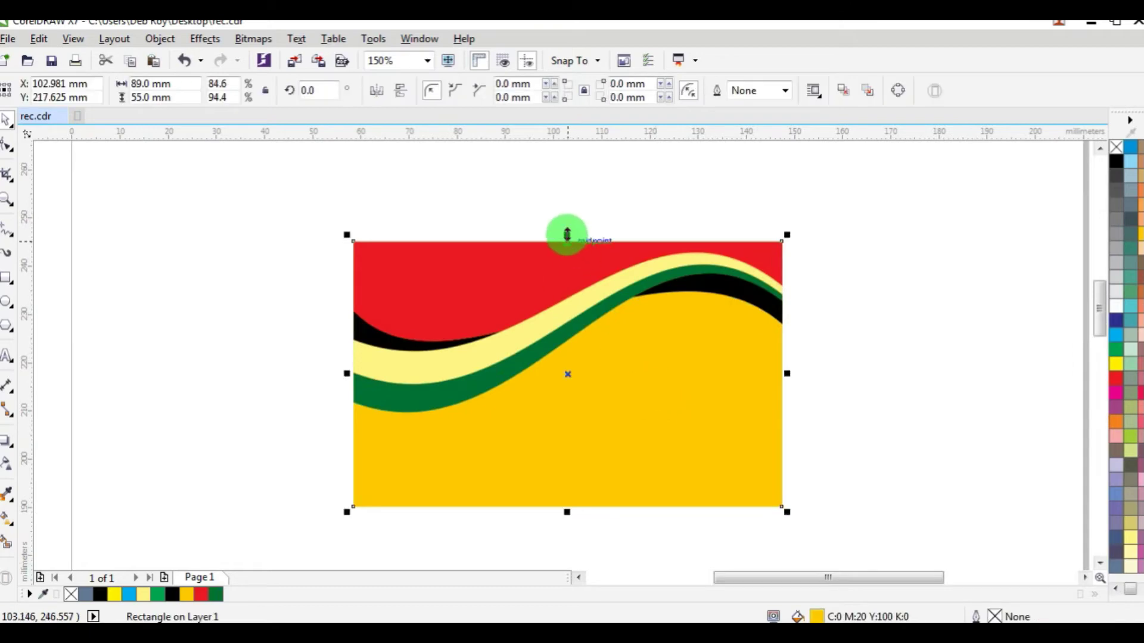
pyautogui.moveTo(567, 235); pyautogui.dragTo(579, 372)
pyautogui.moveTo(581, 406); pyautogui.dragTo(577, 479)
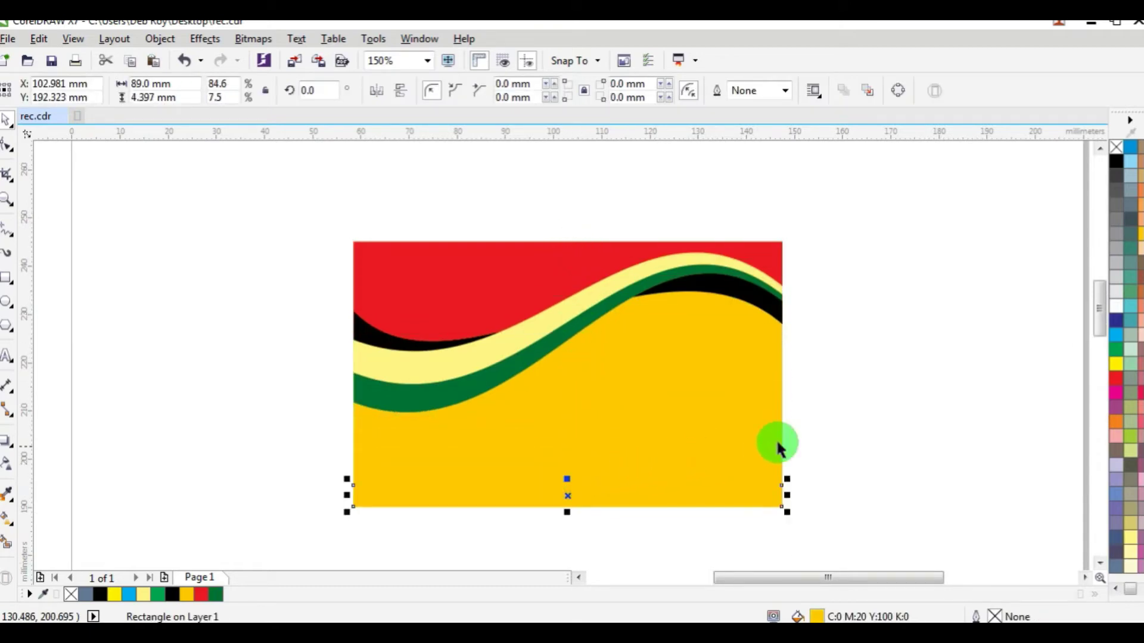
pyautogui.click(1131, 437)
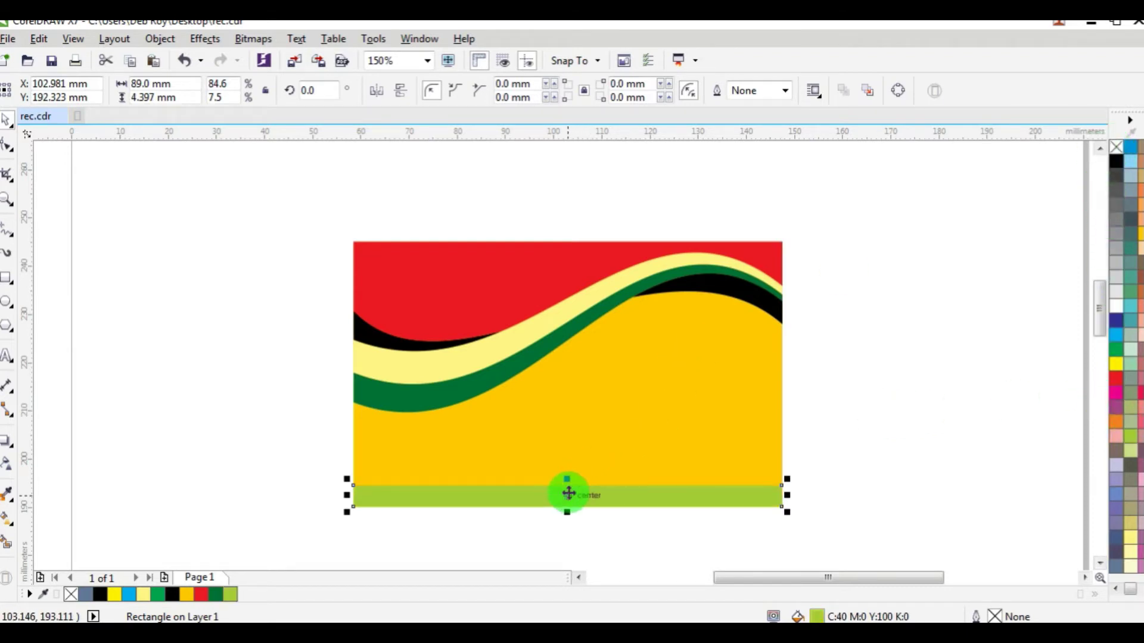
# Step: Make a slightly taller strip filled black to form a thin line above the green strip
pyautogui.scroll(2, 568, 494)
pyautogui.moveTo(568, 473); pyautogui.dragTo(569, 468)
pyautogui.click(1115, 162)
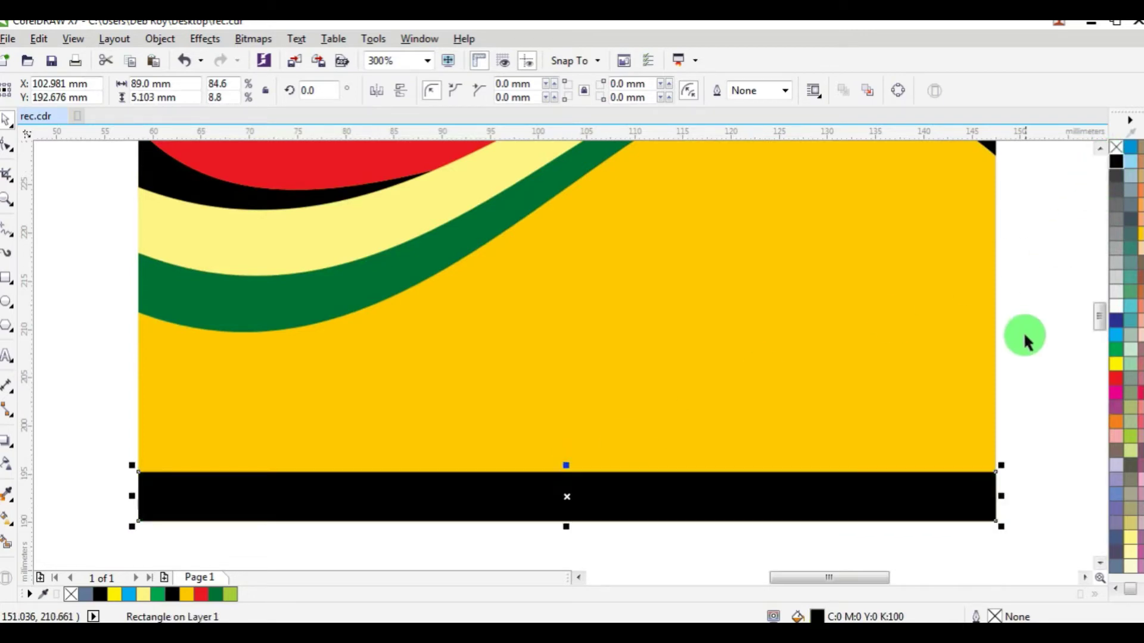
pyautogui.click(1024, 332)
# Step: Stretch the black line and green footer strip together slightly taller
pyautogui.scroll(-2, 1012, 351)
pyautogui.moveTo(1038, 497); pyautogui.dragTo(538, 424)
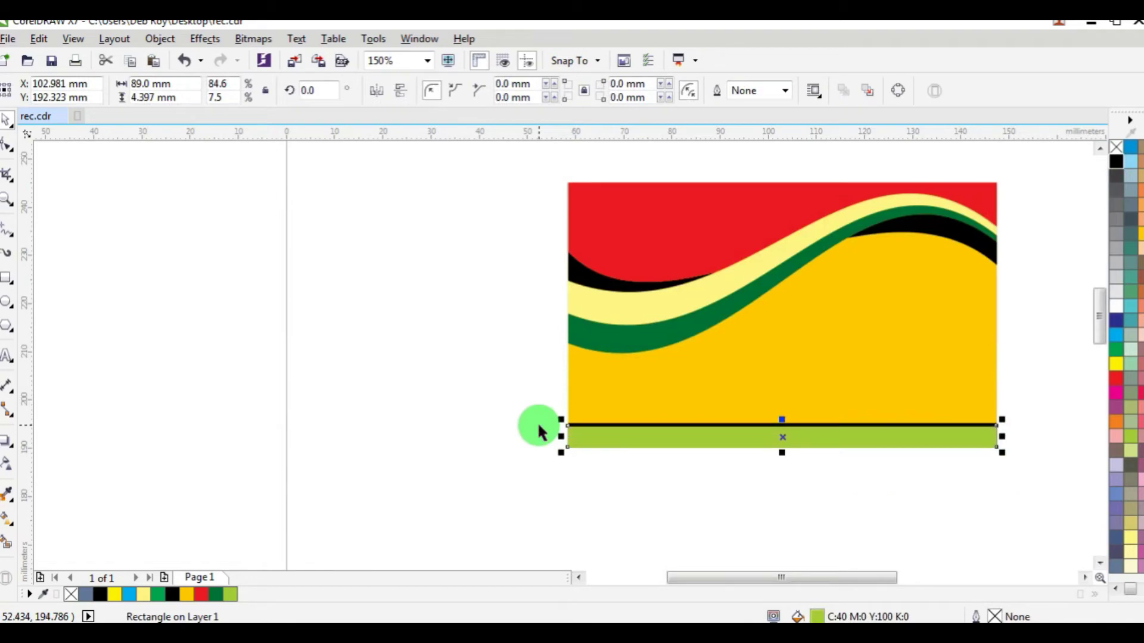
pyautogui.moveTo(1030, 403); pyautogui.dragTo(455, 500)
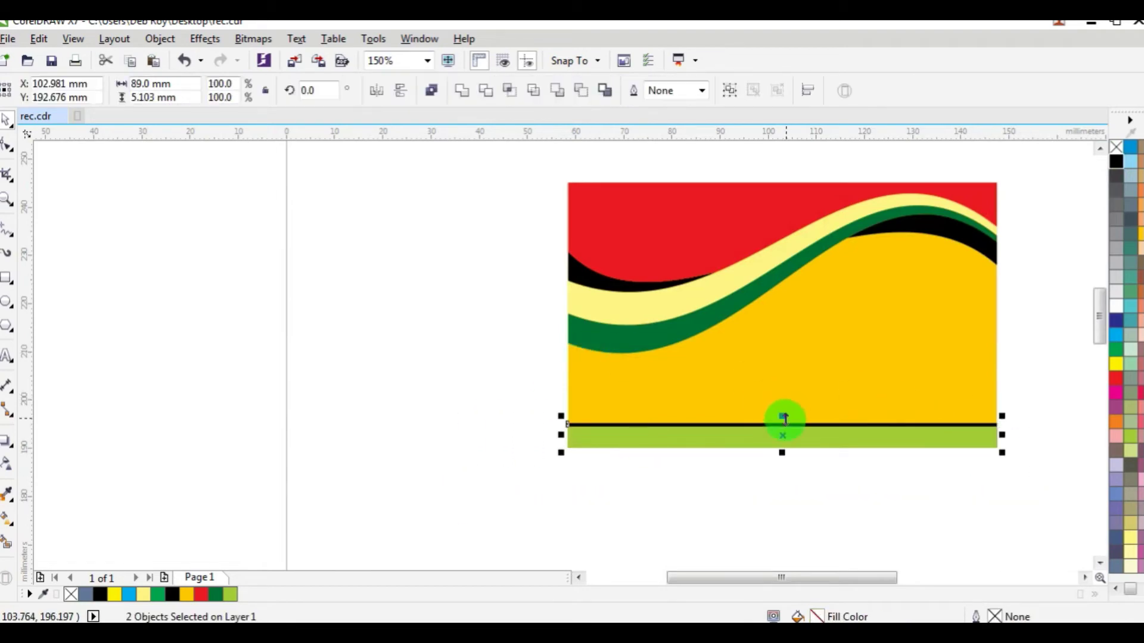
pyautogui.scroll(2, 775, 425)
pyautogui.moveTo(776, 425); pyautogui.dragTo(774, 416)
pyautogui.scroll(-3, 775, 417)
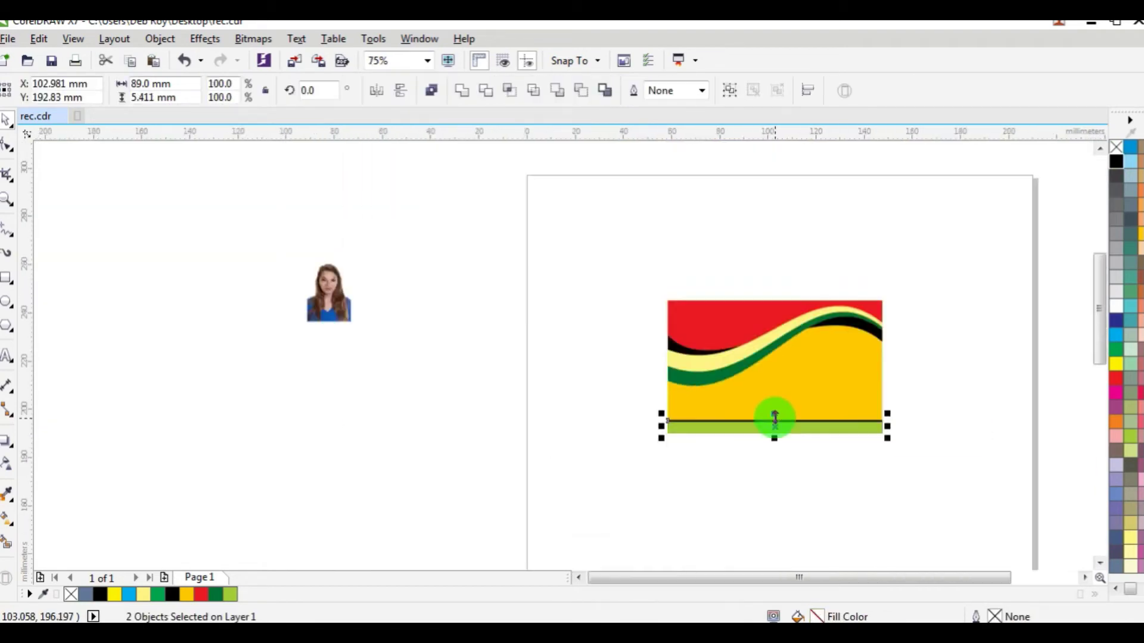
pyautogui.scroll(1, 855, 344)
pyautogui.click(989, 278)
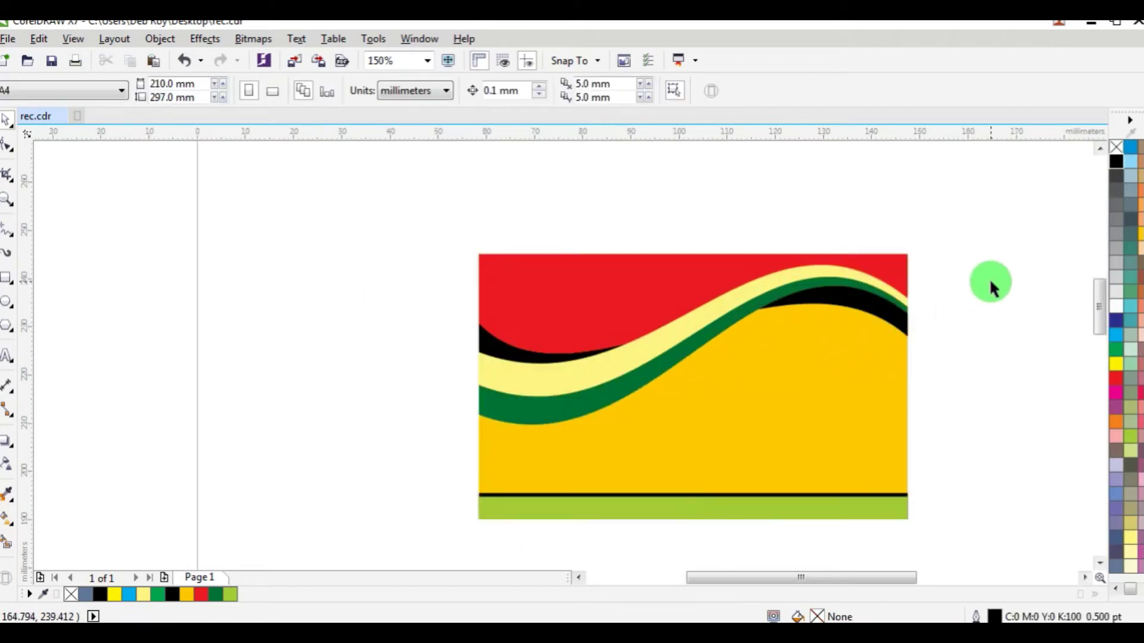
pyautogui.scroll(-1, 769, 322)
pyautogui.scroll(-1, 768, 322)
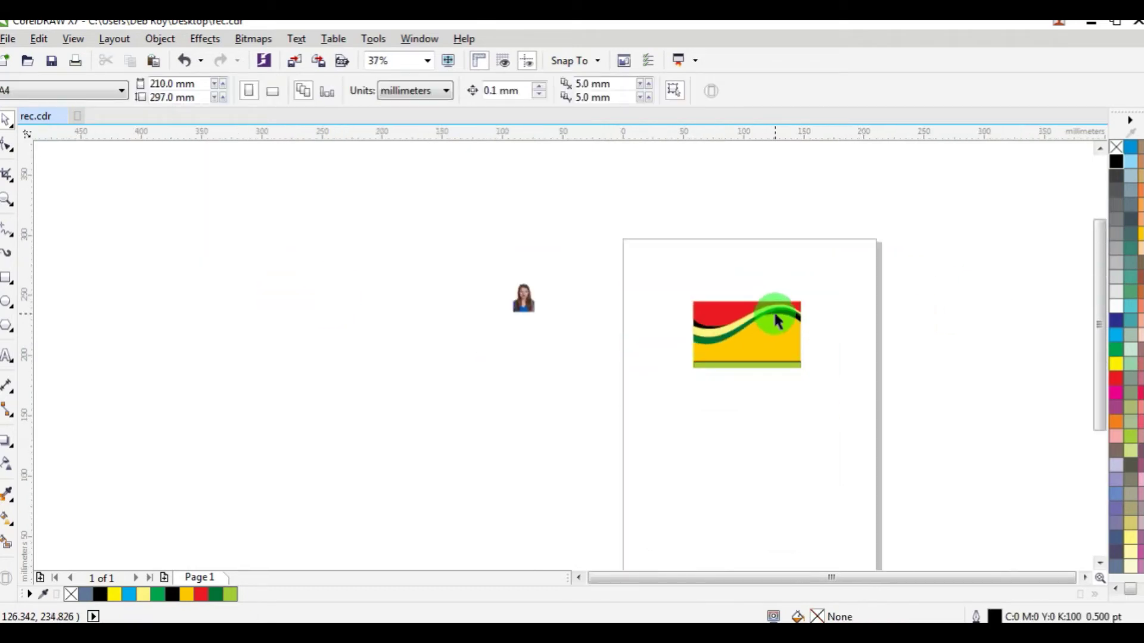
pyautogui.scroll(1, 769, 322)
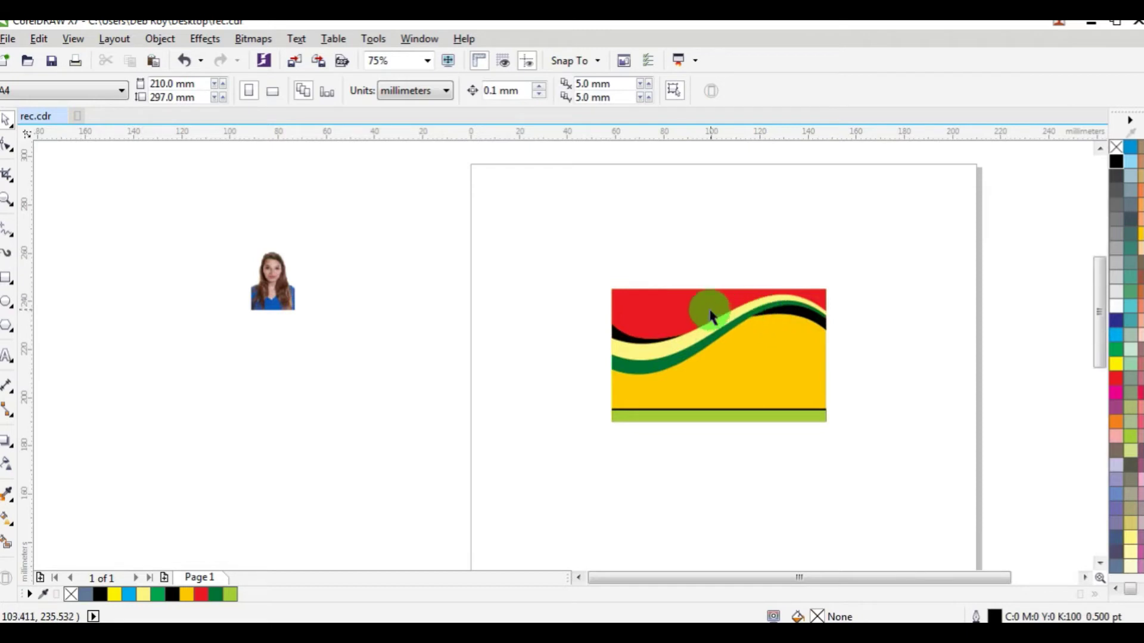
pyautogui.scroll(2, 709, 310)
# Step: Add NAKSHA text in bold Ottawa, move it onto the red area, and fill it yellow
pyautogui.click(8, 357)
pyautogui.click(403, 202)
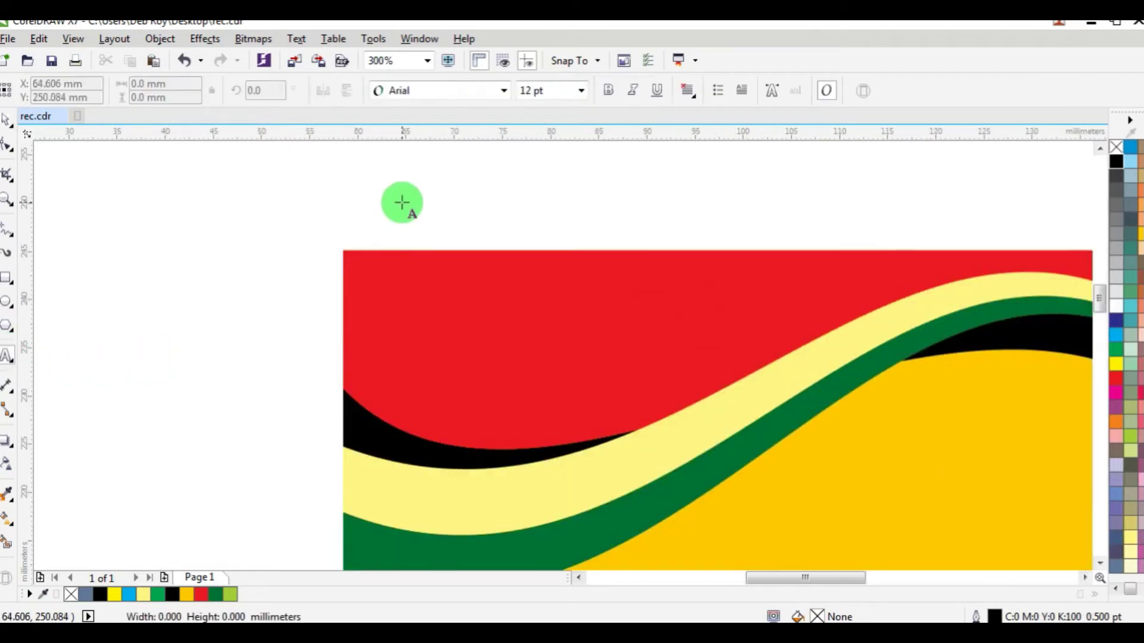
pyautogui.write('NAKSHA')
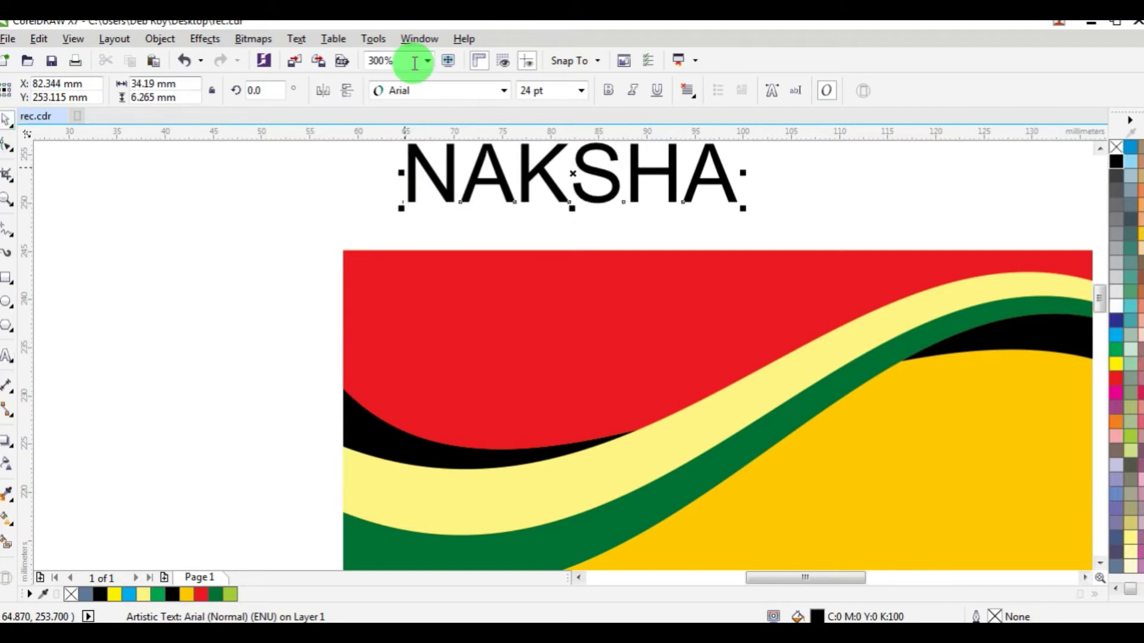
pyautogui.click(407, 91)
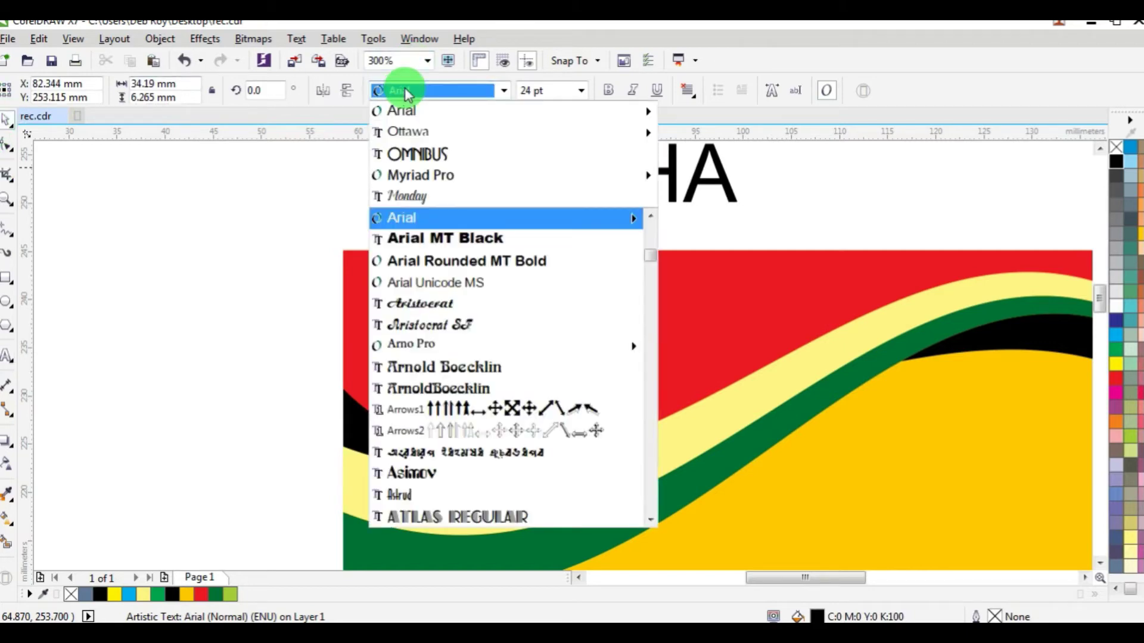
pyautogui.click(409, 130)
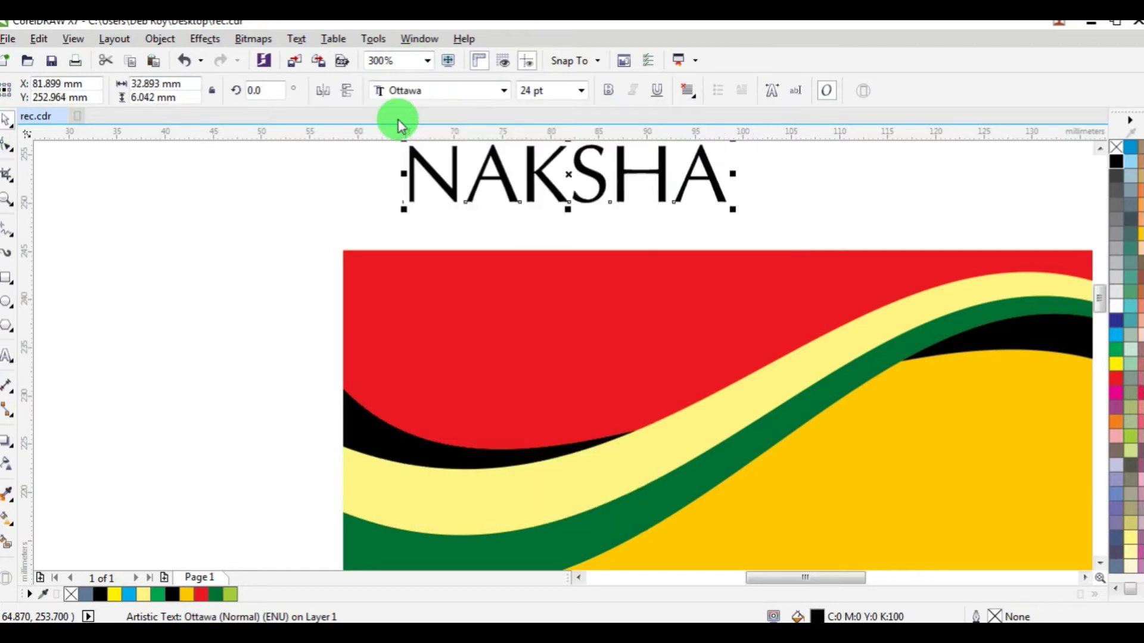
pyautogui.click(608, 89)
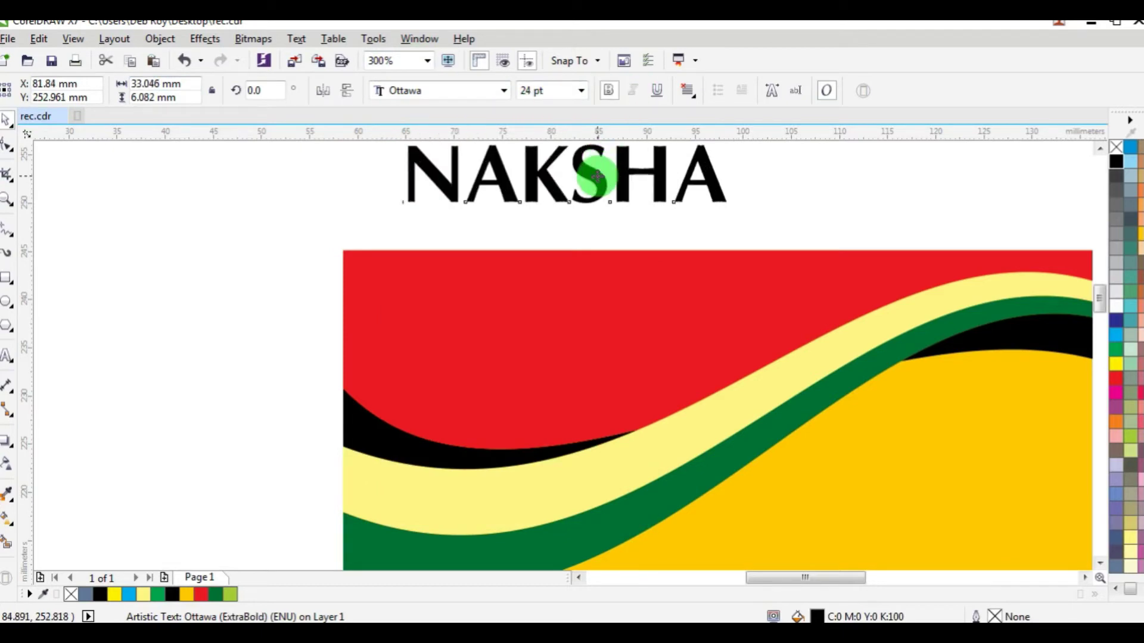
pyautogui.moveTo(597, 177); pyautogui.dragTo(576, 342)
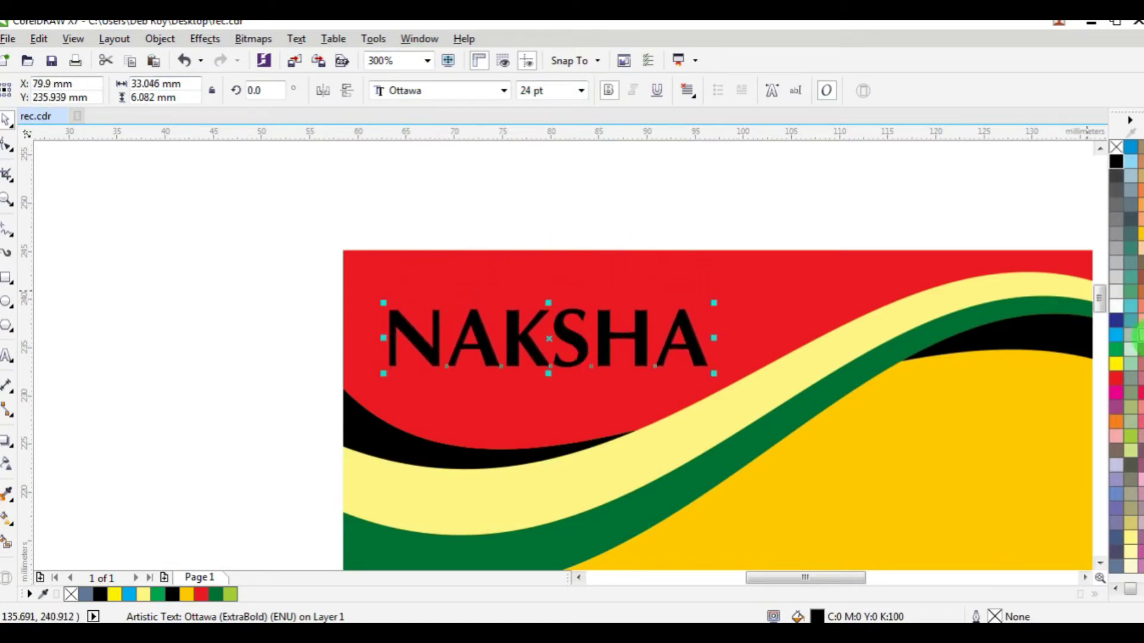
pyautogui.click(1117, 364)
# Step: Make a black copy of NAKSHA behind the yellow text, offset as a shadow
pyautogui.moveTo(715, 305); pyautogui.dragTo(731, 301)
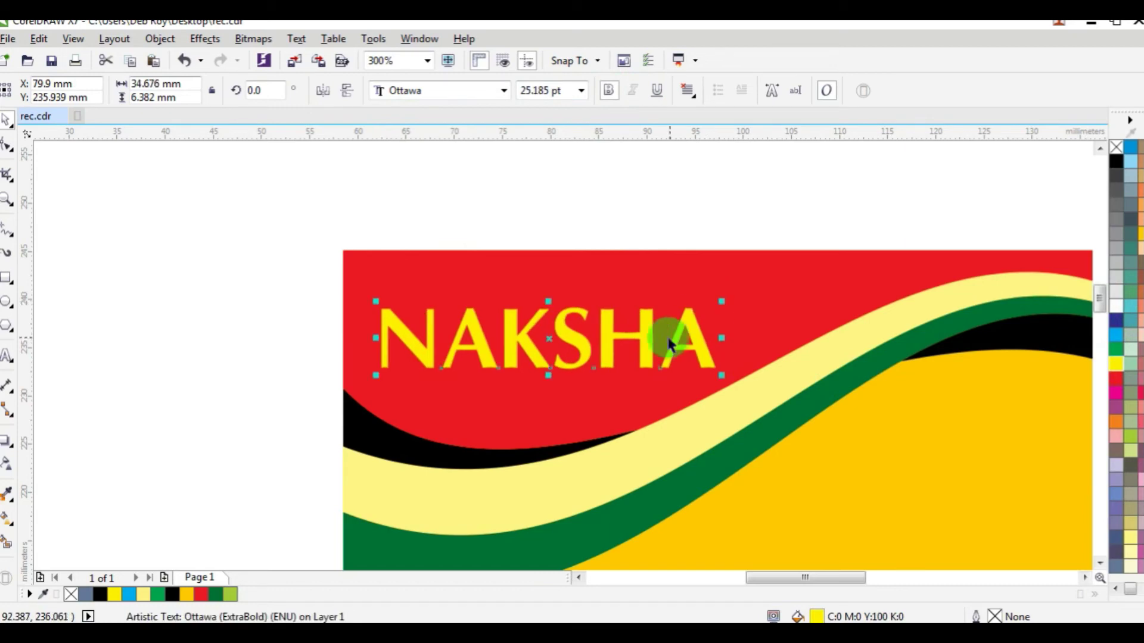
pyautogui.moveTo(645, 331); pyautogui.dragTo(650, 335)
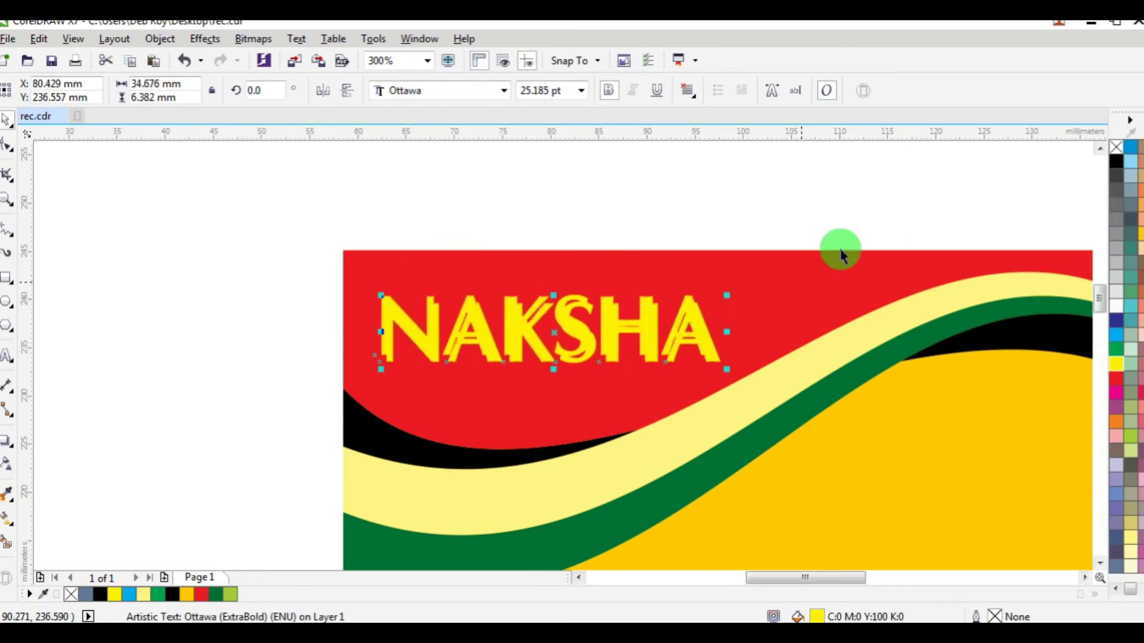
pyautogui.click(1116, 161)
pyautogui.scroll(2, 529, 308)
pyautogui.scroll(2, 529, 308)
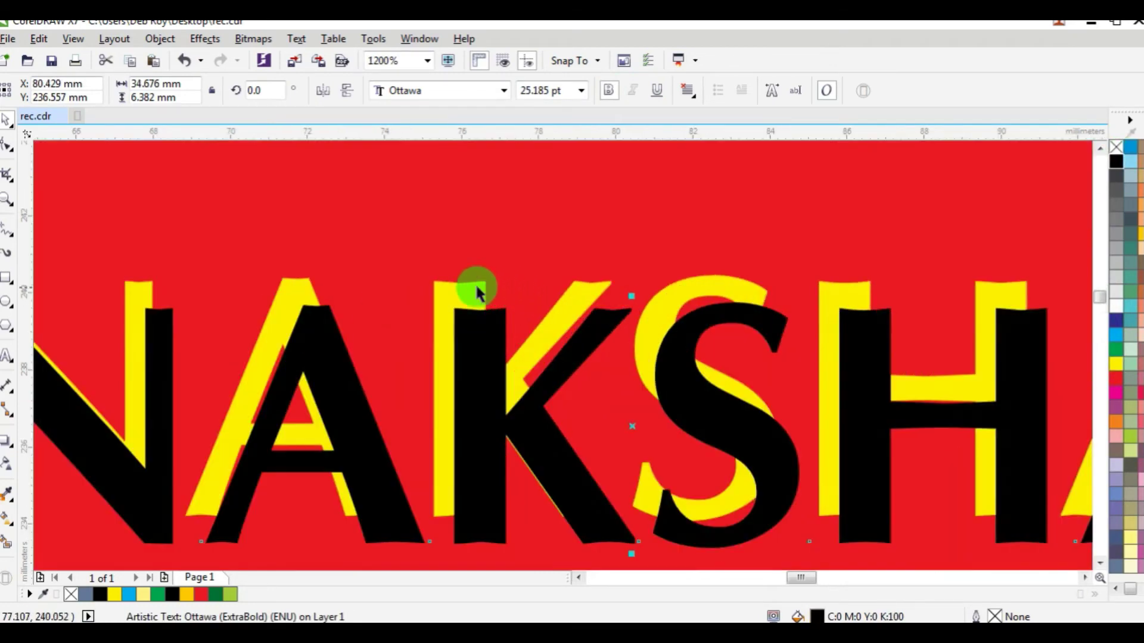
pyautogui.hotkey('ctrl', 'pagedown')
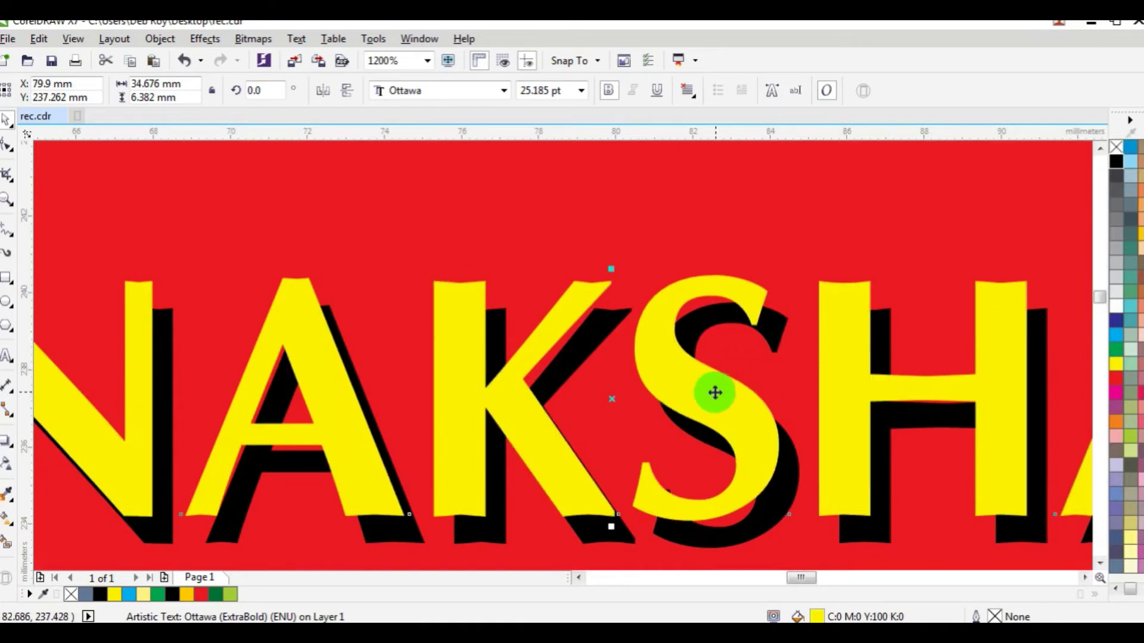
pyautogui.moveTo(688, 390); pyautogui.dragTo(698, 397)
# Step: Select both NAKSHA text layers and adjust the title's size and position slightly
pyautogui.scroll(-2, 698, 397)
pyautogui.click(662, 262)
pyautogui.moveTo(367, 248); pyautogui.dragTo(877, 454)
pyautogui.moveTo(504, 440); pyautogui.dragTo(494, 443)
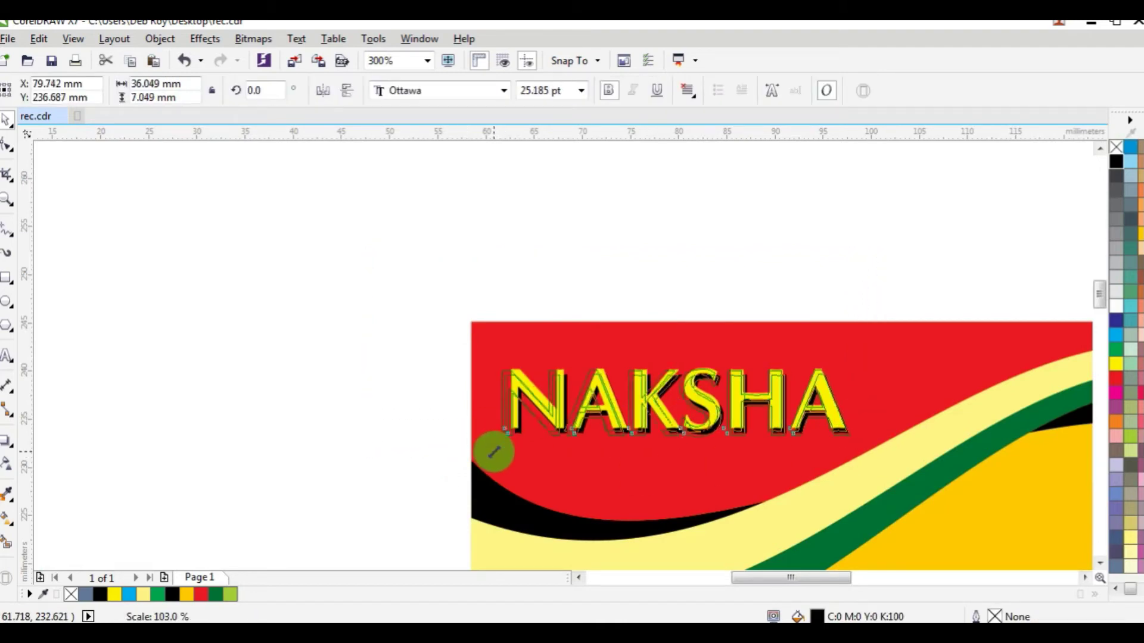
pyautogui.scroll(1, 669, 444)
pyautogui.moveTo(705, 397); pyautogui.dragTo(748, 373)
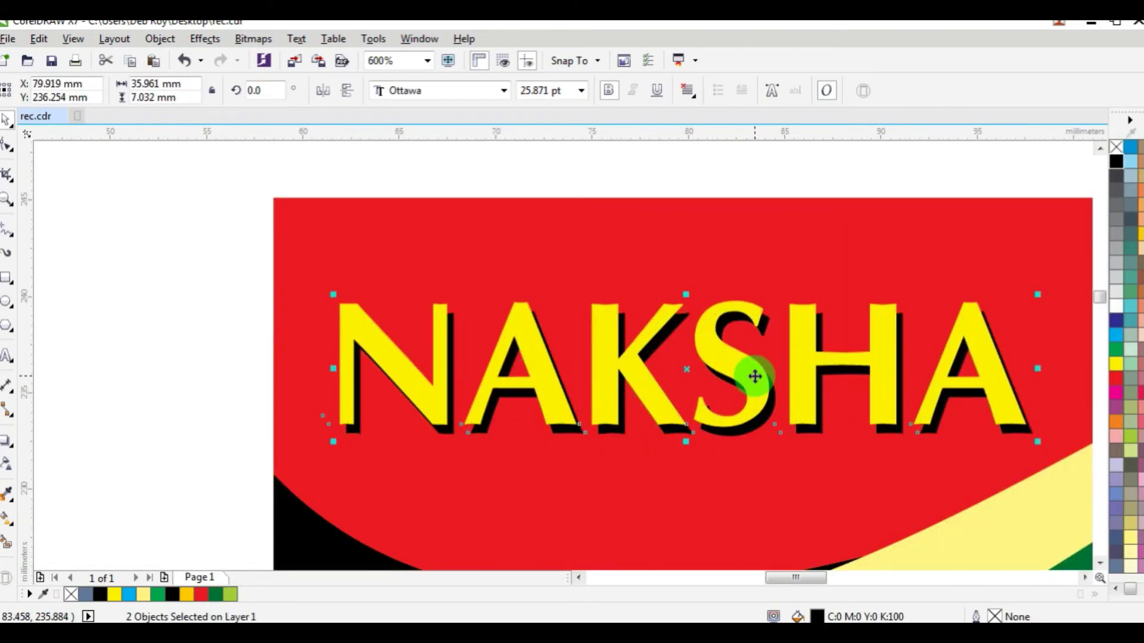
pyautogui.scroll(-2, 748, 373)
# Step: Scale the shadowed NAKSHA title to about 22 pt in the upper-left red corner
pyautogui.moveTo(577, 275); pyautogui.dragTo(756, 377)
pyautogui.scroll(1, 754, 376)
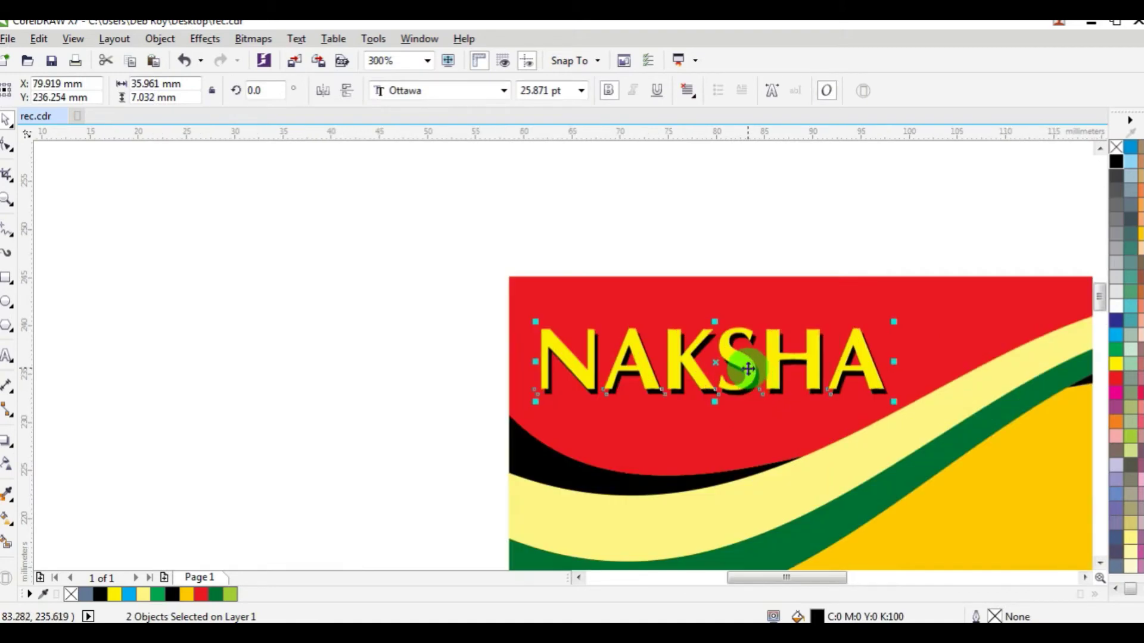
pyautogui.moveTo(902, 365); pyautogui.dragTo(896, 365)
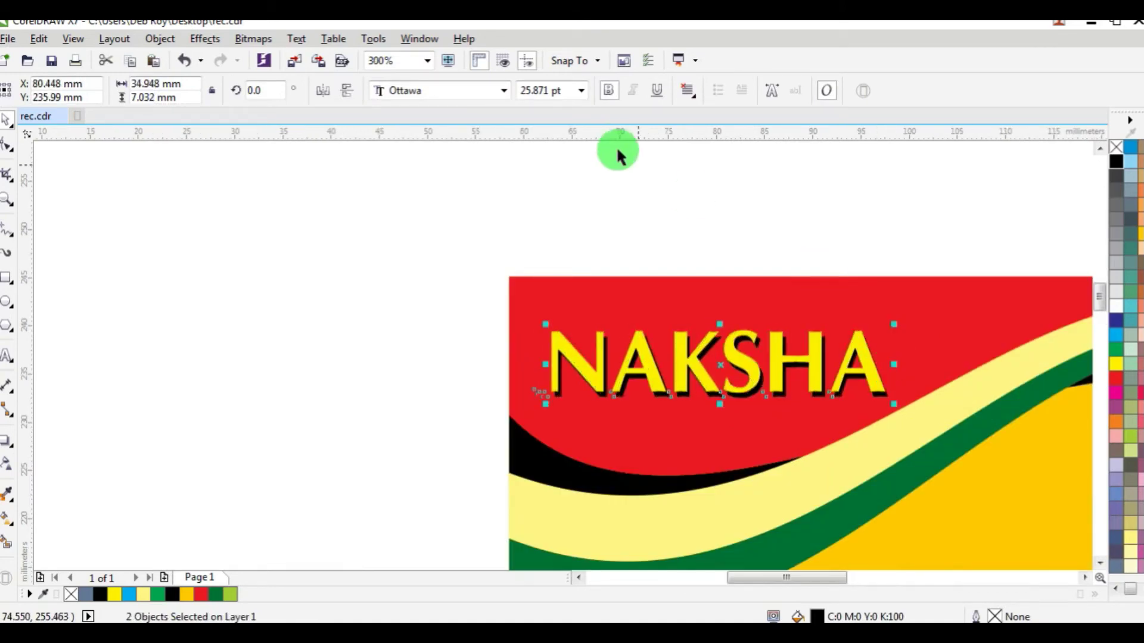
pyautogui.moveTo(895, 405); pyautogui.dragTo(843, 386)
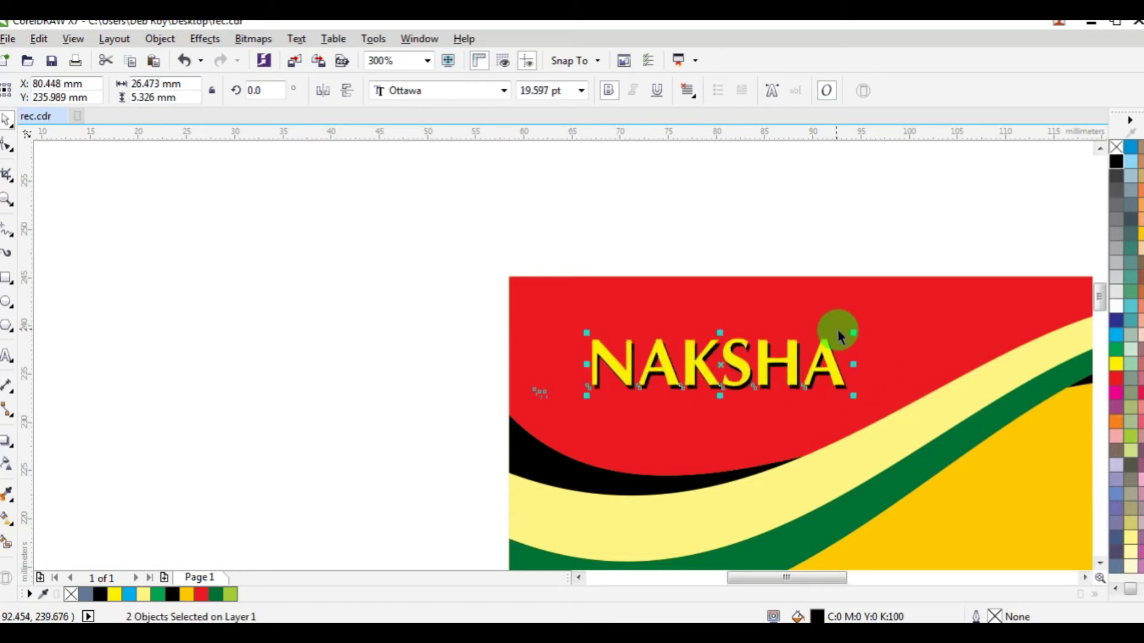
pyautogui.moveTo(855, 333); pyautogui.dragTo(870, 318)
pyautogui.moveTo(812, 366); pyautogui.dragTo(790, 365)
pyautogui.scroll(-2, 709, 295)
pyautogui.press('Escape')
pyautogui.scroll(1, 885, 381)
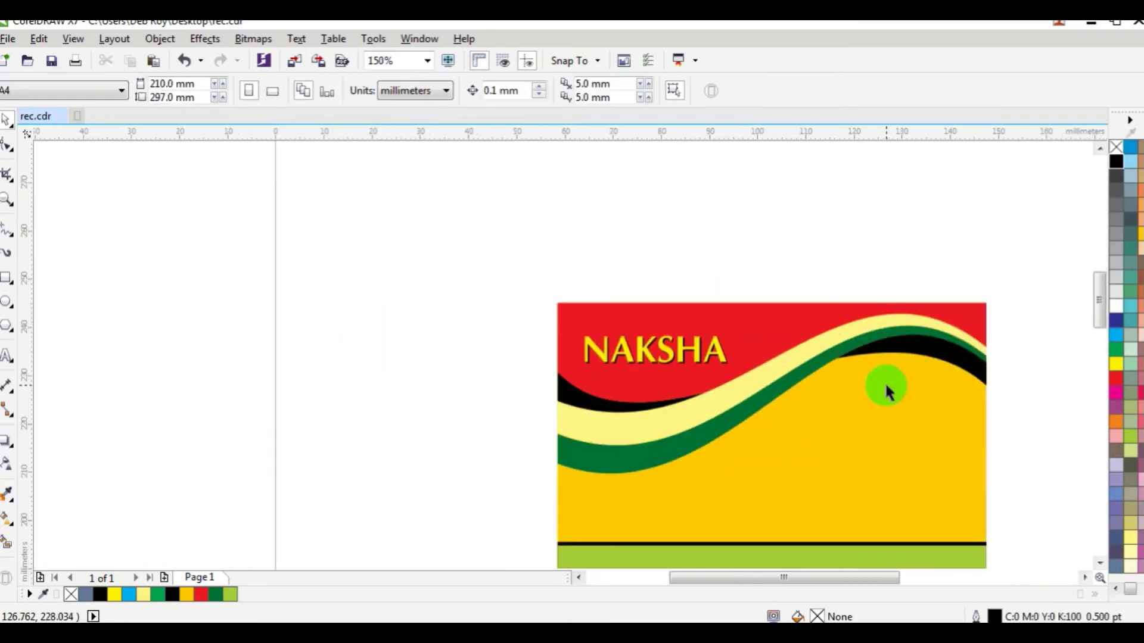
pyautogui.scroll(-1, 662, 417)
# Step: Move the portrait photo onto the card's left side
pyautogui.moveTo(179, 266); pyautogui.dragTo(417, 418)
pyautogui.moveTo(282, 342); pyautogui.dragTo(636, 417)
pyautogui.scroll(1, 636, 416)
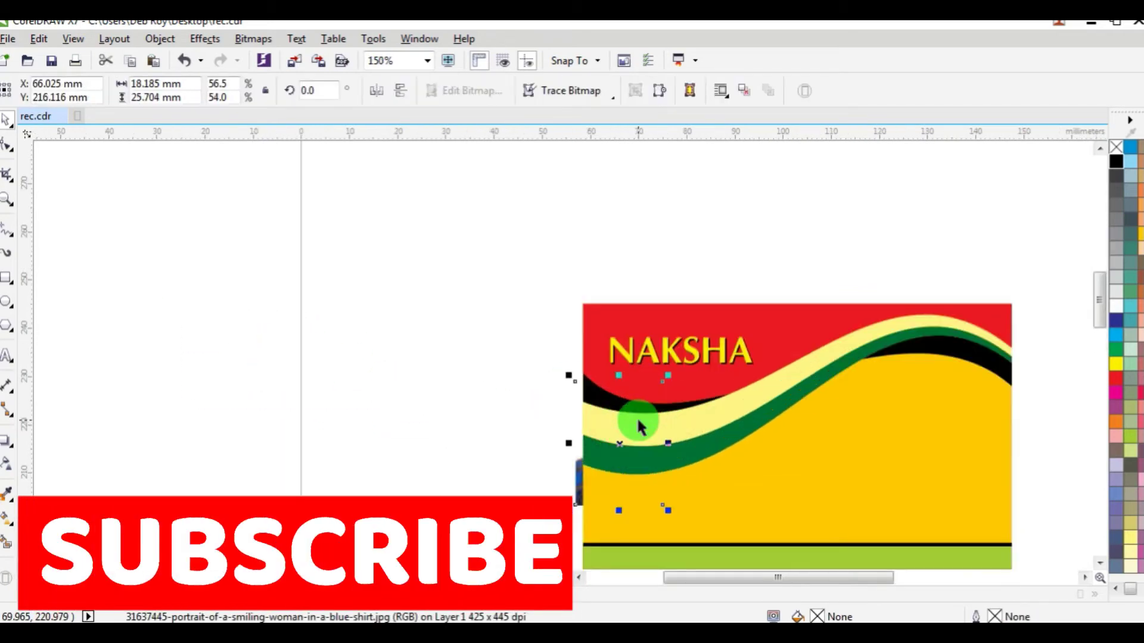
# Step: Bring the portrait photo in front of the card and move it beneath the NAKSHA title
pyautogui.hotkey('shift', 'pageup')
pyautogui.scroll(1, 666, 465)
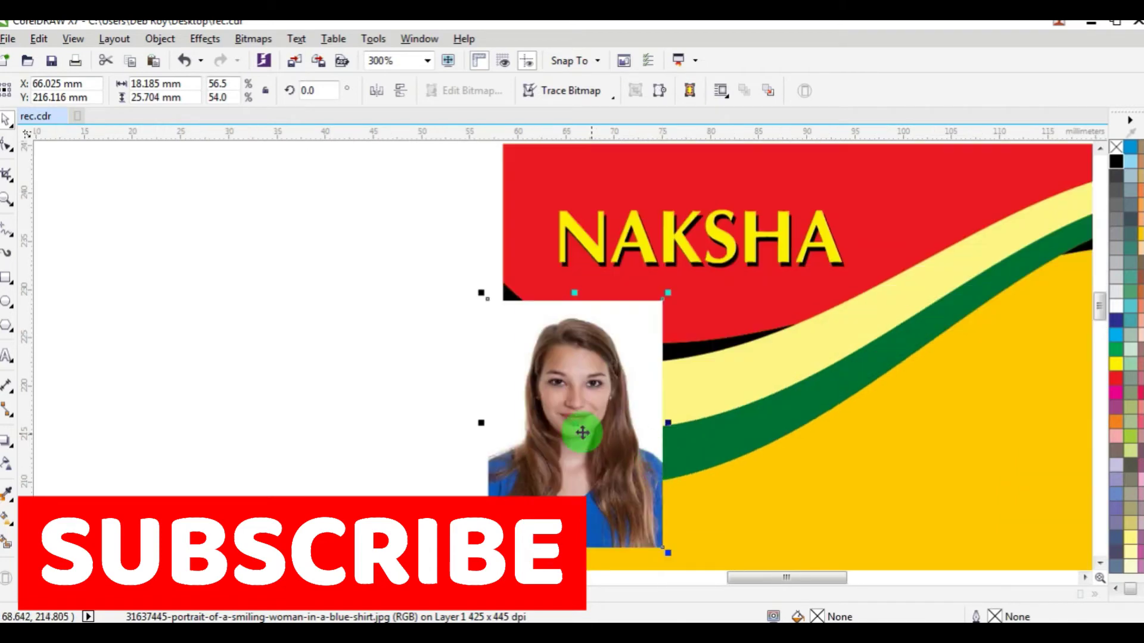
pyautogui.moveTo(569, 428); pyautogui.dragTo(701, 433)
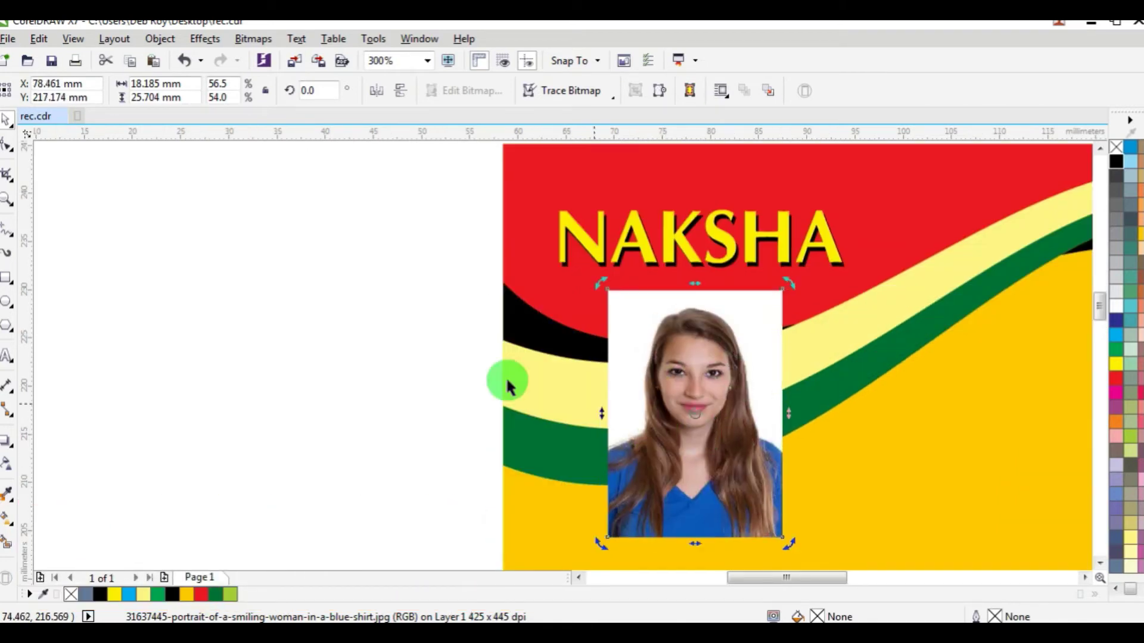
# Step: Draw a frame rectangle around the portrait photo
pyautogui.click(178, 304)
pyautogui.click(7, 277)
pyautogui.moveTo(607, 291); pyautogui.dragTo(783, 538)
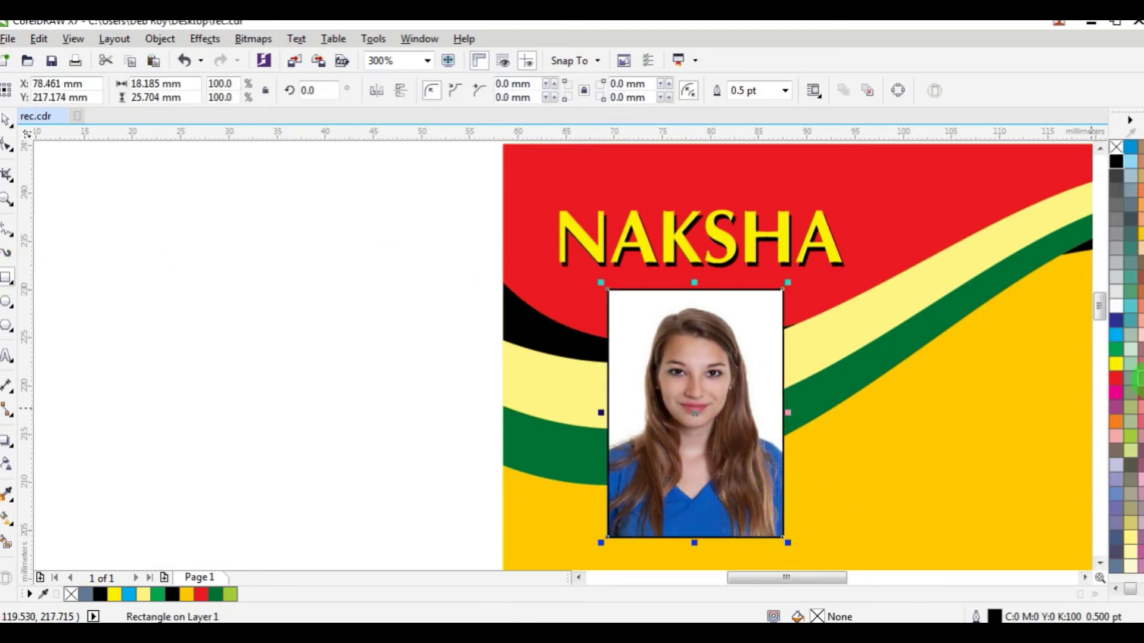
# Step: Give the photo frame a red outline with a 1.5 pt width
pyautogui.rightClick(1119, 377)
pyautogui.press('F12')
pyautogui.write('2')
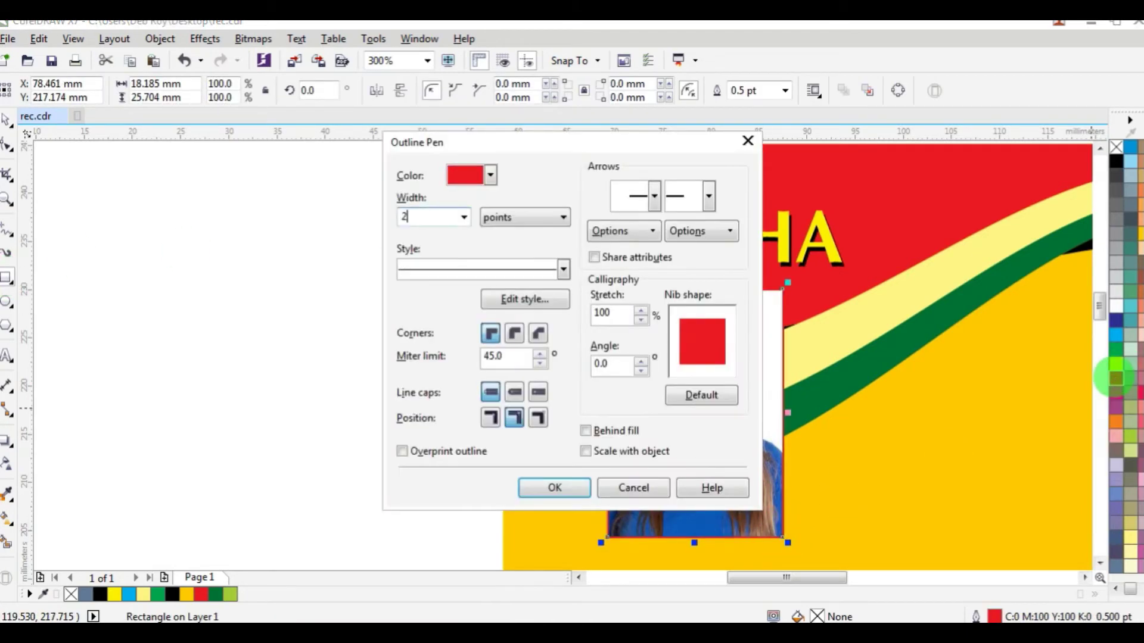
pyautogui.press('Return')
pyautogui.press('F12')
pyautogui.write('1')
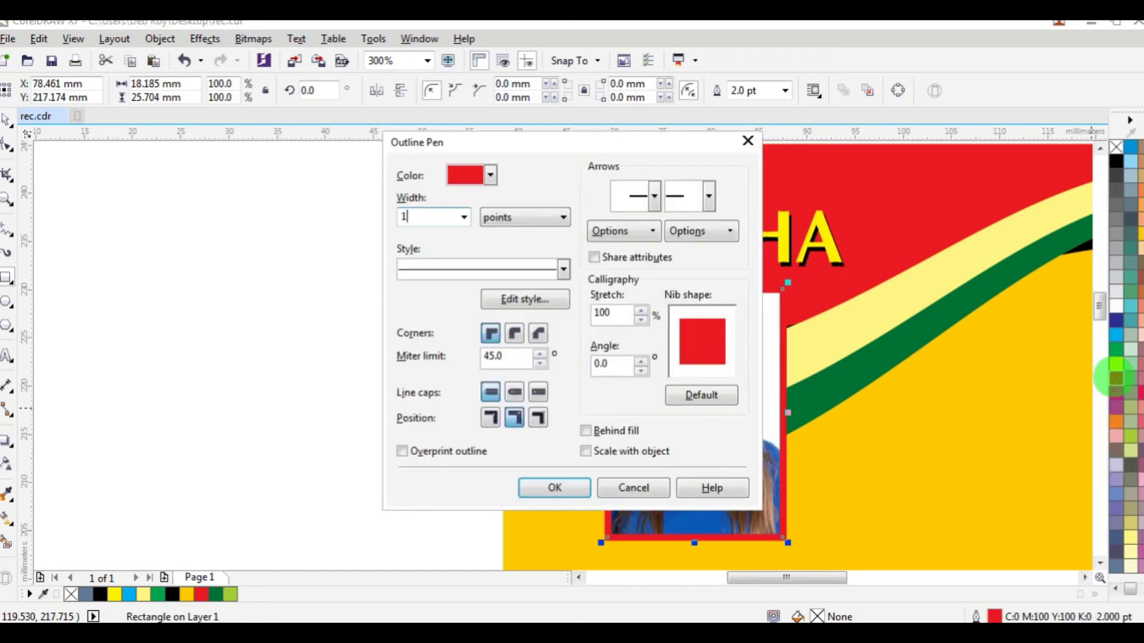
pyautogui.write('.5')
pyautogui.press('Return')
pyautogui.scroll(-3, 881, 270)
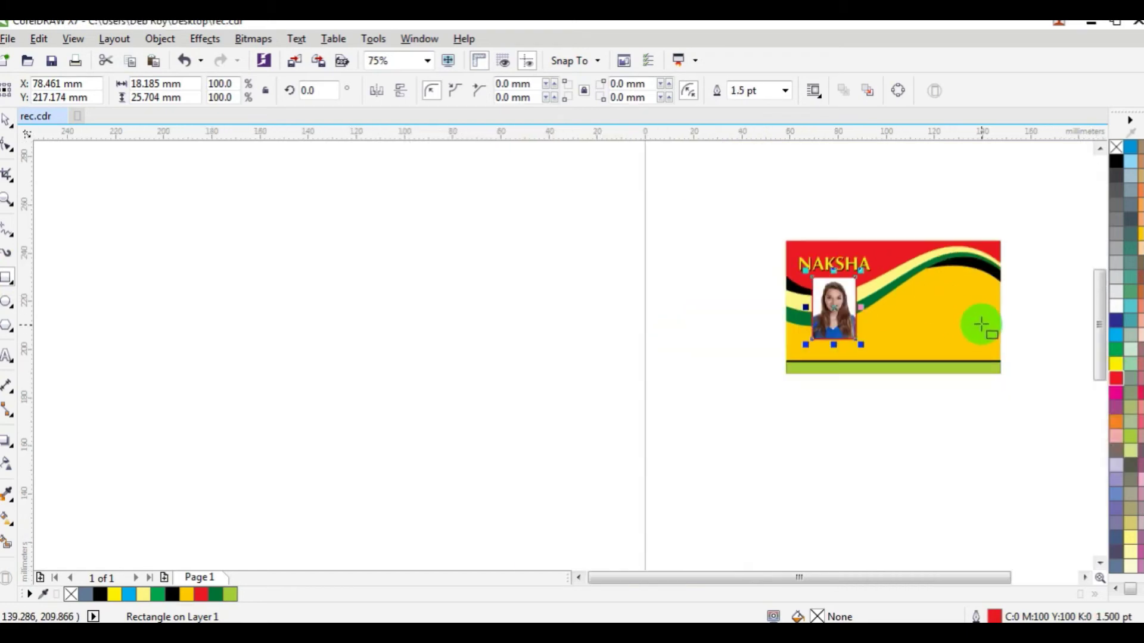
pyautogui.scroll(2, 1007, 310)
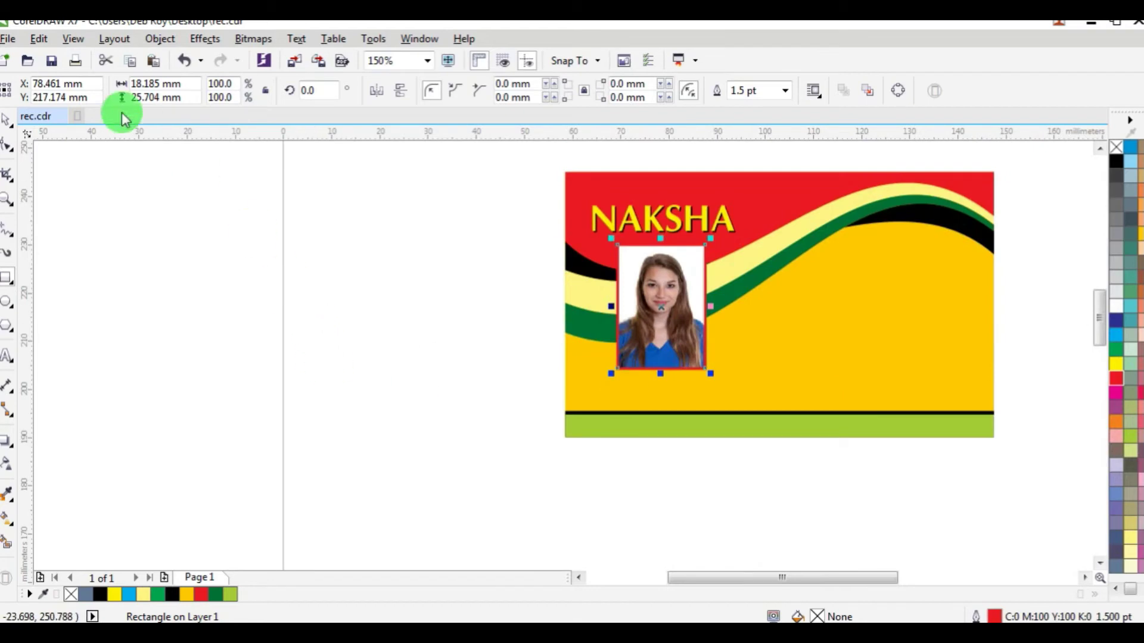
# Step: Nudge the photo left to align it inside its red frame
pyautogui.click(470, 283)
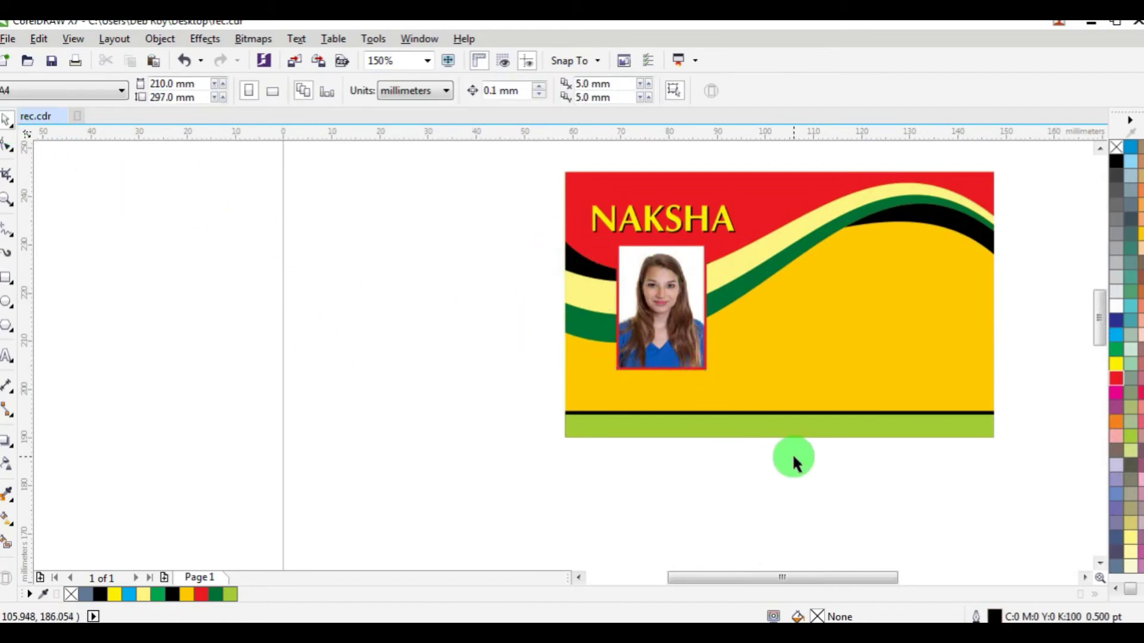
pyautogui.moveTo(761, 473); pyautogui.dragTo(567, 244)
pyautogui.press('c')
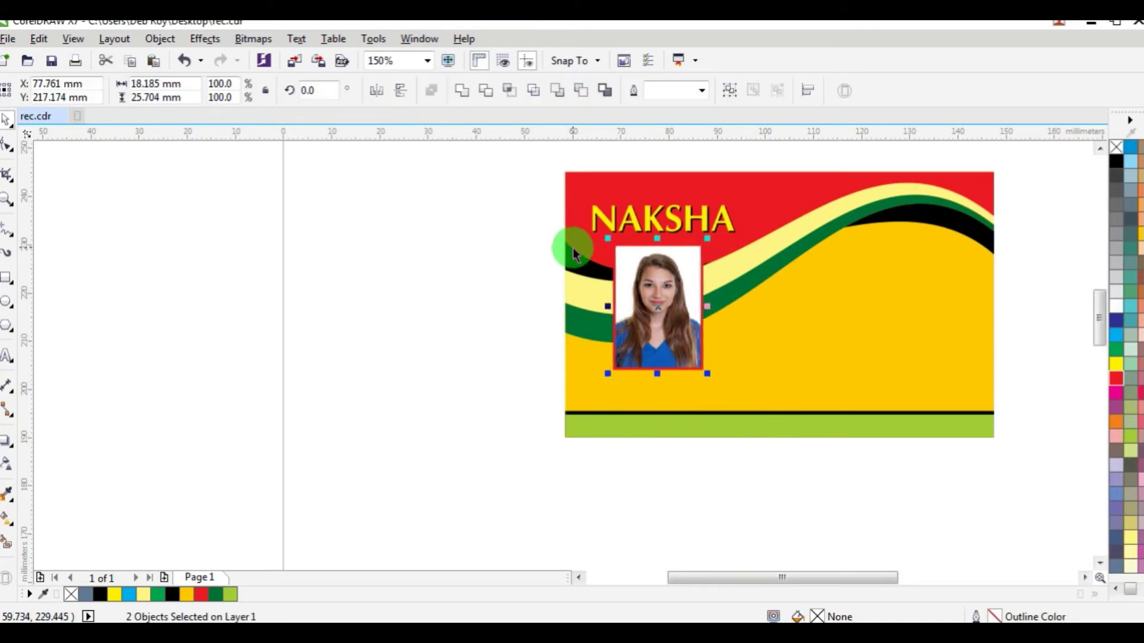
pyautogui.press('e')
pyautogui.click(314, 258)
pyautogui.moveTo(501, 162); pyautogui.dragTo(759, 249)
pyautogui.click(397, 286)
pyautogui.scroll(1, 692, 370)
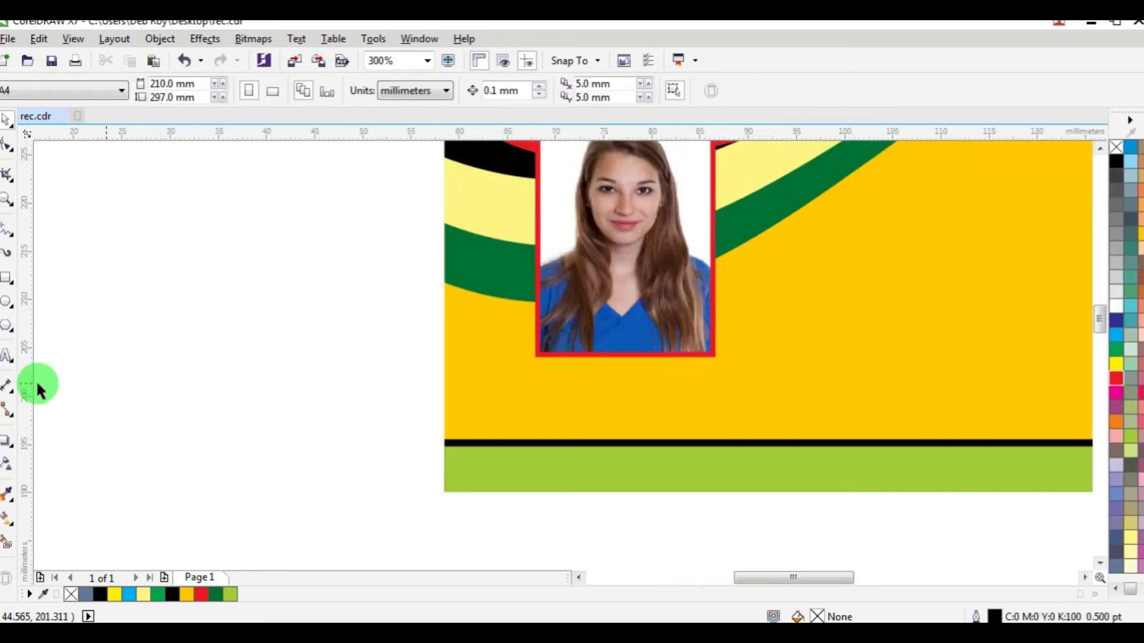
pyautogui.click(13, 358)
pyautogui.click(530, 386)
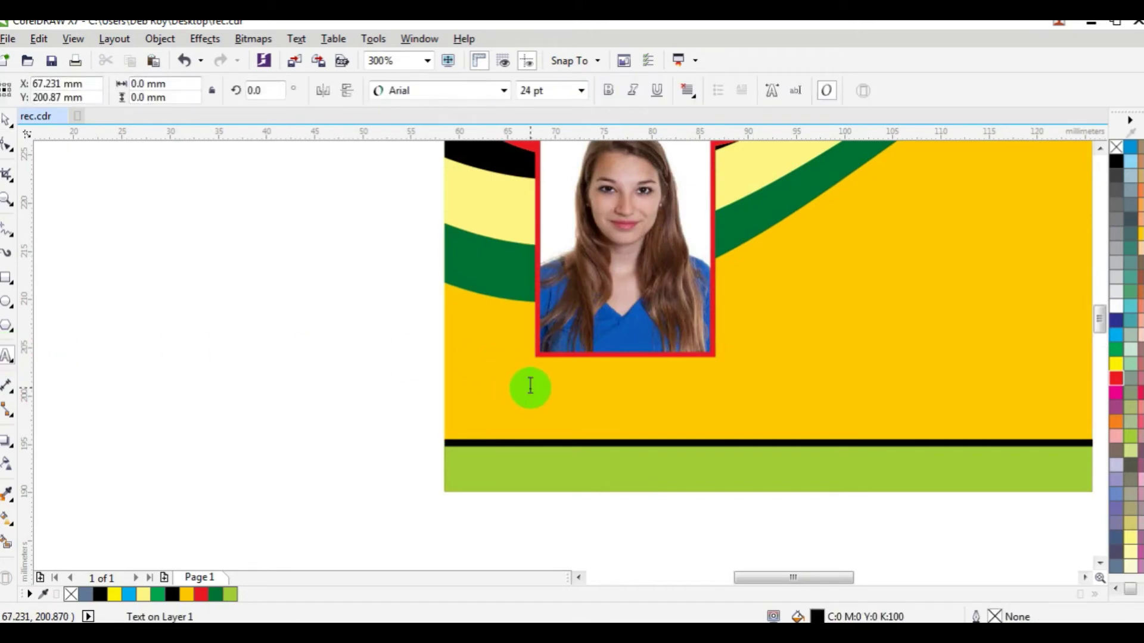
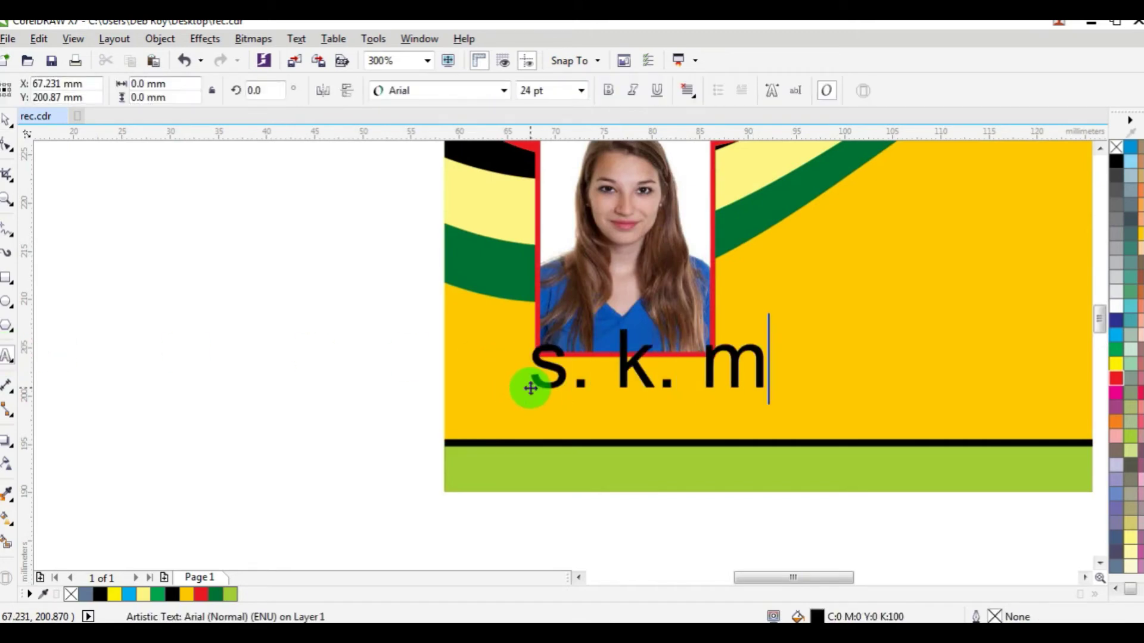
pyautogui.hotkey('ctrl', 'a')
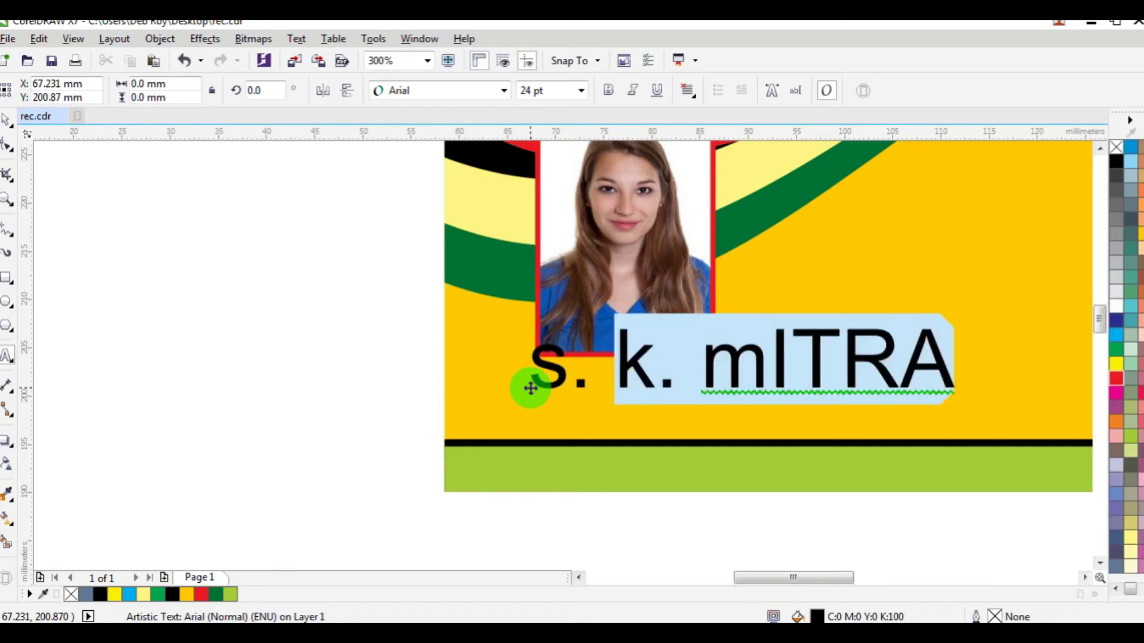
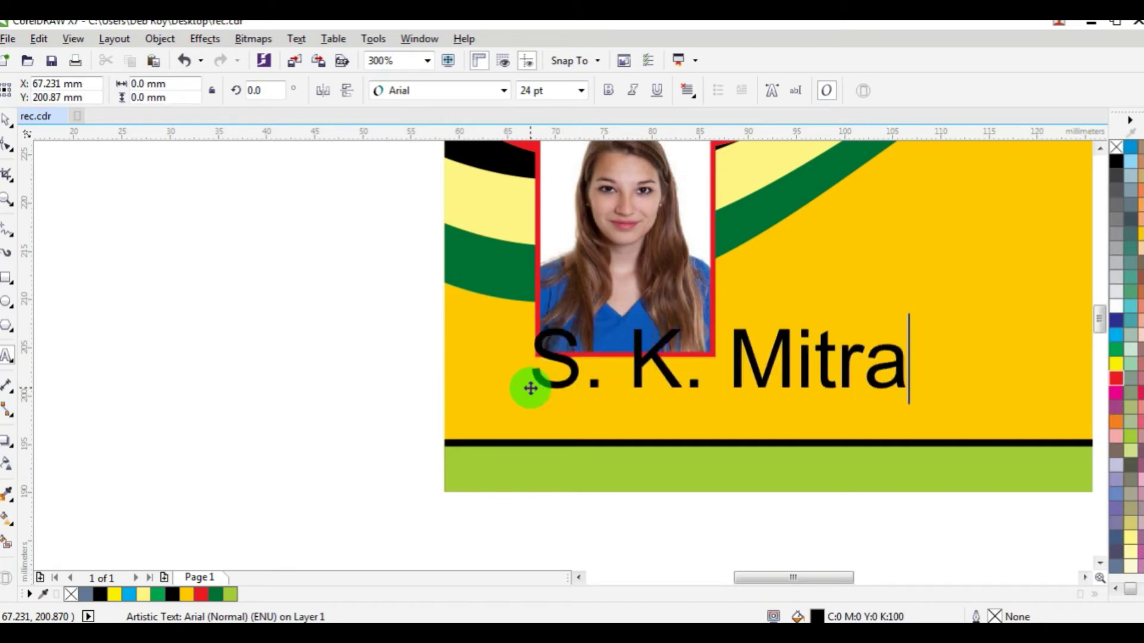
pyautogui.hotkey('ctrl', 'a')
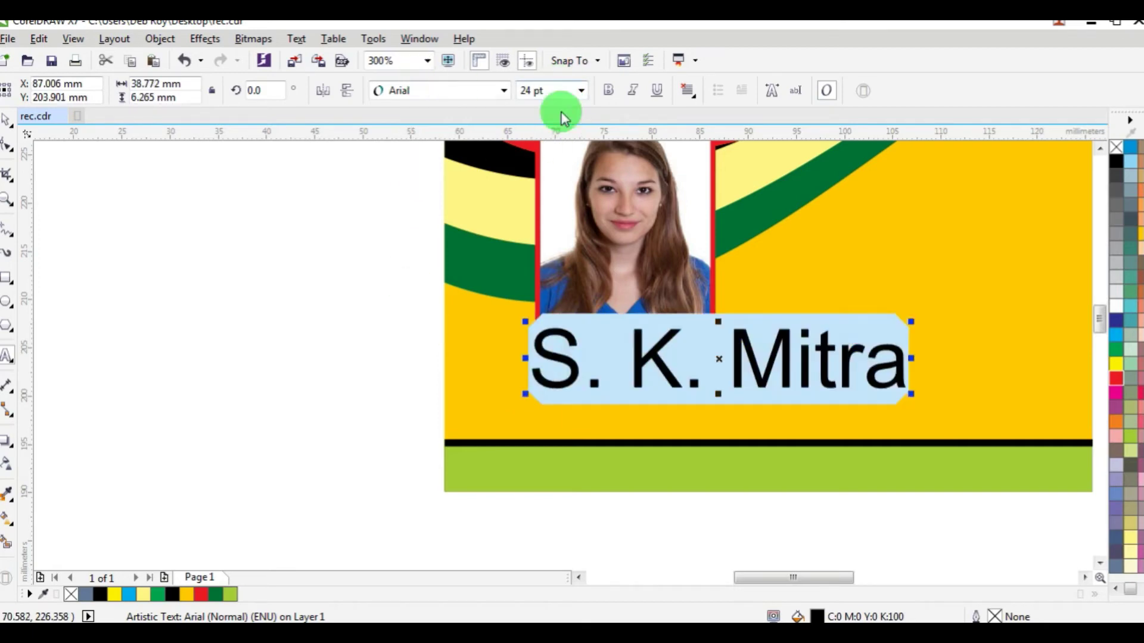
# Step: Set the name to 13 pt and make it bold
pyautogui.click(562, 90)
pyautogui.write('13')
pyautogui.press('Return')
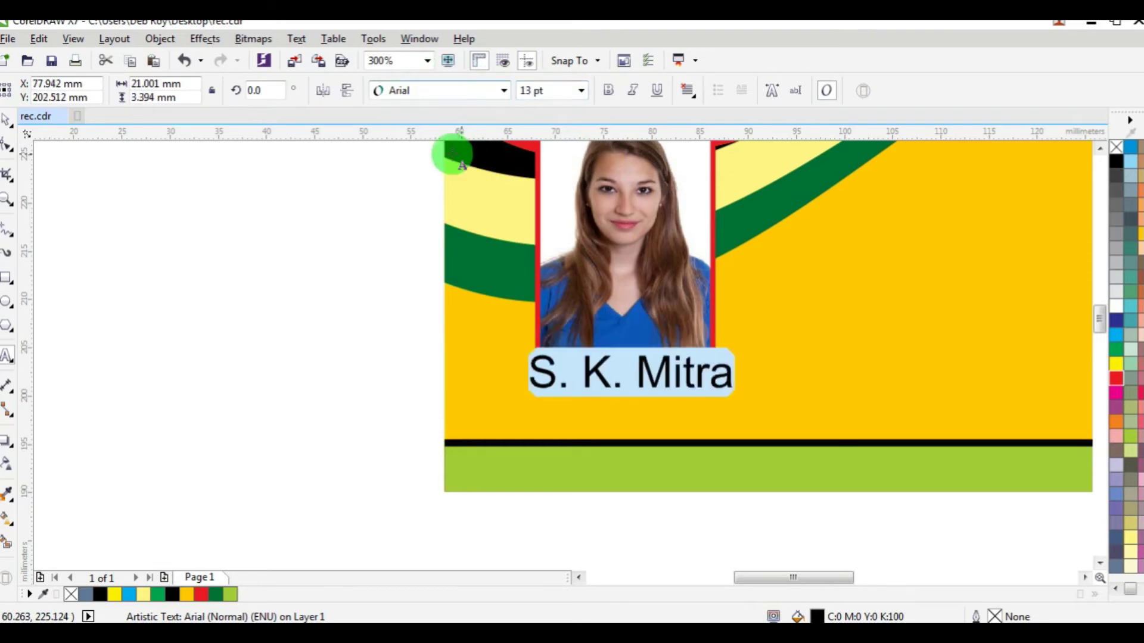
pyautogui.click(8, 122)
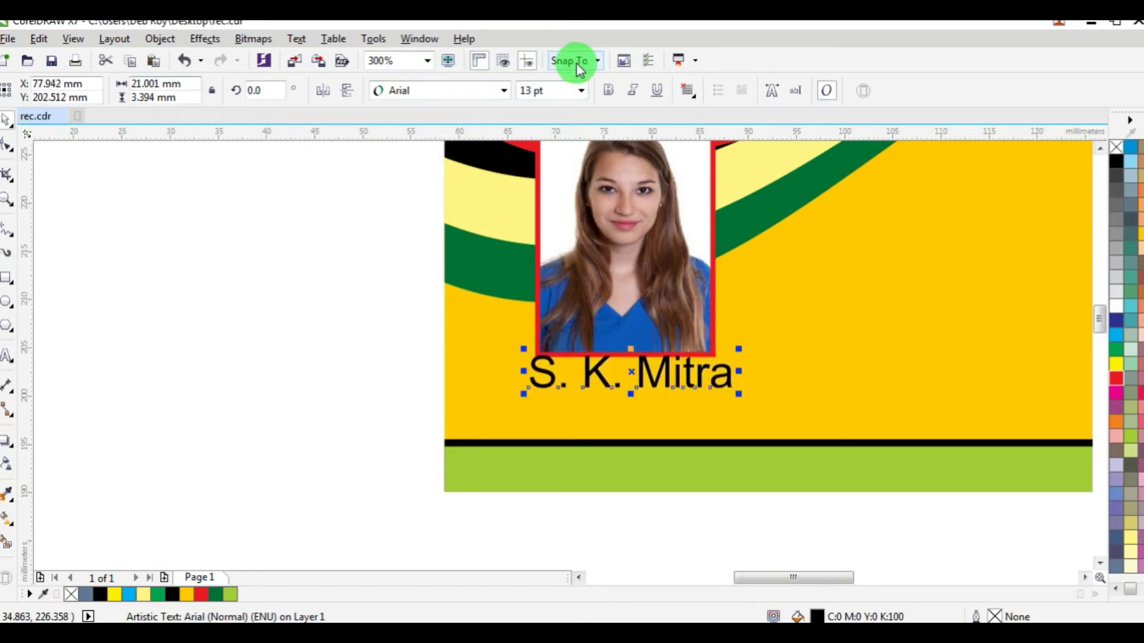
pyautogui.click(608, 91)
# Step: Position the name just below the photo and narrow it slightly
pyautogui.moveTo(660, 373); pyautogui.dragTo(663, 390)
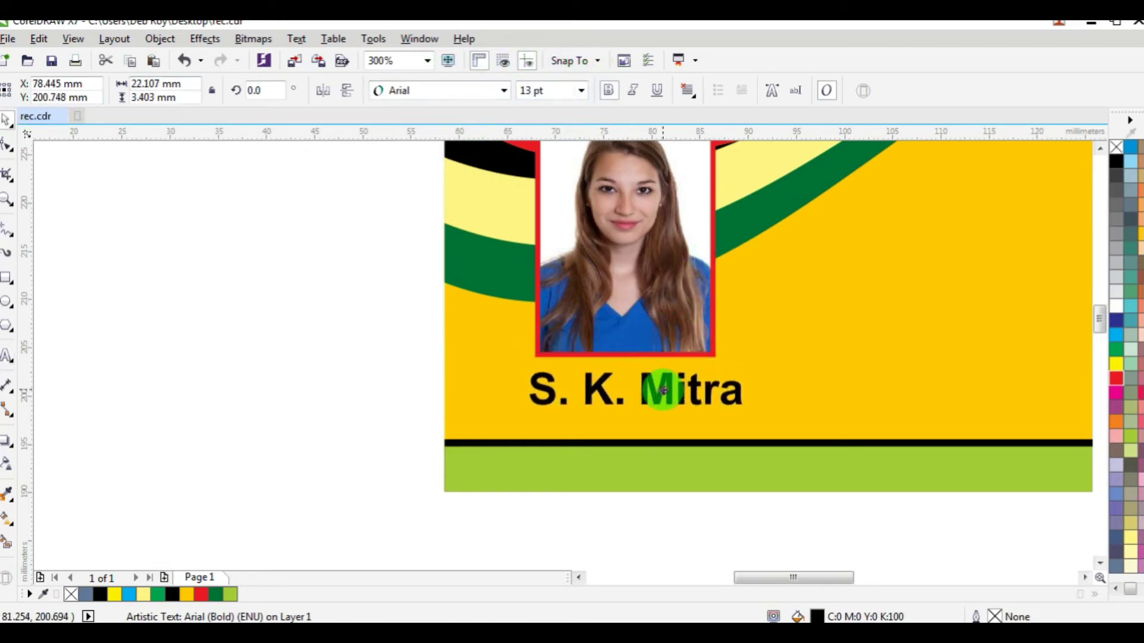
pyautogui.click(752, 396)
pyautogui.moveTo(744, 390); pyautogui.dragTo(678, 397)
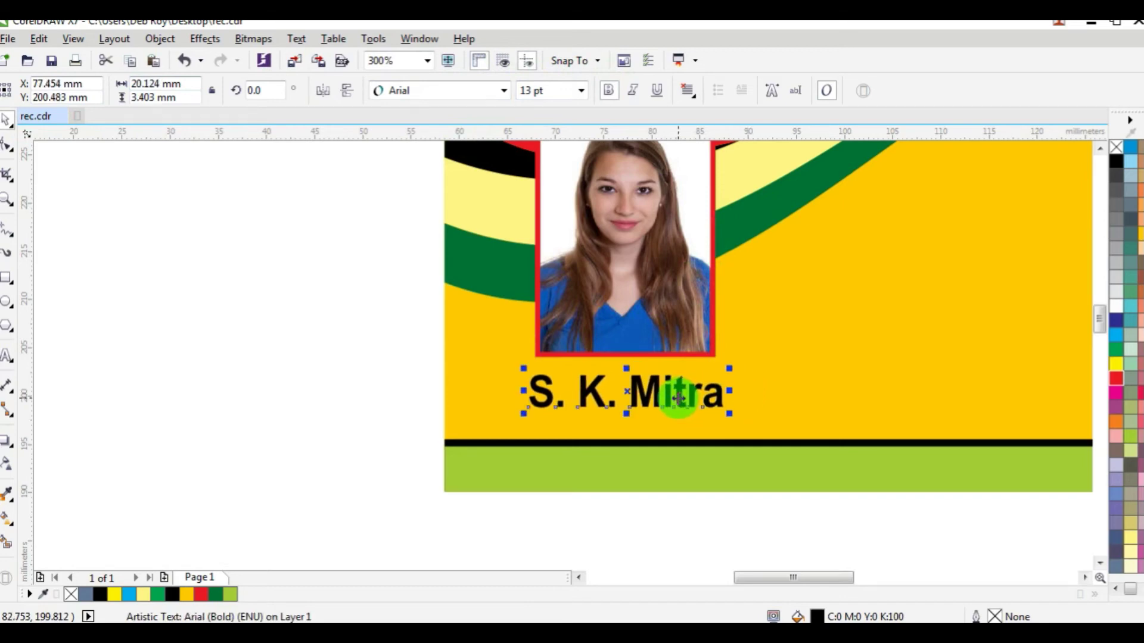
pyautogui.scroll(-1, 677, 397)
pyautogui.click(511, 370)
pyautogui.scroll(-1, 969, 327)
pyautogui.scroll(1, 969, 323)
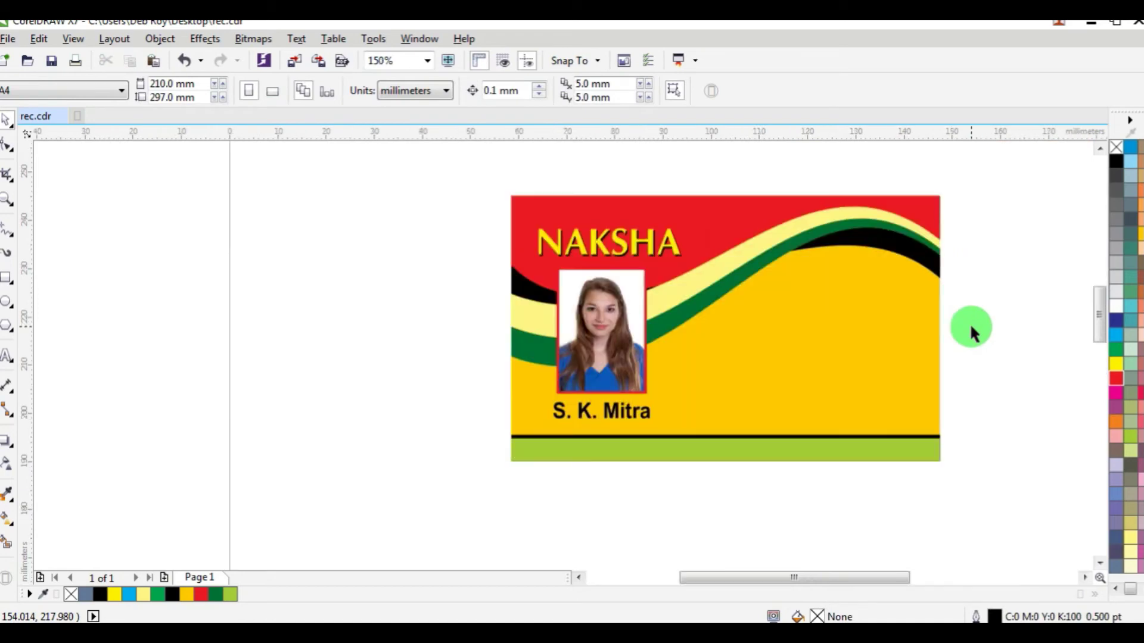
# Step: Start a text object right of the photo and select its font size field for the details
pyautogui.click(7, 355)
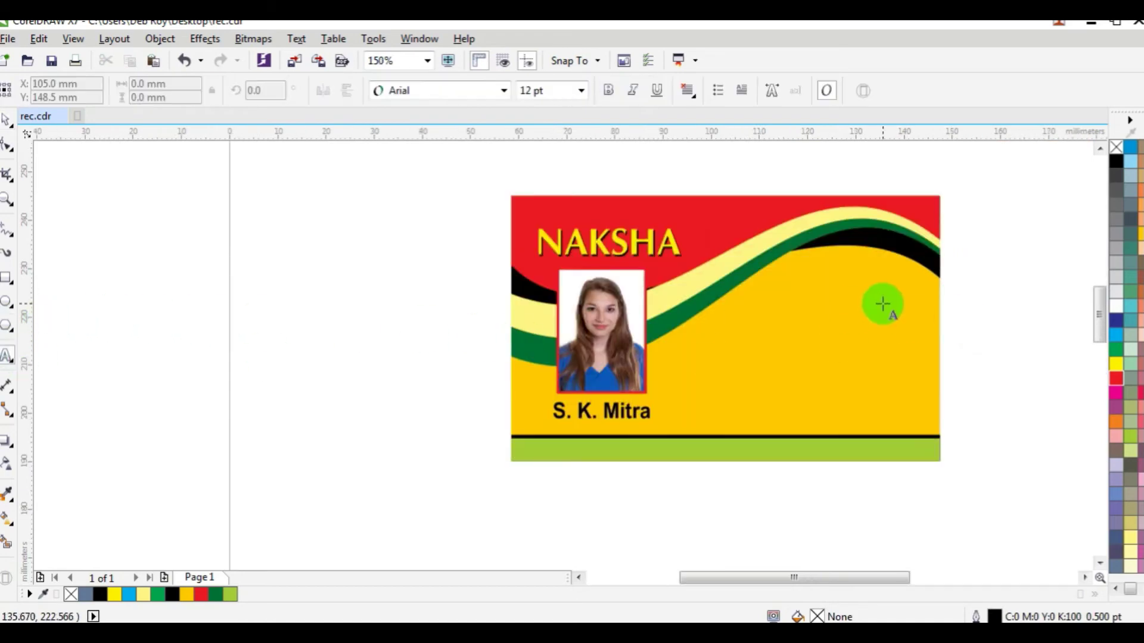
pyautogui.scroll(1, 933, 286)
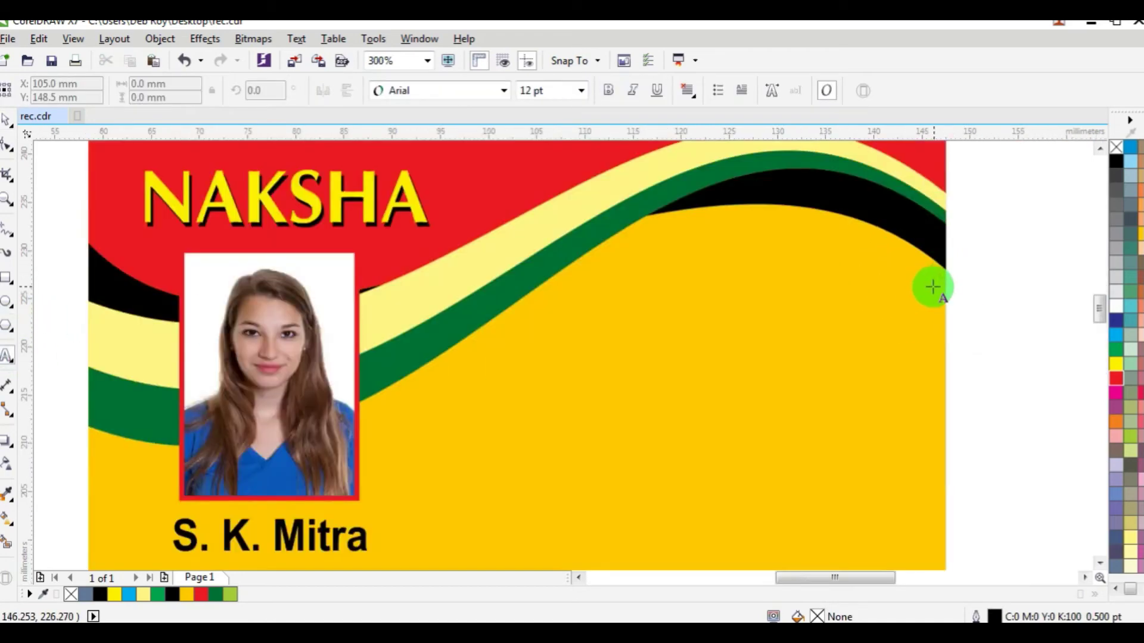
pyautogui.click(480, 382)
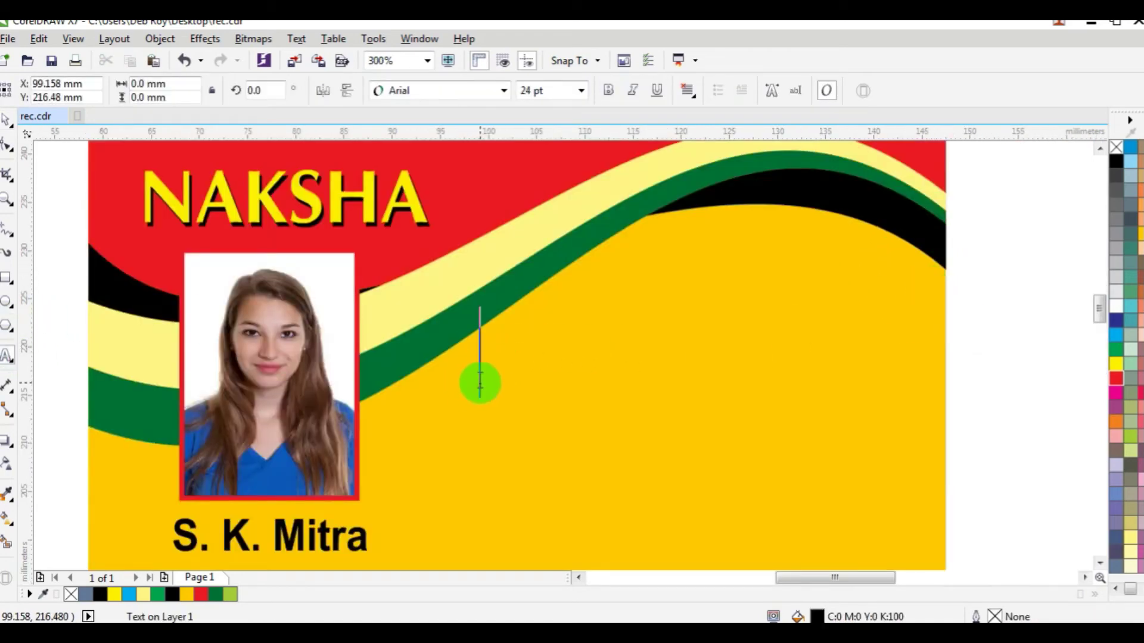
pyautogui.click(554, 90)
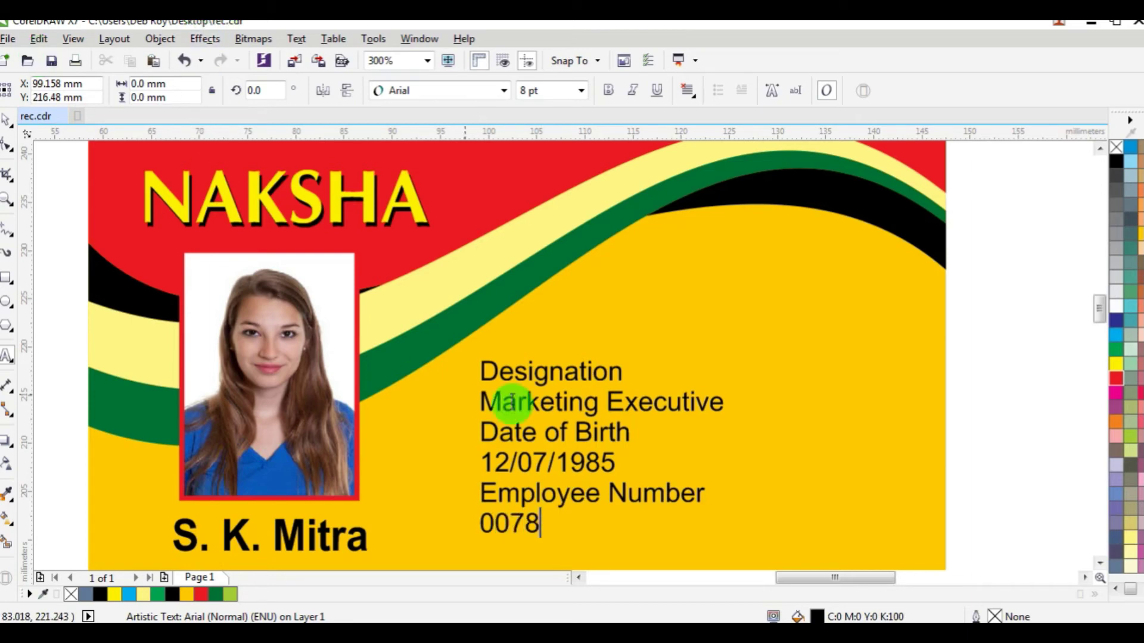
# Step: Make the Marketing Executive line bold at 11 pt
pyautogui.click(504, 422)
pyautogui.moveTo(487, 403); pyautogui.dragTo(739, 403)
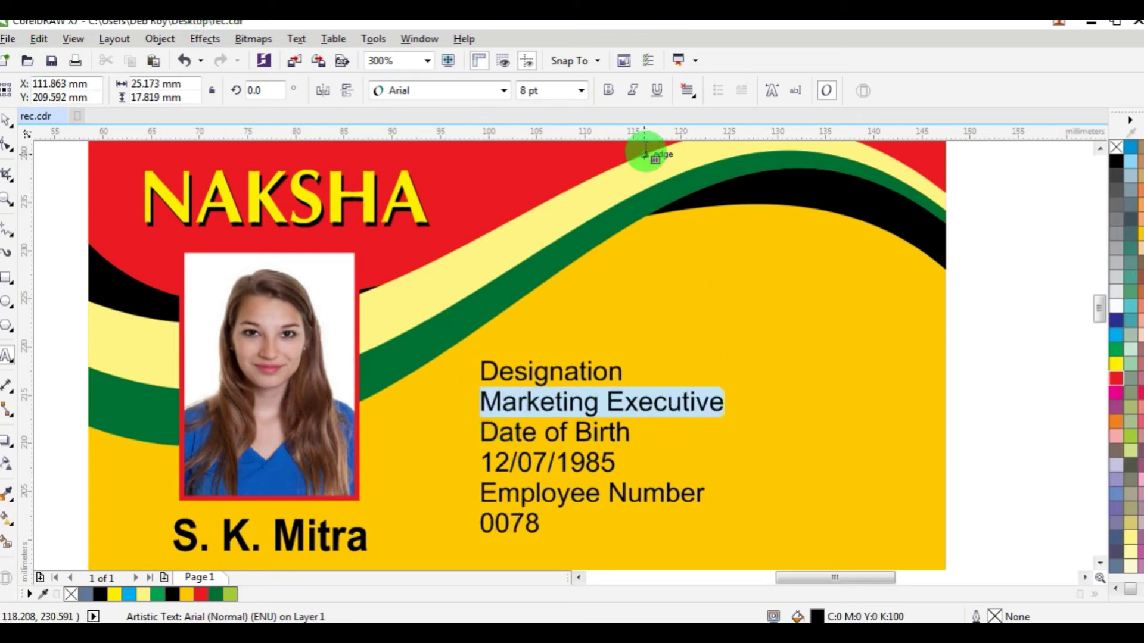
pyautogui.click(612, 91)
pyautogui.write('13')
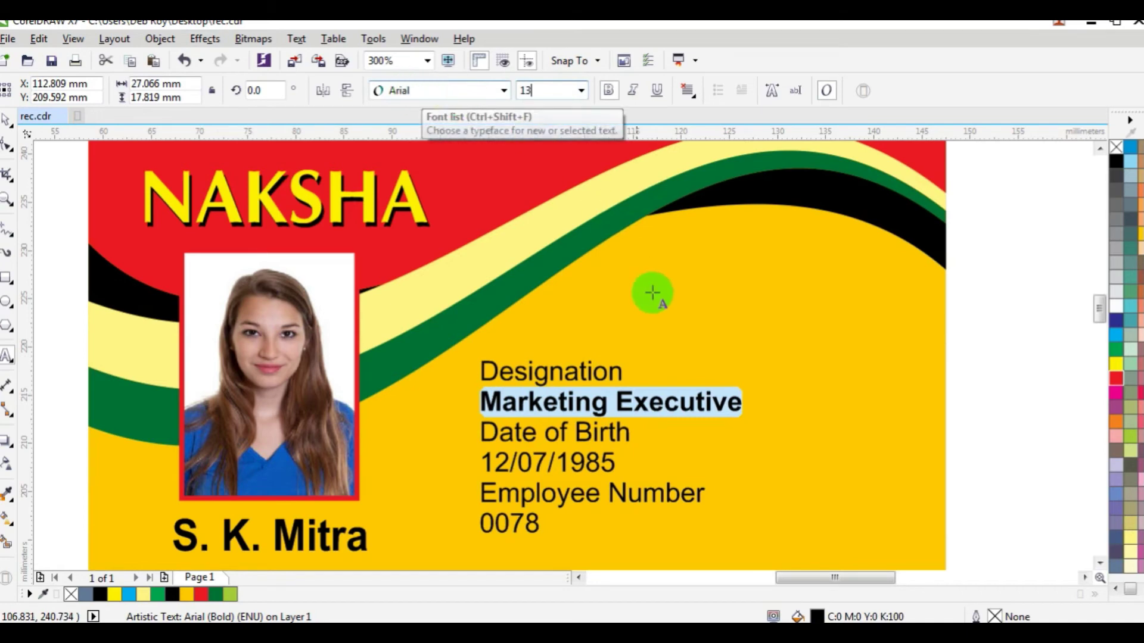
pyautogui.press('Return')
pyautogui.click(539, 91)
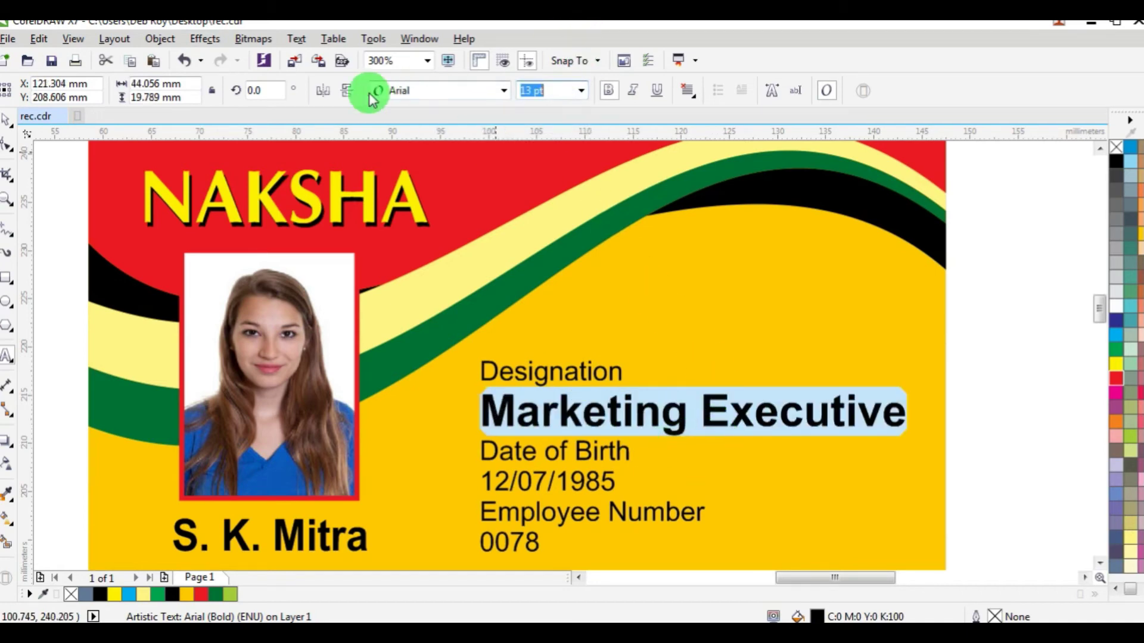
pyautogui.write('11')
pyautogui.press('Return')
pyautogui.moveTo(487, 475); pyautogui.dragTo(620, 474)
pyautogui.click(609, 90)
pyautogui.click(565, 91)
pyautogui.write('11')
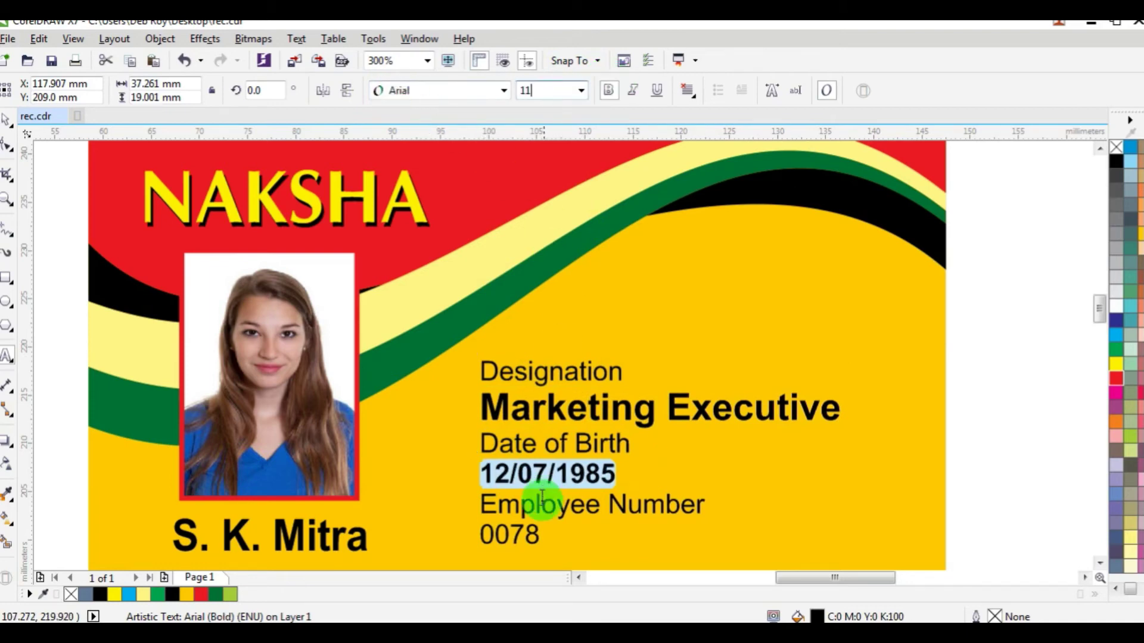
pyautogui.press('Return')
pyautogui.moveTo(481, 546); pyautogui.dragTo(554, 543)
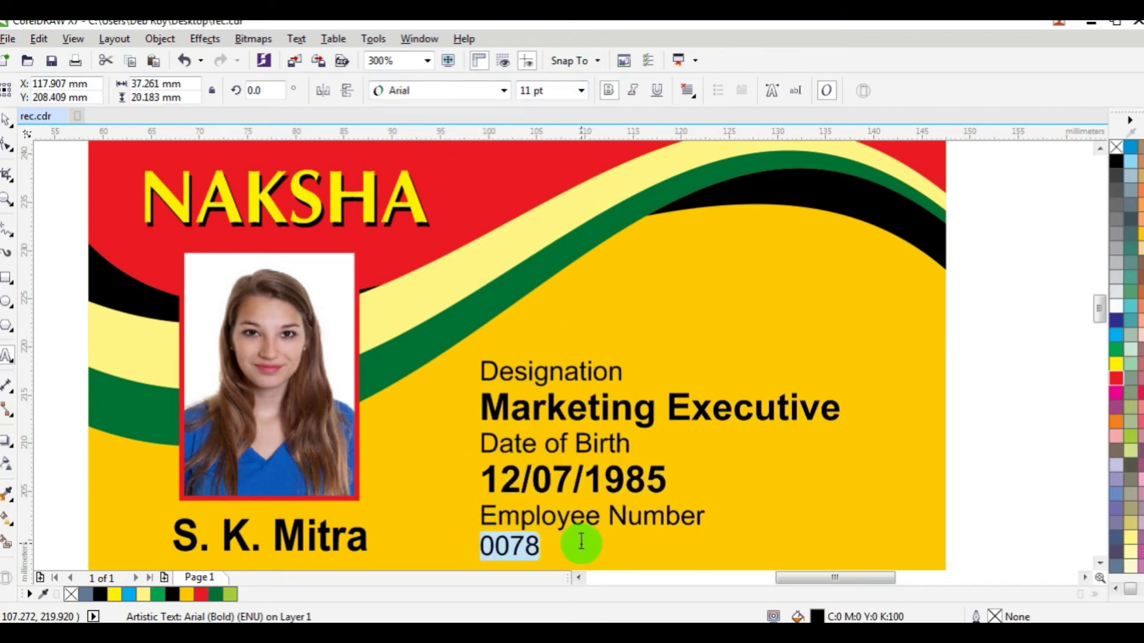
pyautogui.click(608, 91)
pyautogui.click(548, 91)
pyautogui.write('11')
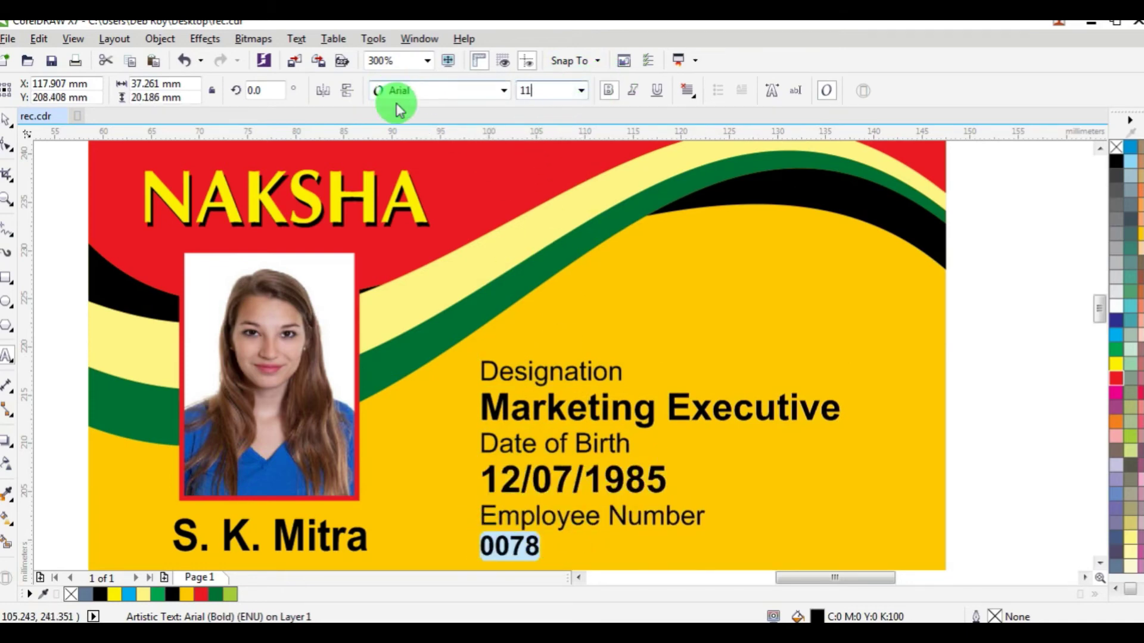
pyautogui.press('Return')
# Step: Nudge the details block slightly up-left and place a NAKSHA copy on the card's right
pyautogui.press('F3')
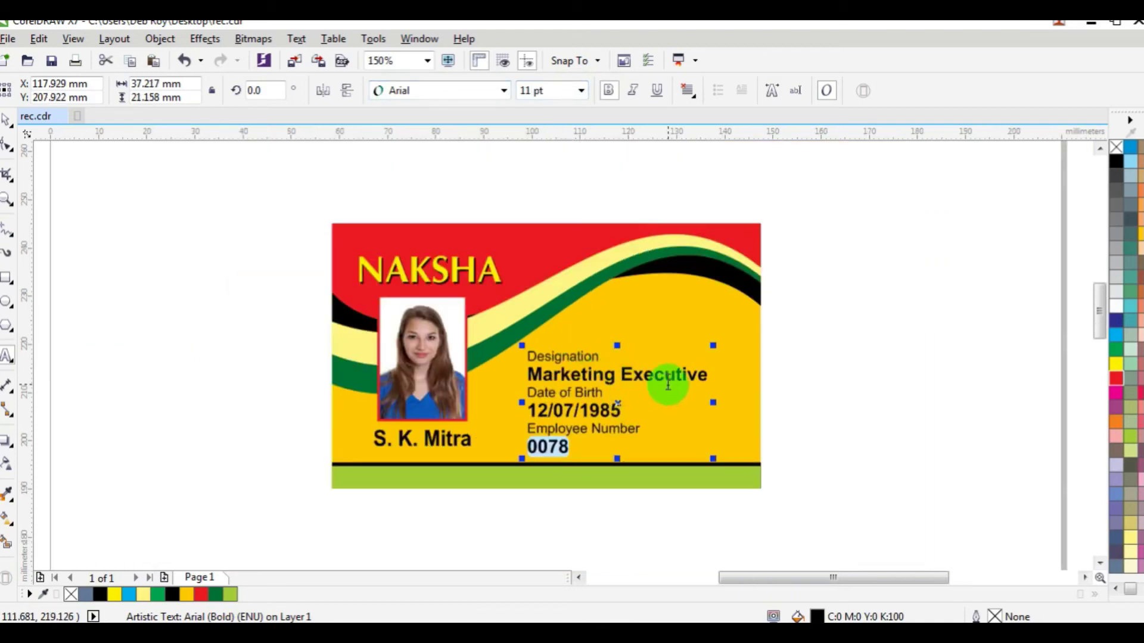
pyautogui.click(7, 123)
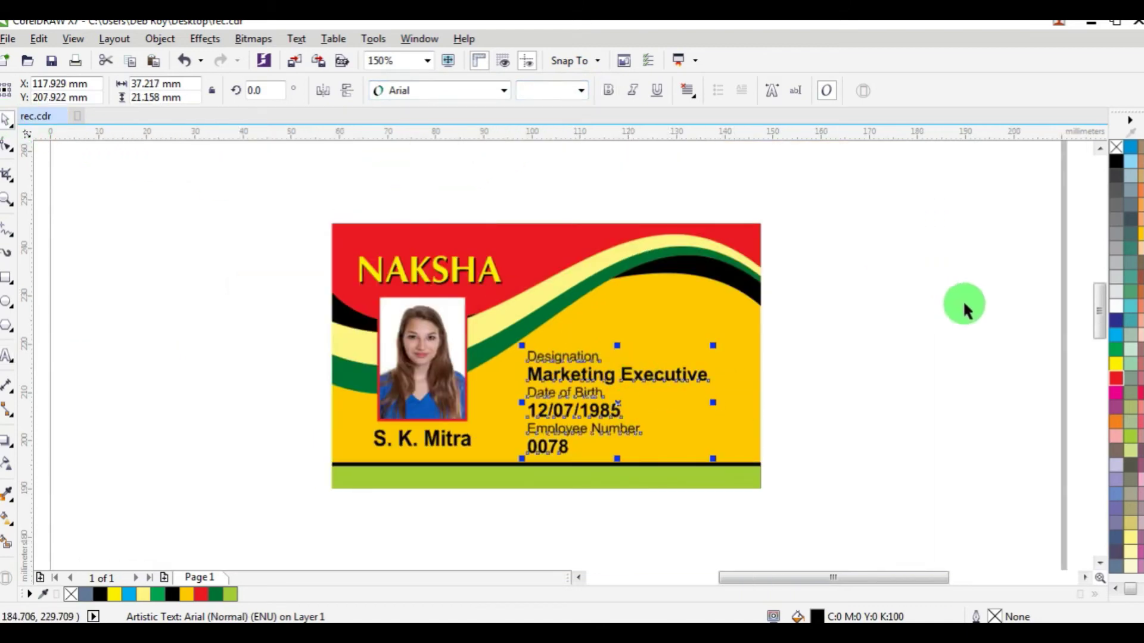
pyautogui.click(959, 304)
pyautogui.click(596, 382)
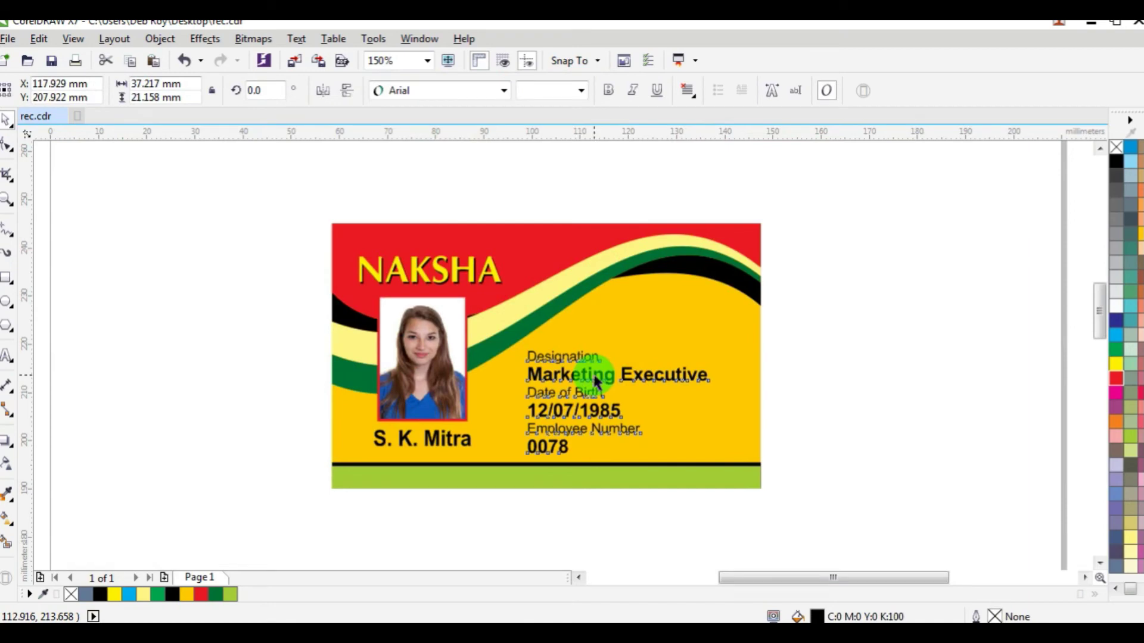
pyautogui.moveTo(596, 381); pyautogui.dragTo(591, 370)
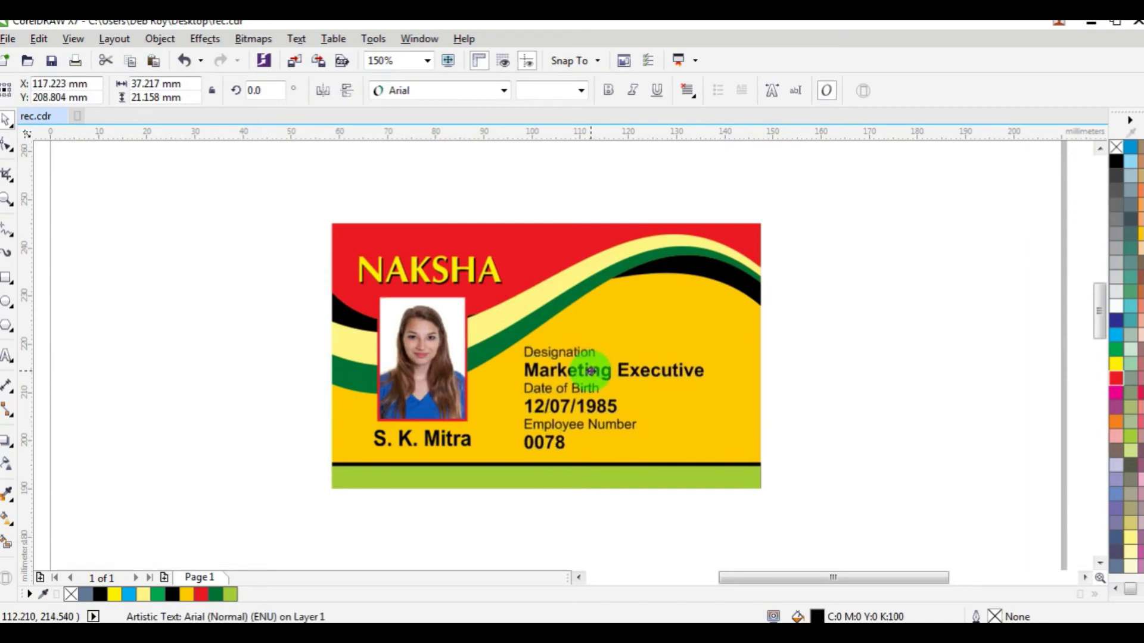
pyautogui.click(945, 298)
pyautogui.moveTo(500, 270); pyautogui.dragTo(732, 317)
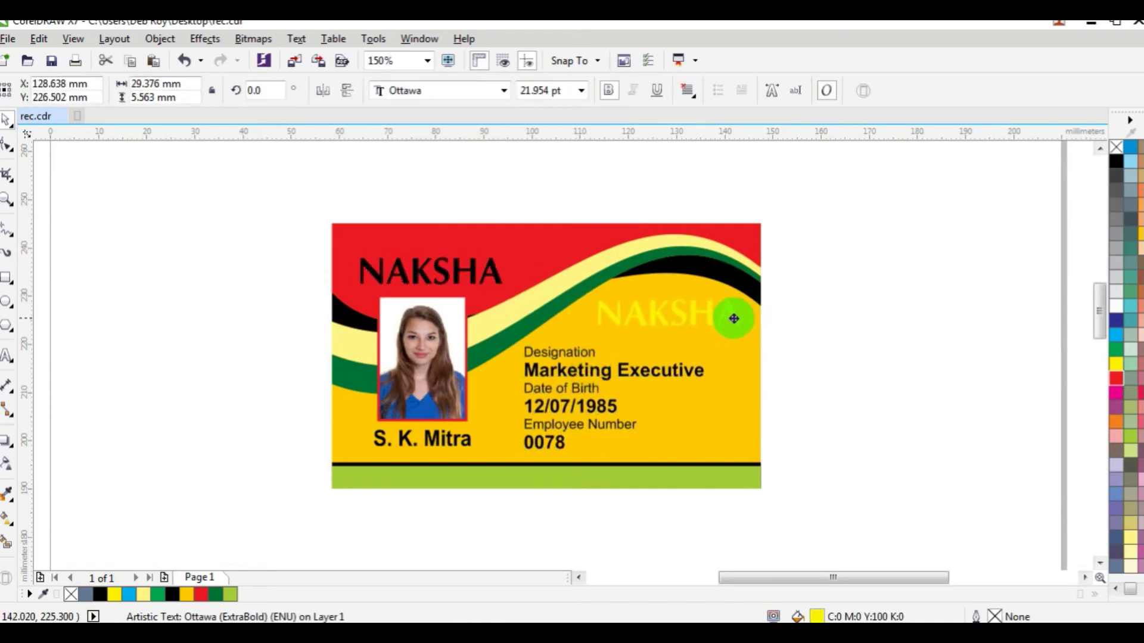
# Step: Trim the NAKSHA copy down to just the N, then enlarge it and move it right and down
pyautogui.click(7, 358)
pyautogui.moveTo(620, 308); pyautogui.dragTo(835, 316)
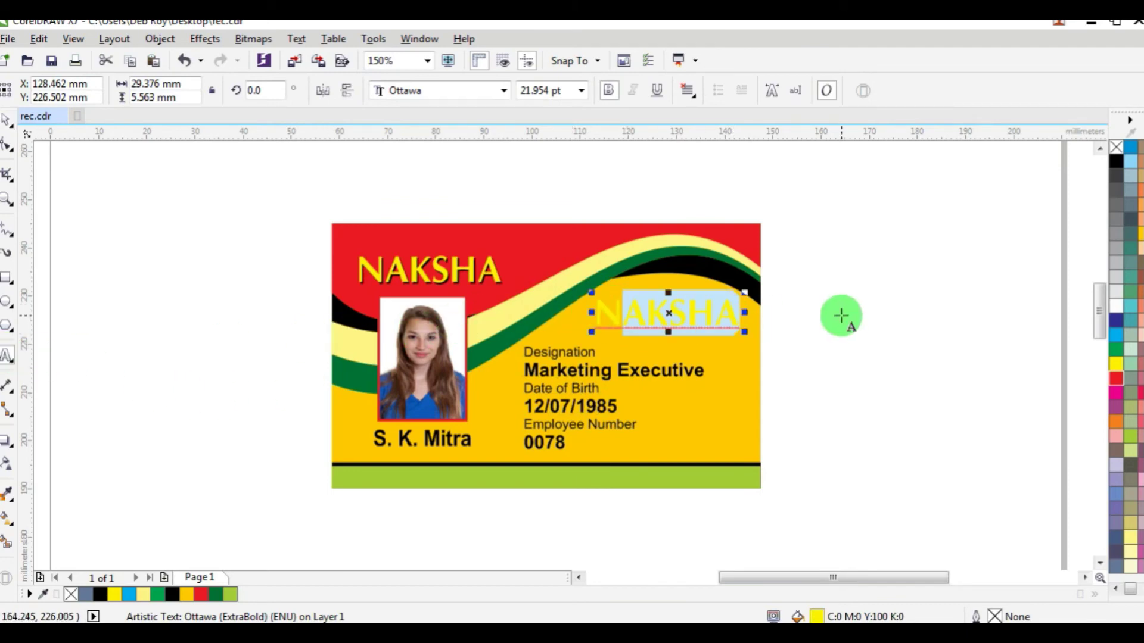
pyautogui.press('Delete')
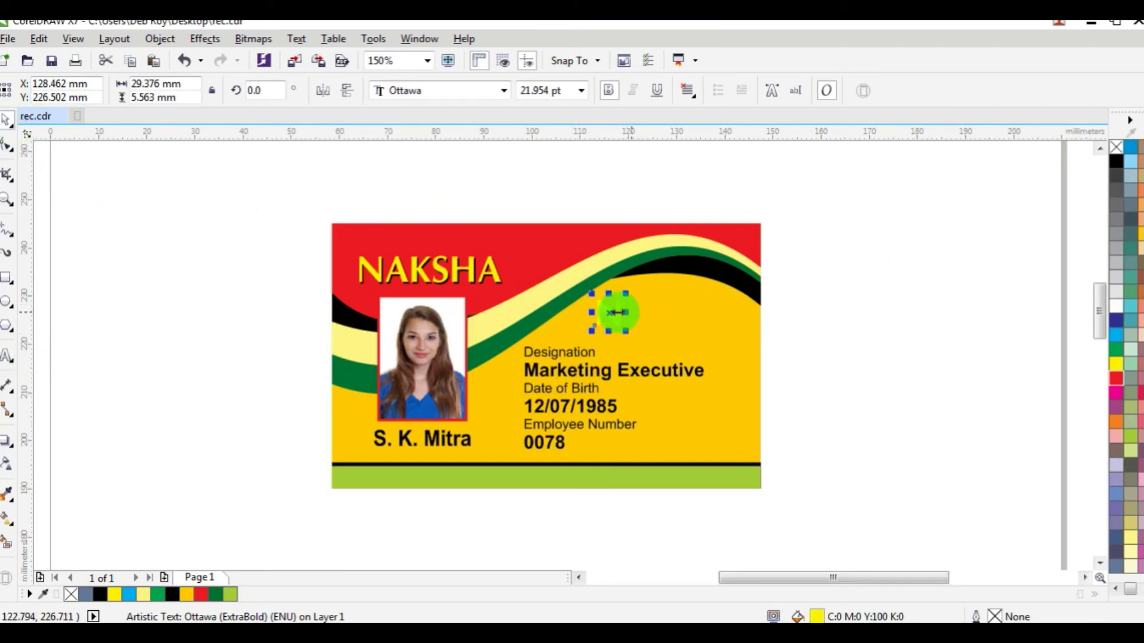
pyautogui.scroll(4, 617, 312)
pyautogui.moveTo(627, 370); pyautogui.dragTo(646, 385)
pyautogui.moveTo(631, 344); pyautogui.dragTo(665, 339)
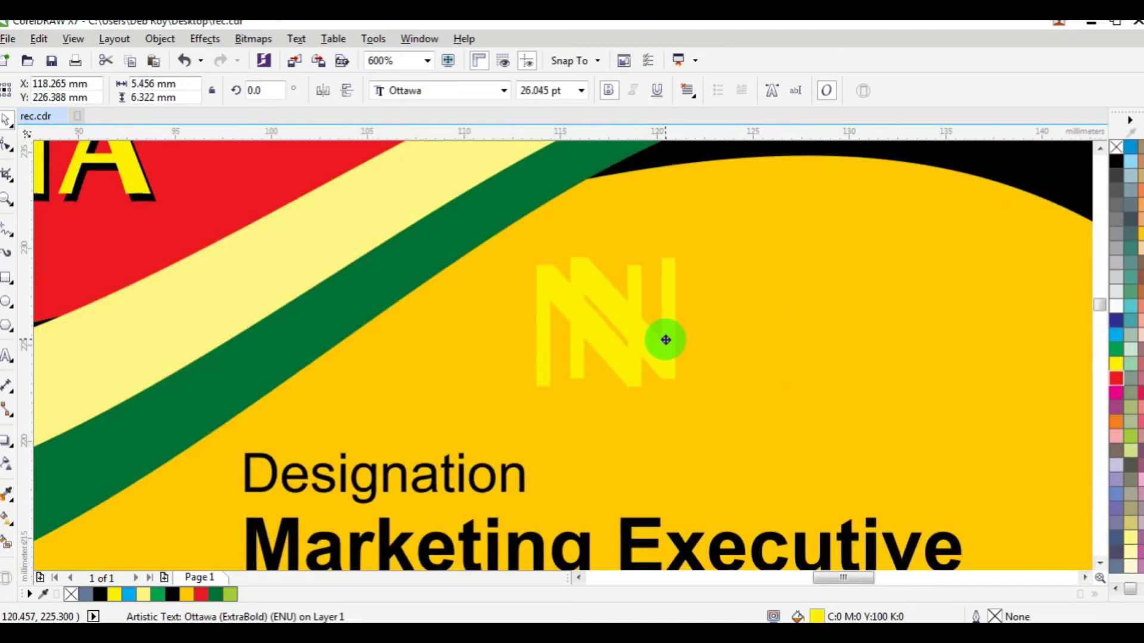
pyautogui.scroll(-2, 665, 339)
# Step: Remove bold from the N, move it further right and scale it up
pyautogui.moveTo(981, 245); pyautogui.dragTo(631, 384)
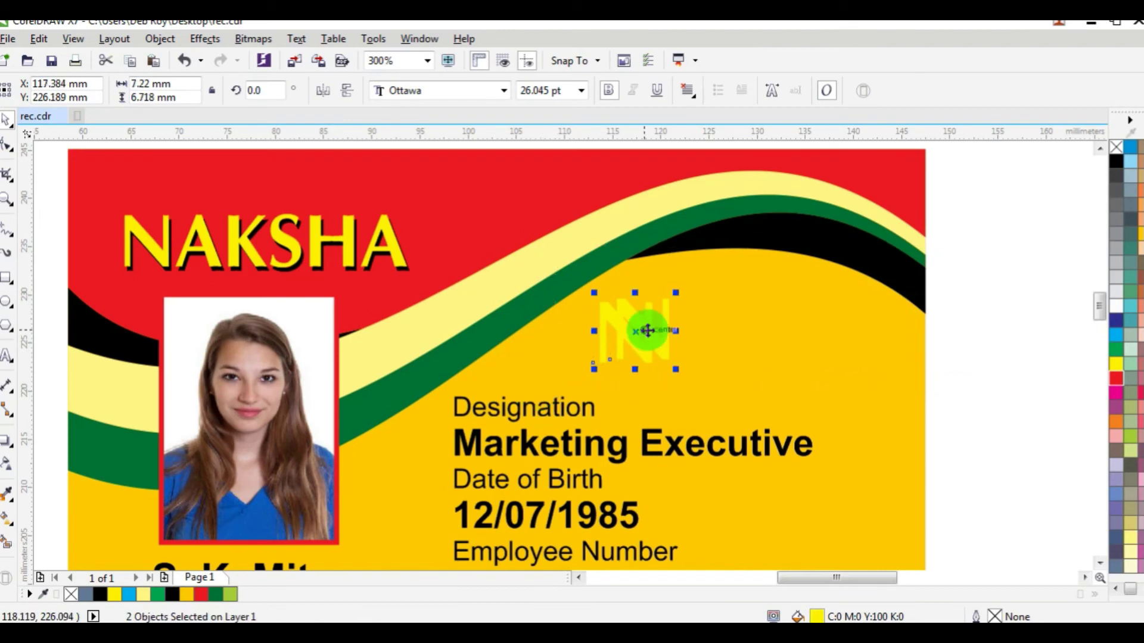
pyautogui.click(778, 311)
pyautogui.moveTo(969, 247); pyautogui.dragTo(471, 387)
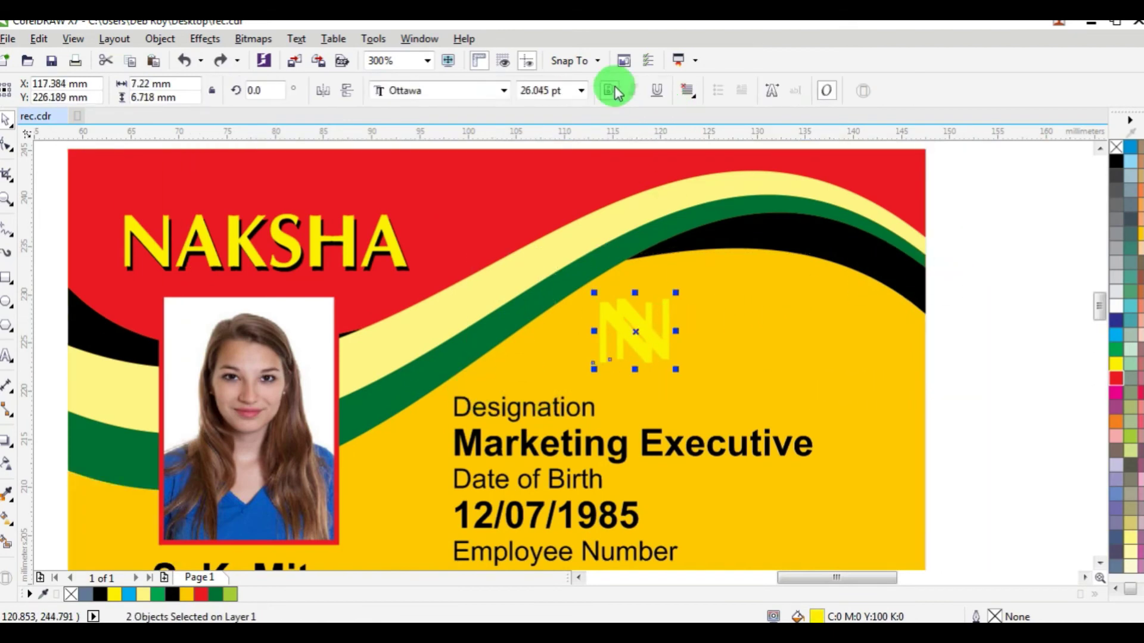
pyautogui.click(608, 90)
pyautogui.moveTo(665, 317); pyautogui.dragTo(805, 295)
pyautogui.moveTo(817, 349); pyautogui.dragTo(837, 369)
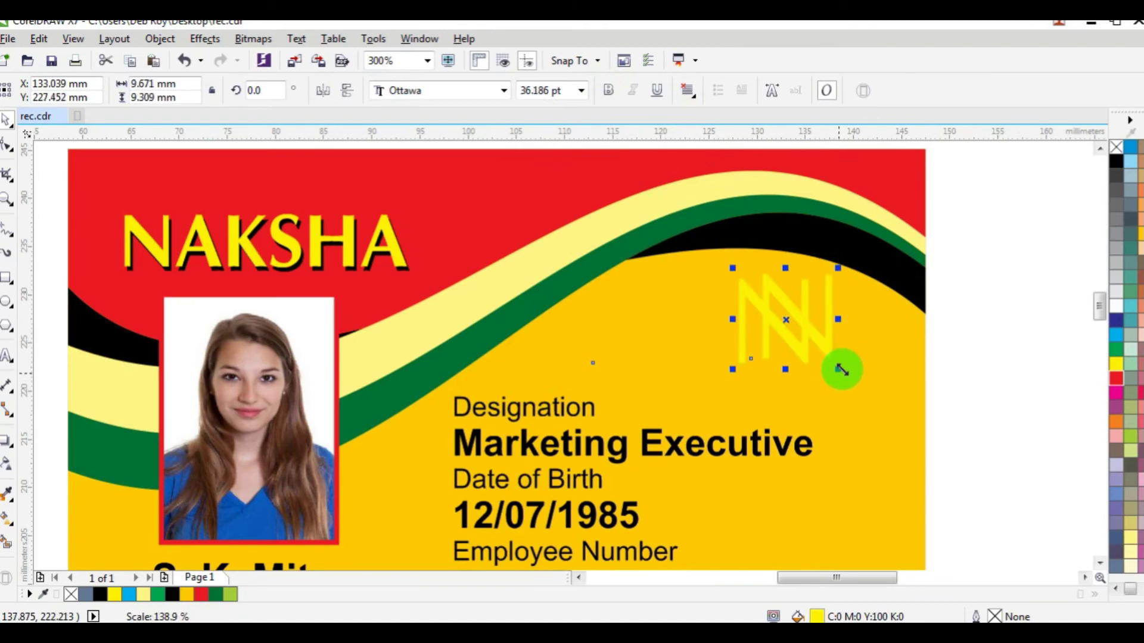
# Step: Fill the N logo grass green and make it slightly shorter
pyautogui.click(1130, 438)
pyautogui.click(1132, 256)
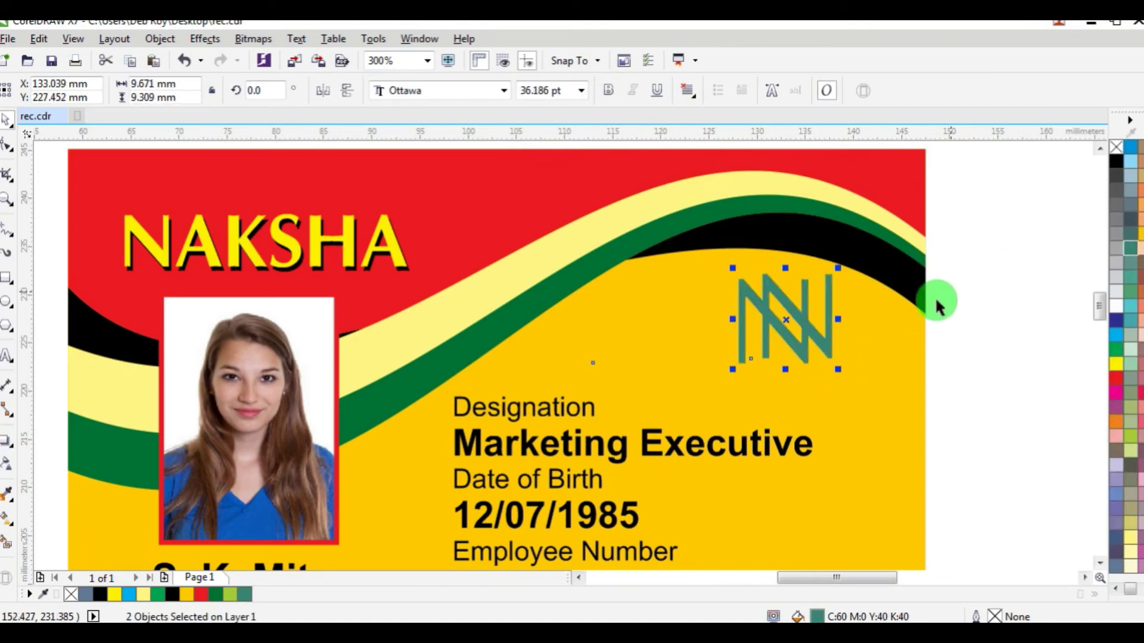
pyautogui.moveTo(787, 370); pyautogui.dragTo(787, 364)
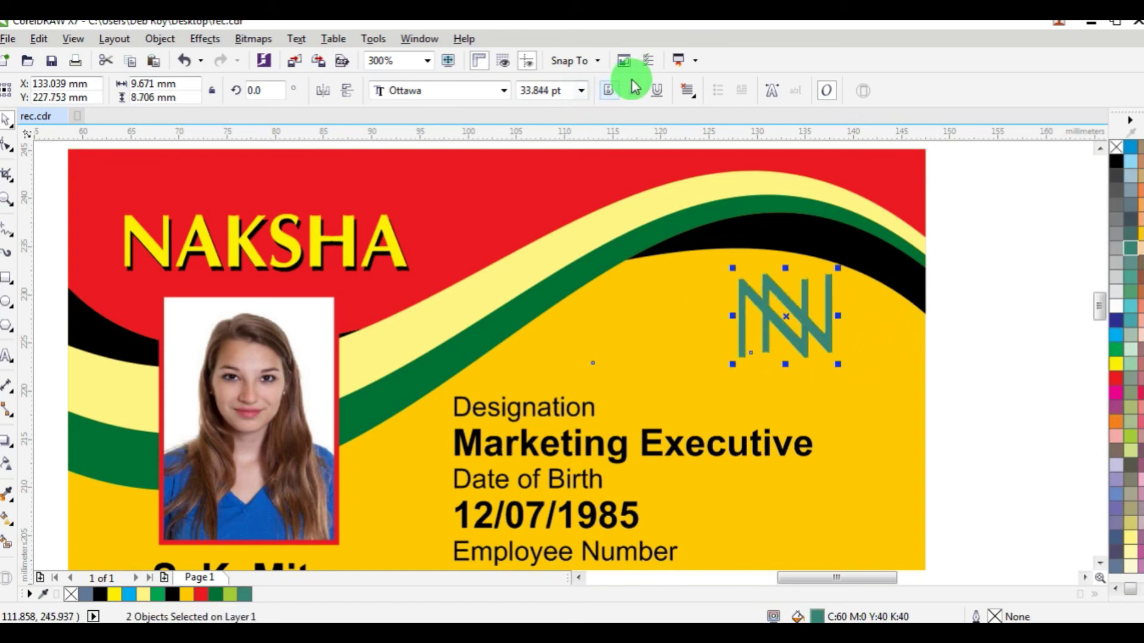
pyautogui.click(959, 260)
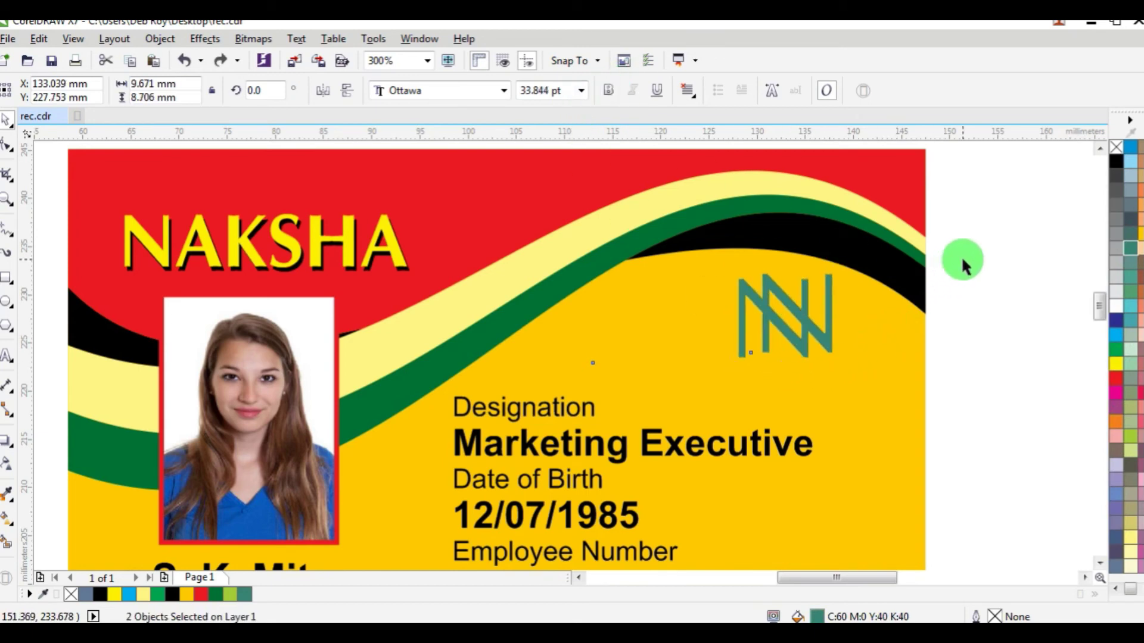
pyautogui.scroll(-4, 962, 266)
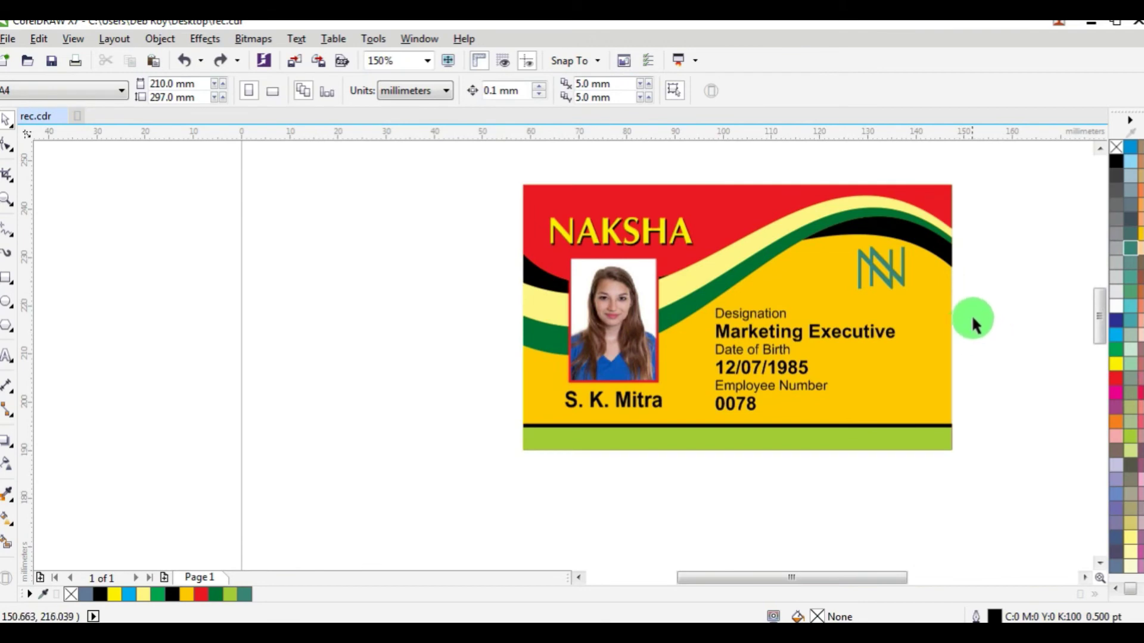
# Step: Copy the letters 'ber' from Number and test-paste them after 0078, then undo
pyautogui.moveTo(986, 300); pyautogui.dragTo(651, 420)
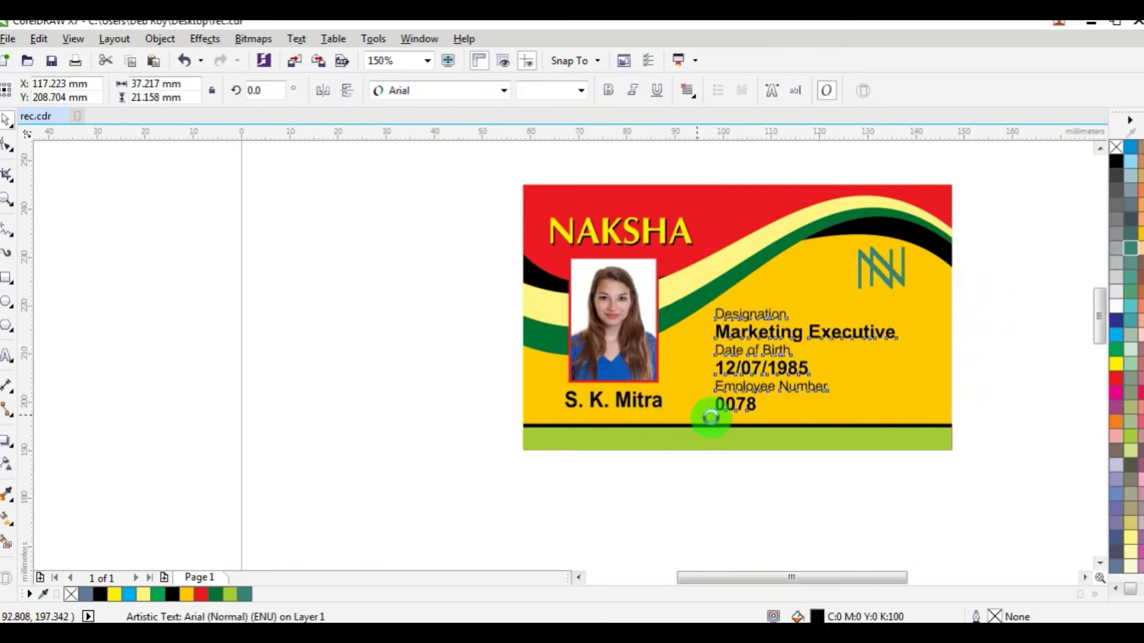
pyautogui.click(969, 406)
pyautogui.scroll(1, 881, 432)
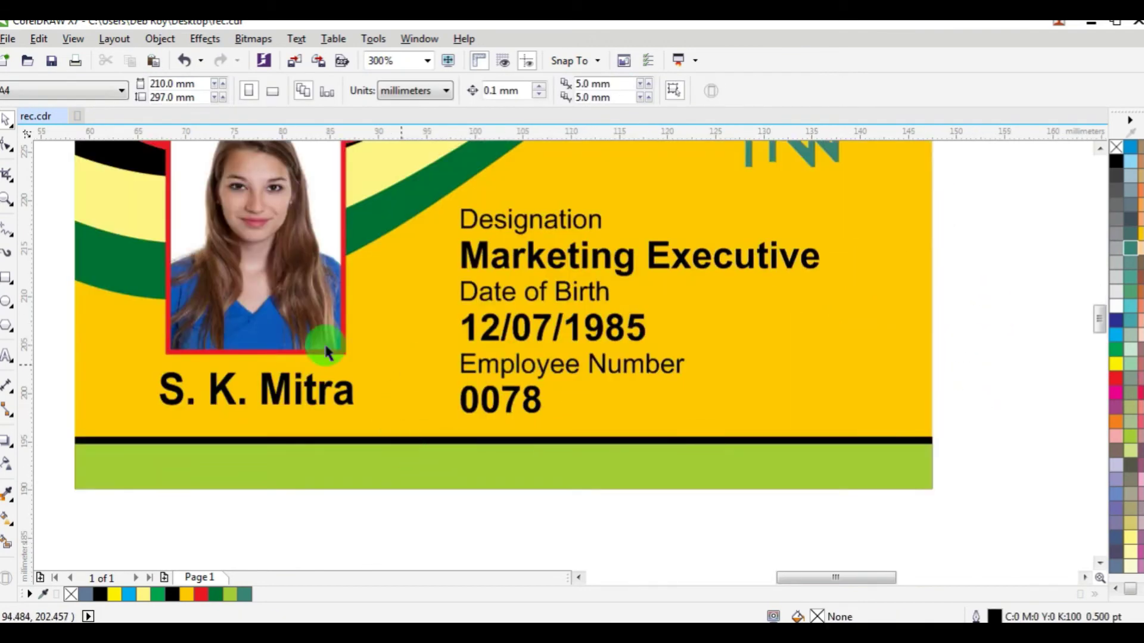
pyautogui.click(8, 356)
pyautogui.moveTo(648, 365); pyautogui.dragTo(702, 363)
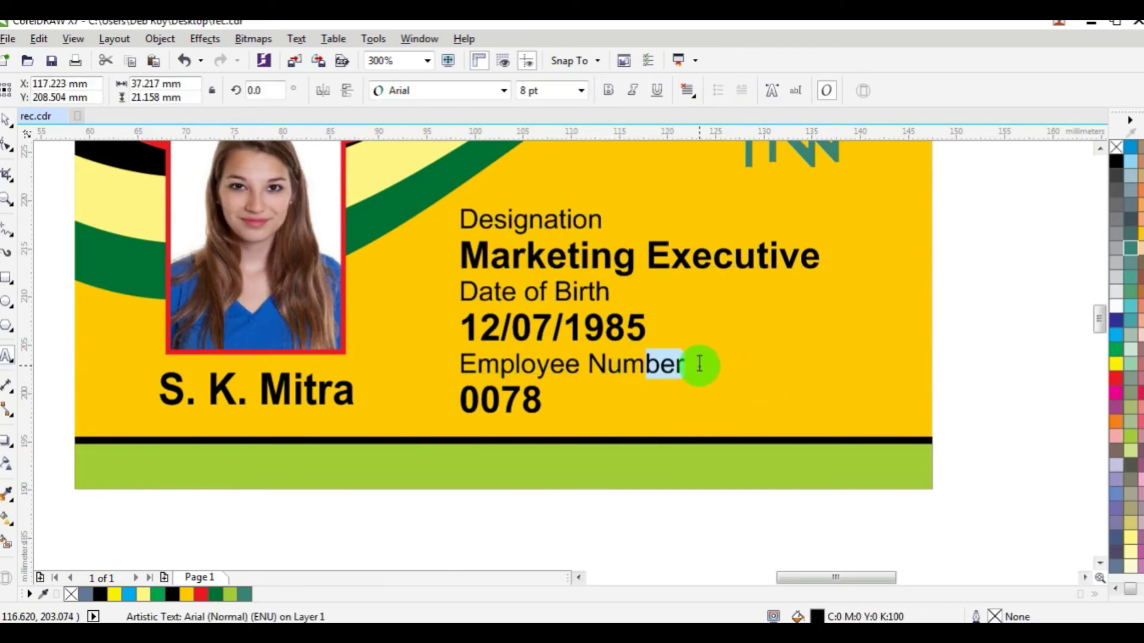
pyautogui.hotkey('ctrl', 'c')
pyautogui.click(701, 414)
pyautogui.hotkey('ctrl', 'v')
pyautogui.hotkey('ctrl', 'z')
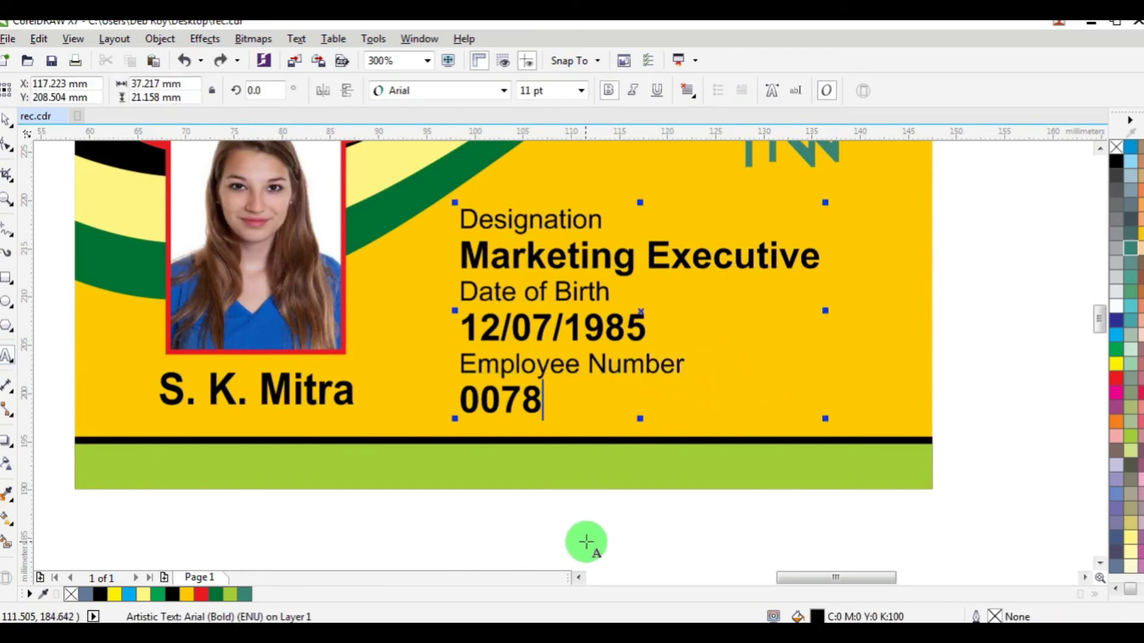
# Step: Create a new text line 'Valid upto' below the card
pyautogui.click(585, 541)
pyautogui.hotkey('ctrl', 'v')
pyautogui.press('BackSpace')
pyautogui.press('BackSpace')
pyautogui.press('BackSpace')
pyautogui.write('Va')
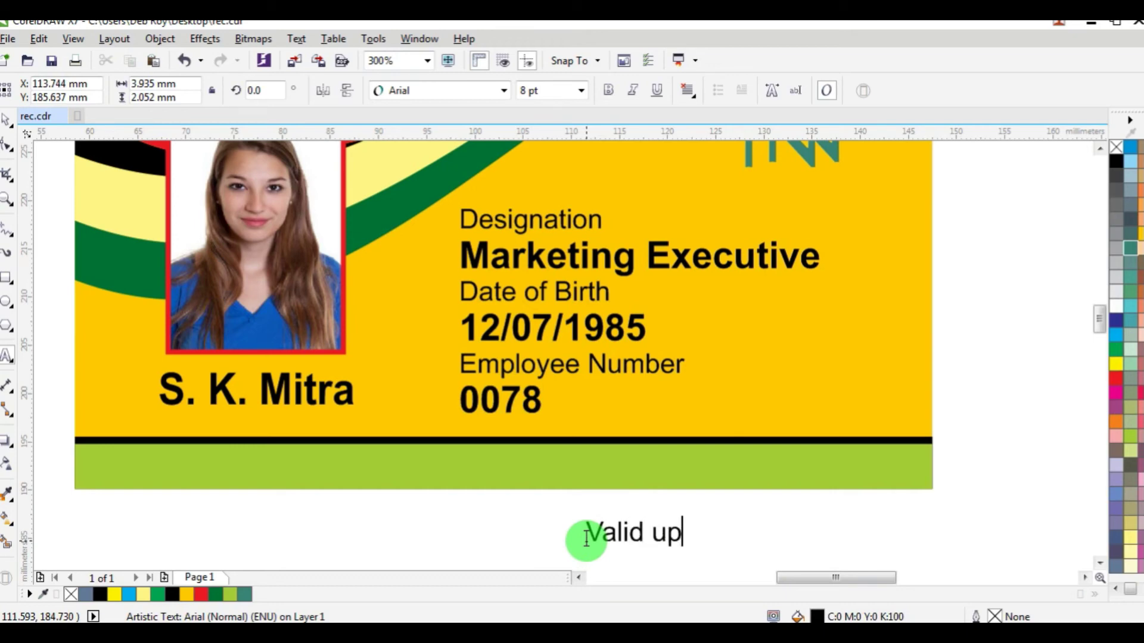
pyautogui.write('lid upto')
# Step: Move 'Valid upto' onto the card beside 0078 and place 12/25 right after it
pyautogui.click(7, 119)
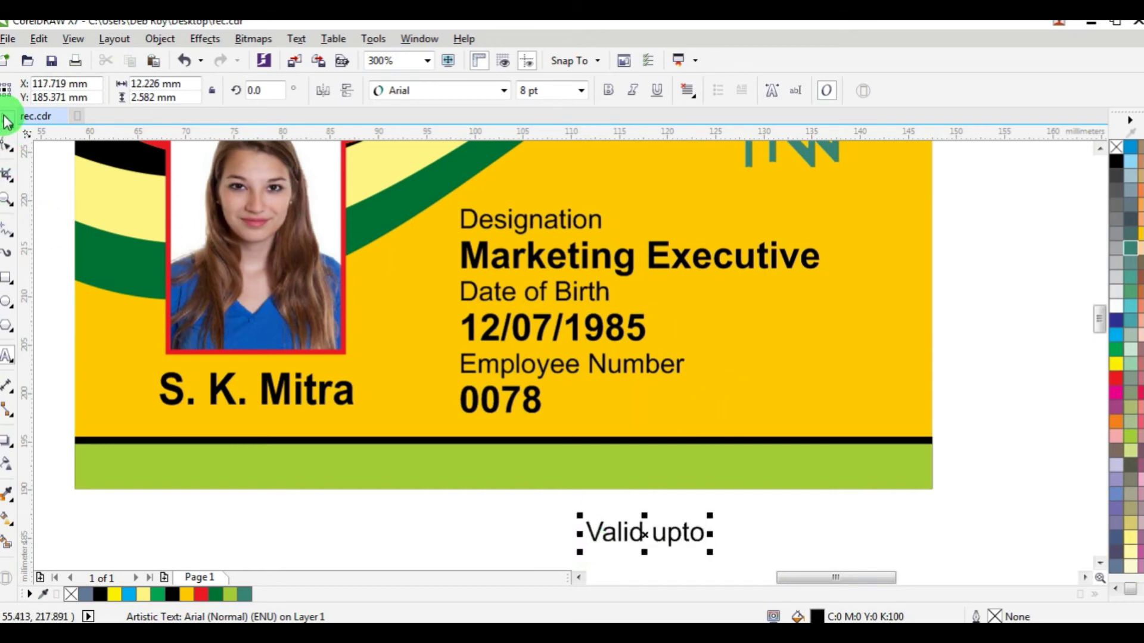
pyautogui.moveTo(625, 535); pyautogui.dragTo(722, 408)
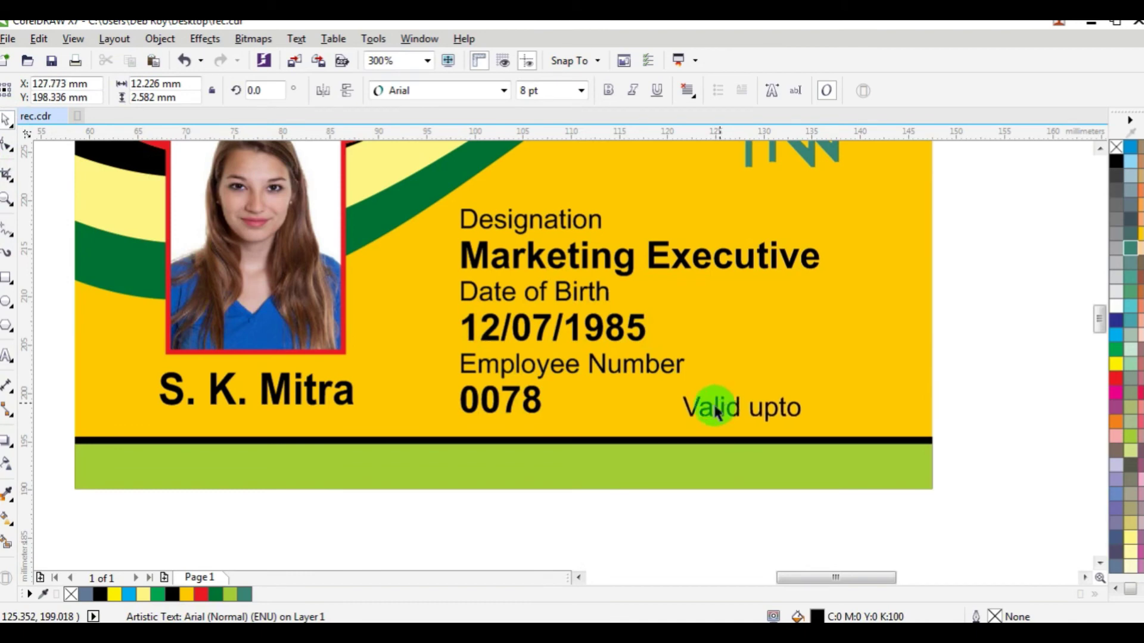
pyautogui.click(7, 356)
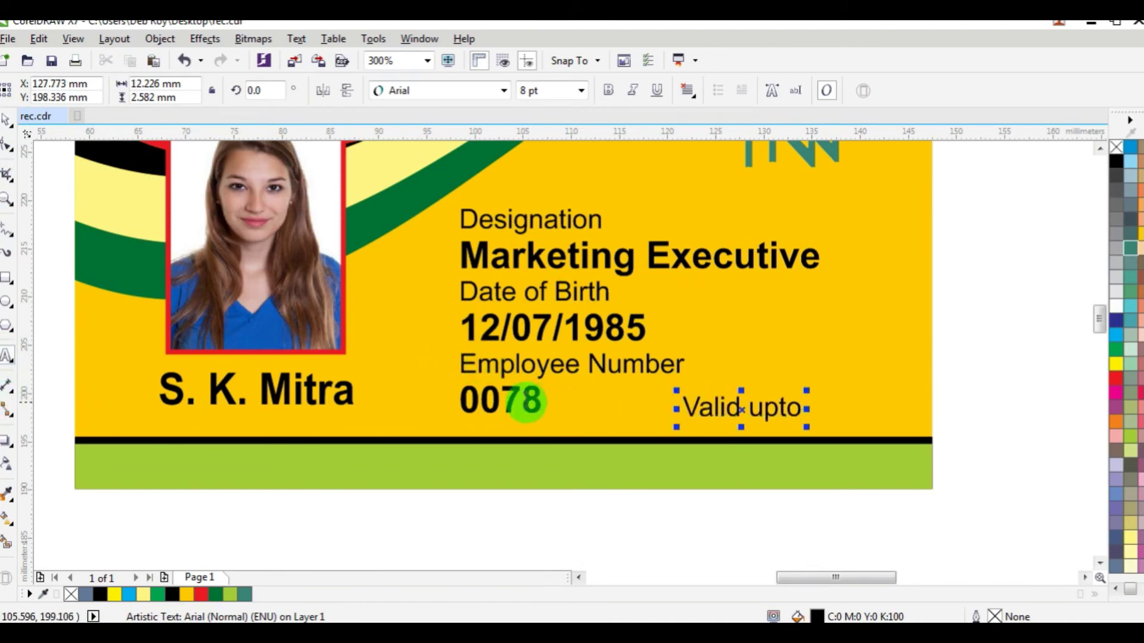
pyautogui.moveTo(523, 401); pyautogui.dragTo(738, 539)
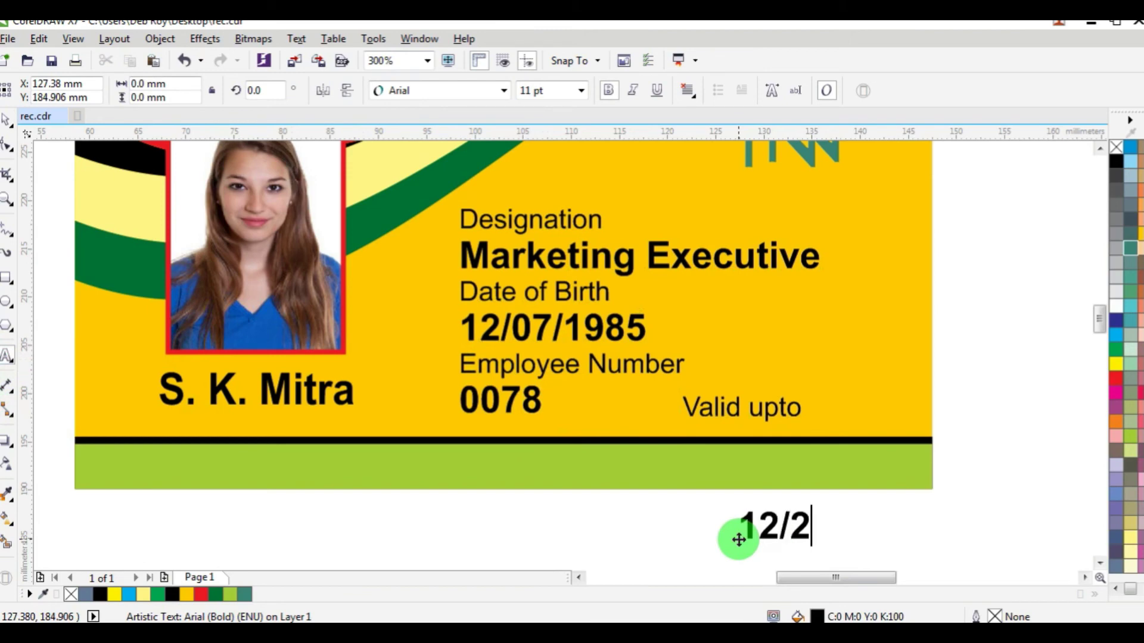
pyautogui.click(7, 119)
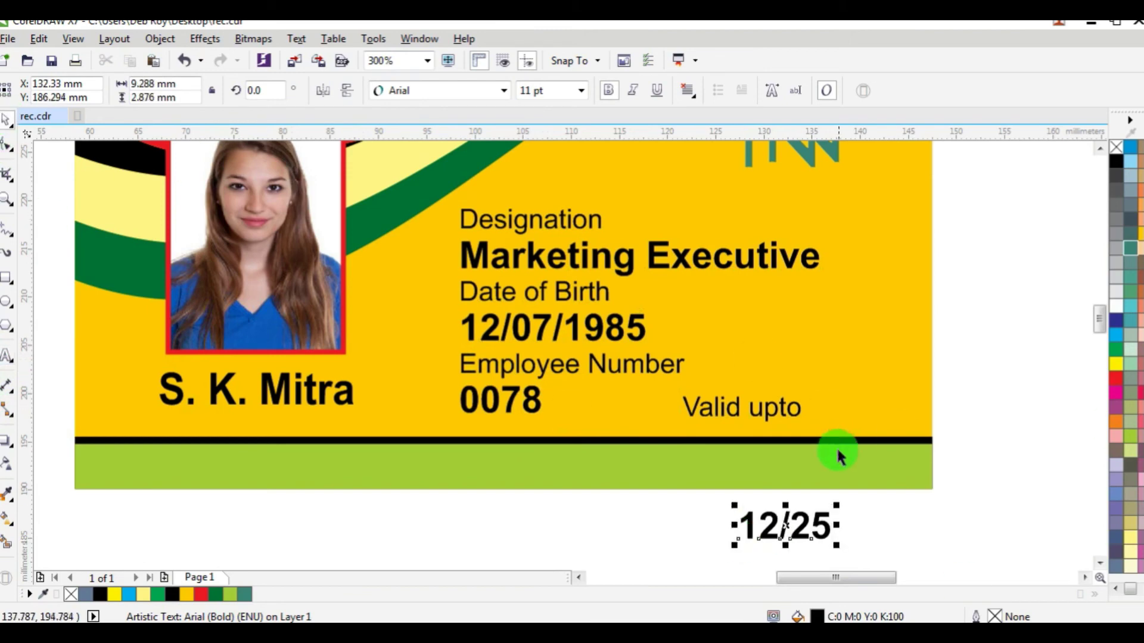
pyautogui.moveTo(839, 505); pyautogui.dragTo(871, 402)
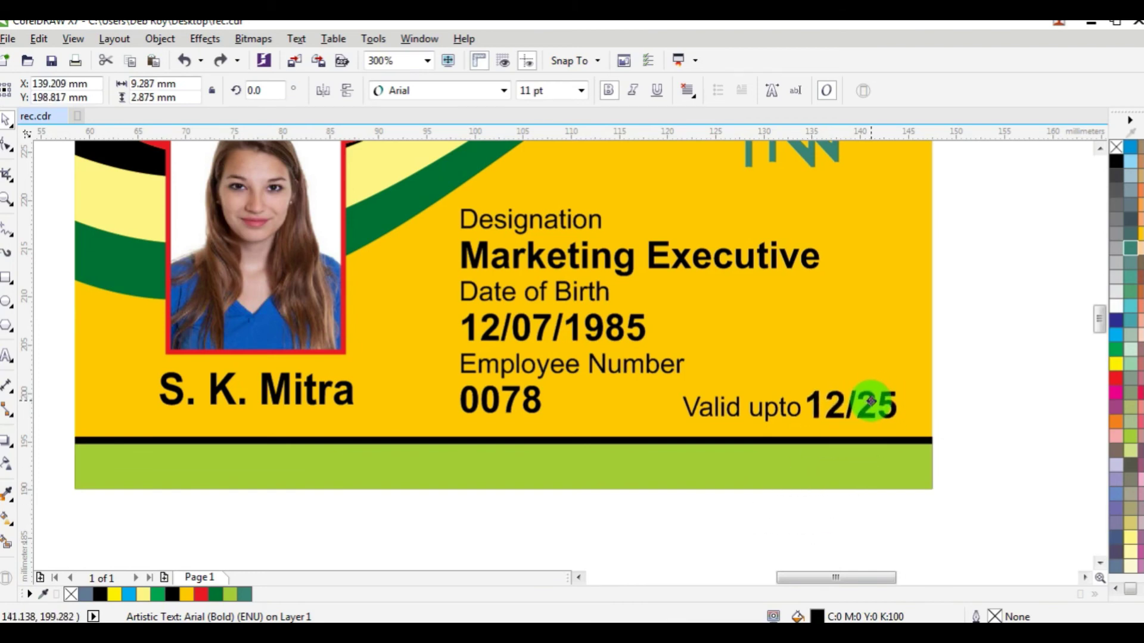
# Step: Group 'Valid upto' and the 12/25 date into one object
pyautogui.moveTo(990, 357); pyautogui.dragTo(660, 438)
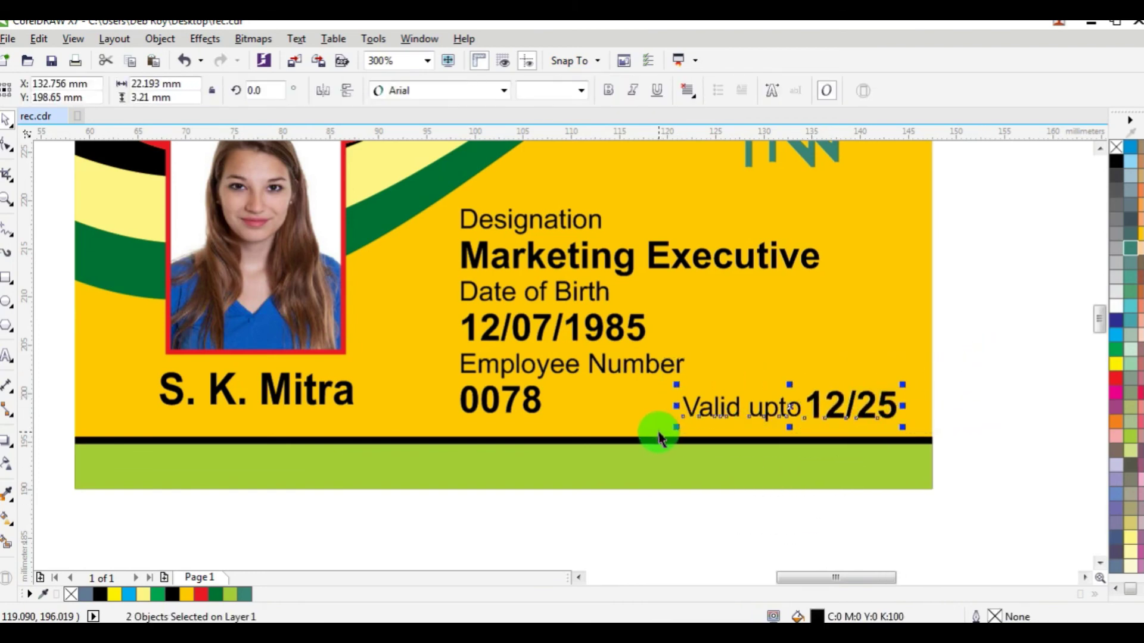
pyautogui.hotkey('ctrl', 'g')
pyautogui.click(995, 361)
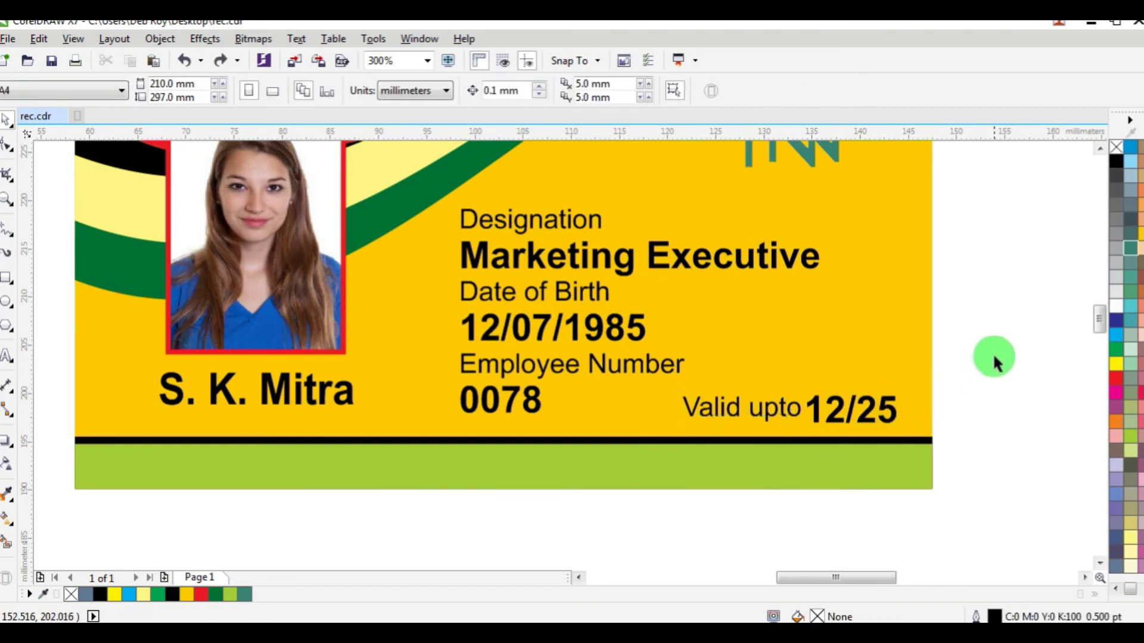
pyautogui.moveTo(780, 458); pyautogui.dragTo(779, 456)
pyautogui.click(977, 365)
pyautogui.moveTo(968, 354); pyautogui.dragTo(650, 447)
pyautogui.scroll(-3, 650, 447)
pyautogui.scroll(3, 657, 381)
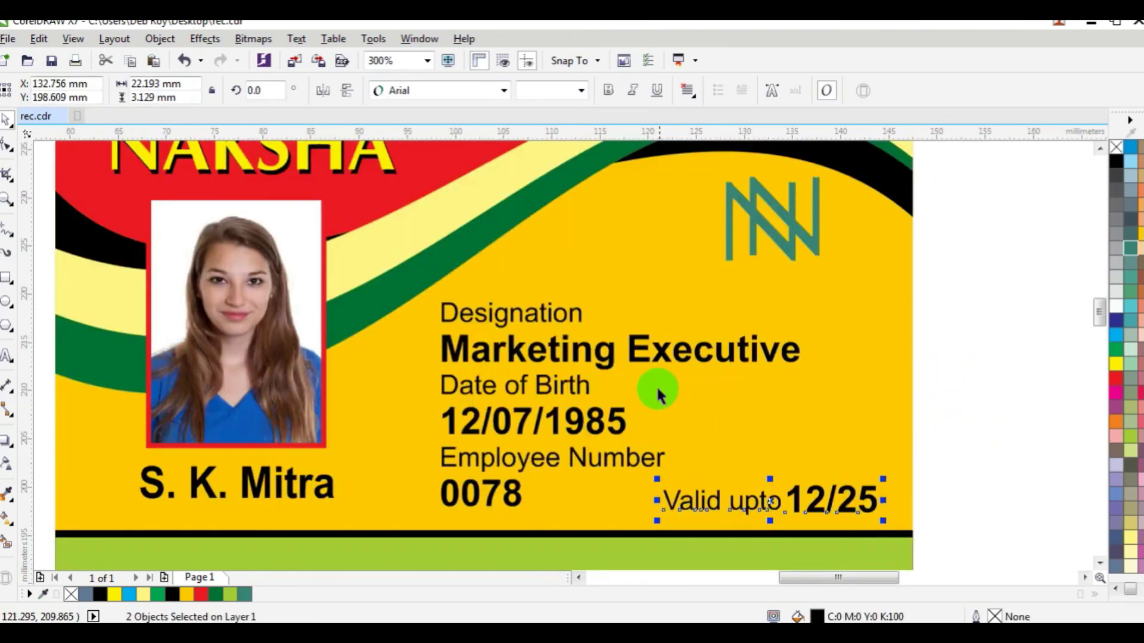
pyautogui.click(529, 311)
# Step: Slightly increase the line spacing of the Designation, date of birth and employee number column
pyautogui.click(8, 145)
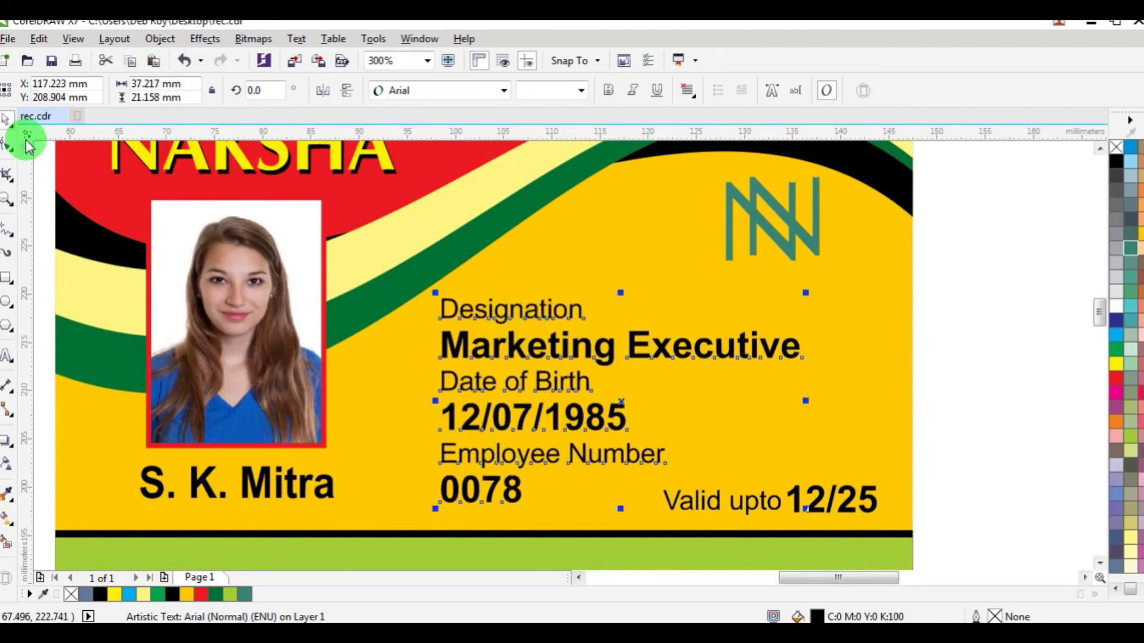
pyautogui.moveTo(438, 508); pyautogui.dragTo(437, 516)
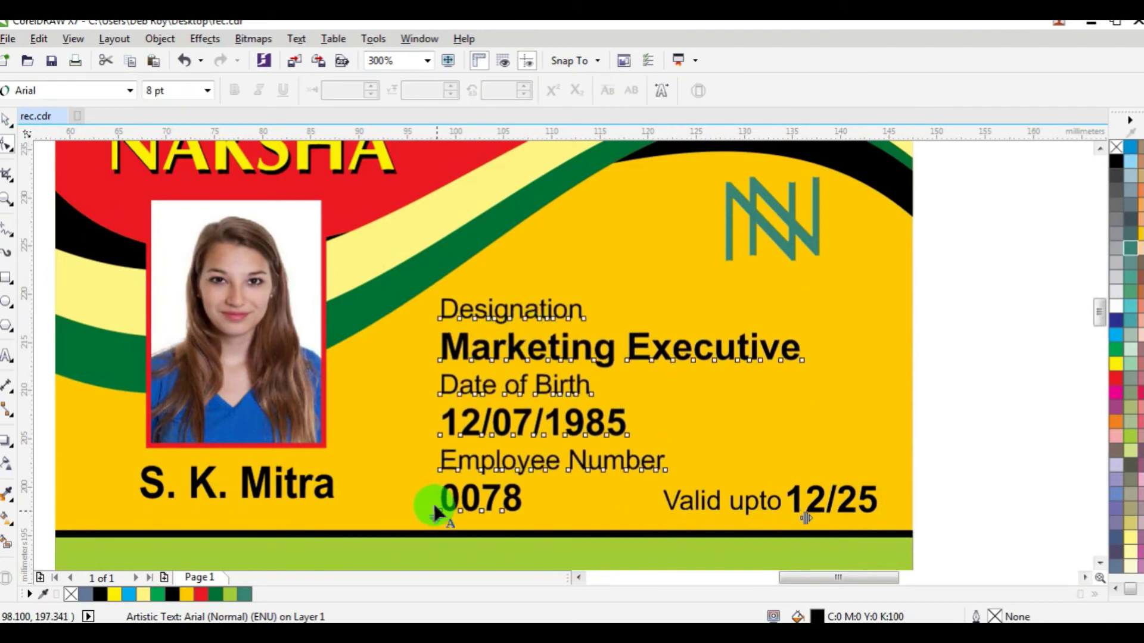
pyautogui.press('space')
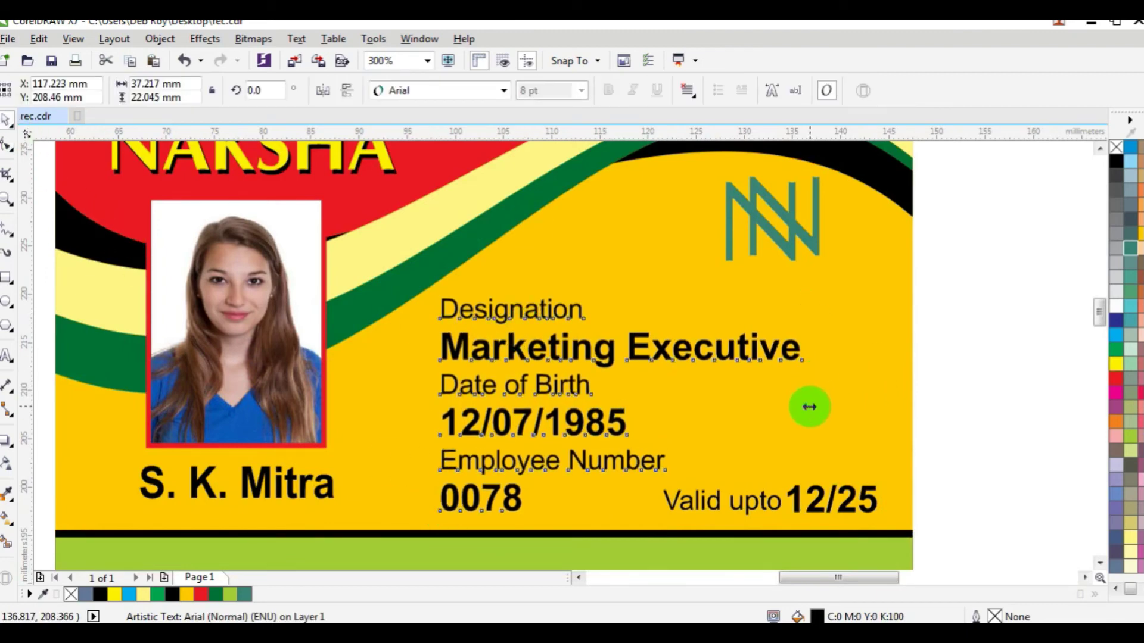
pyautogui.scroll(-2, 791, 398)
pyautogui.click(915, 332)
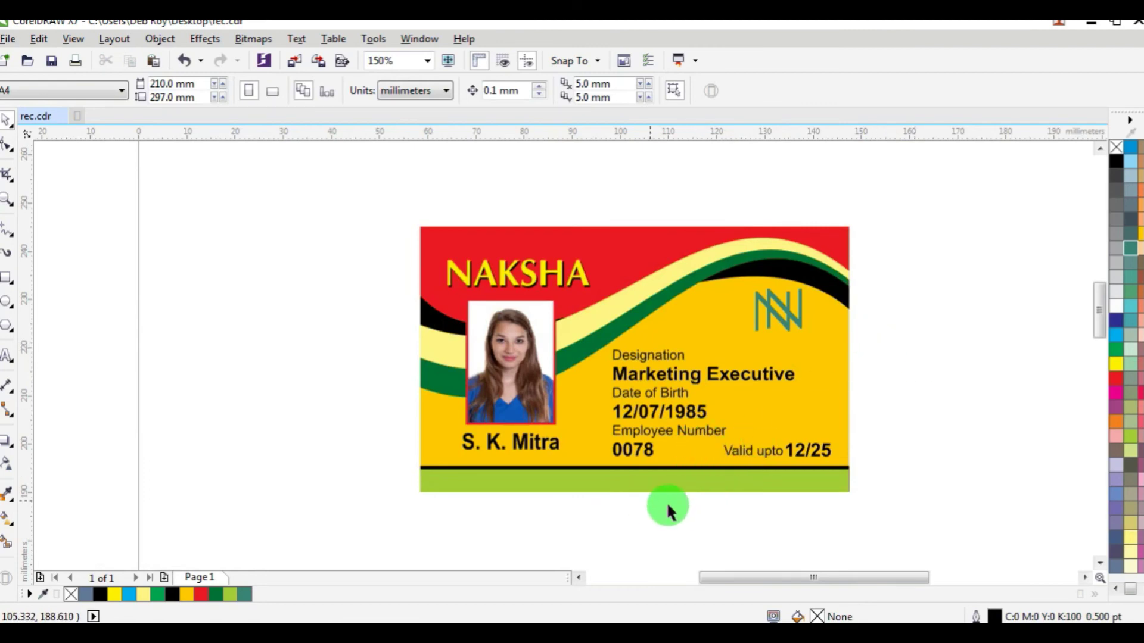
# Step: Add an 8 pt text line with the footer street address below the card
pyautogui.click(7, 360)
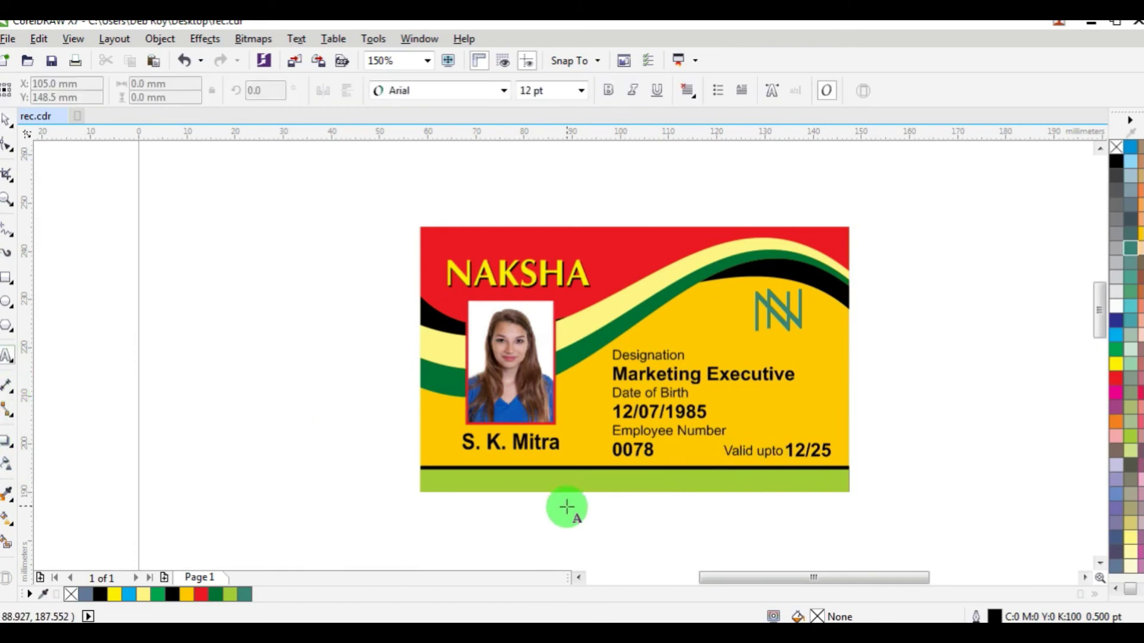
pyautogui.click(560, 516)
pyautogui.scroll(1, 560, 516)
pyautogui.click(553, 93)
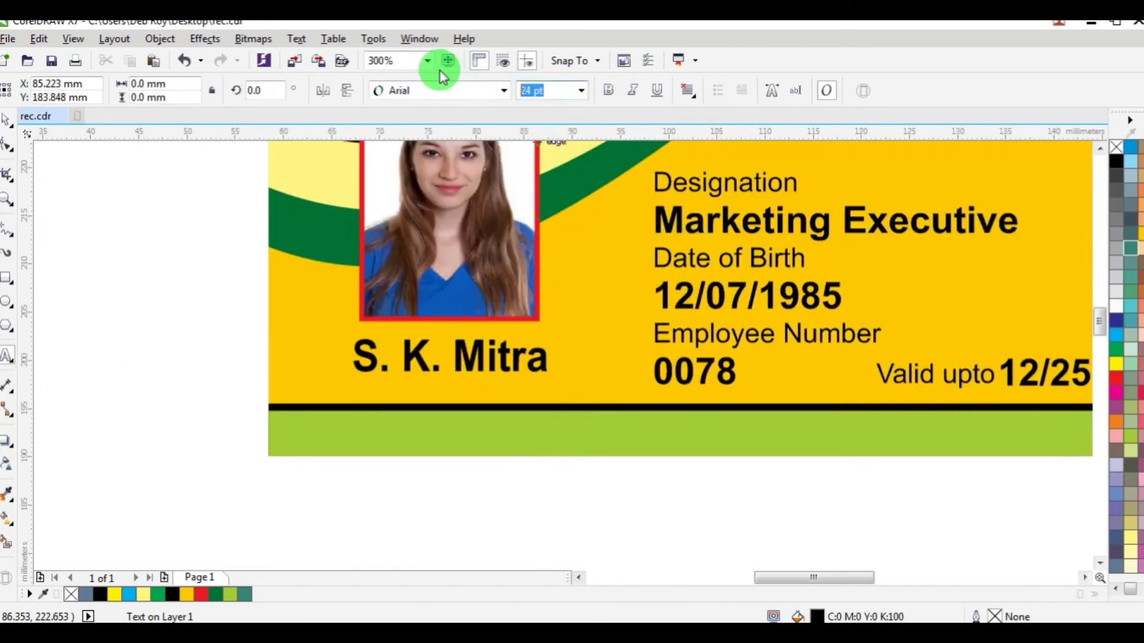
pyautogui.press('Return')
pyautogui.write('s')
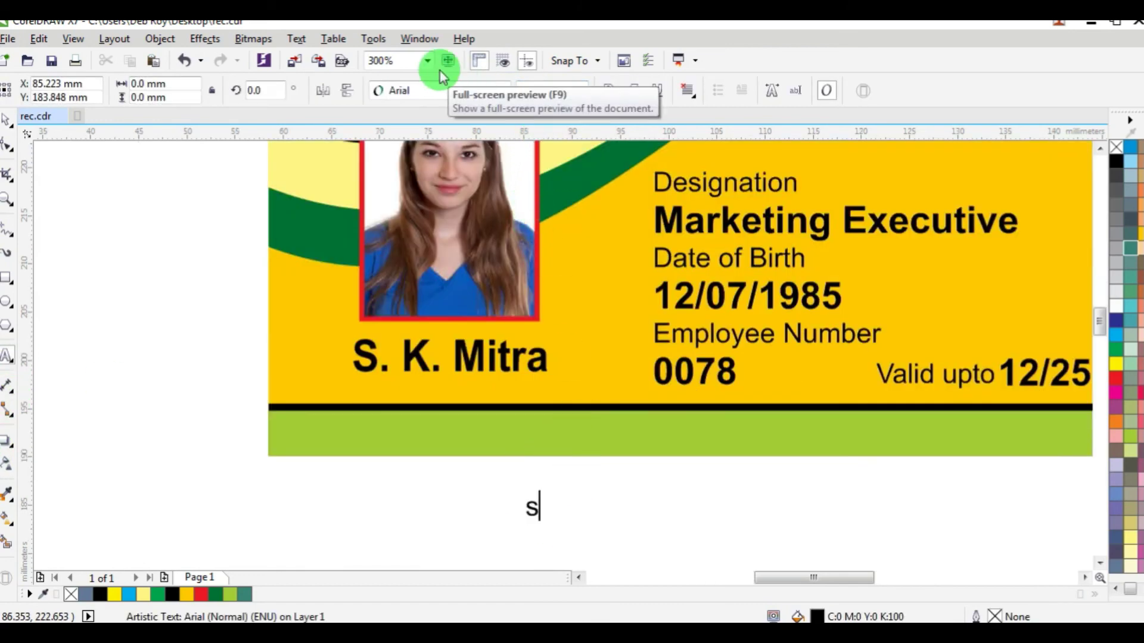
pyautogui.write('REENAT')
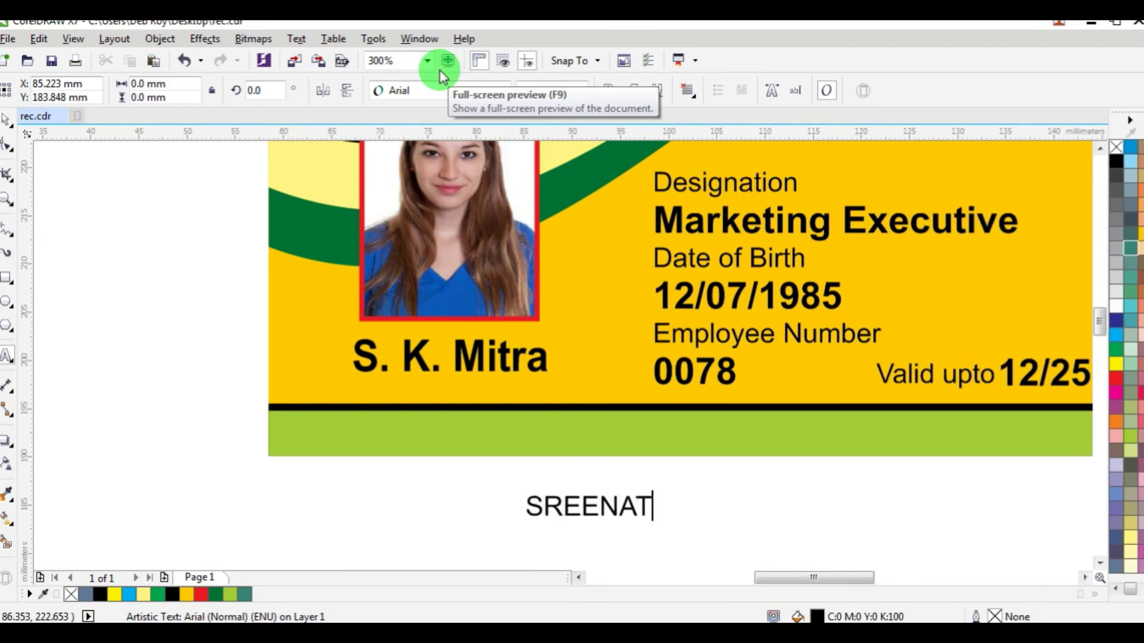
pyautogui.write('H CHAKRABORTY LAN')
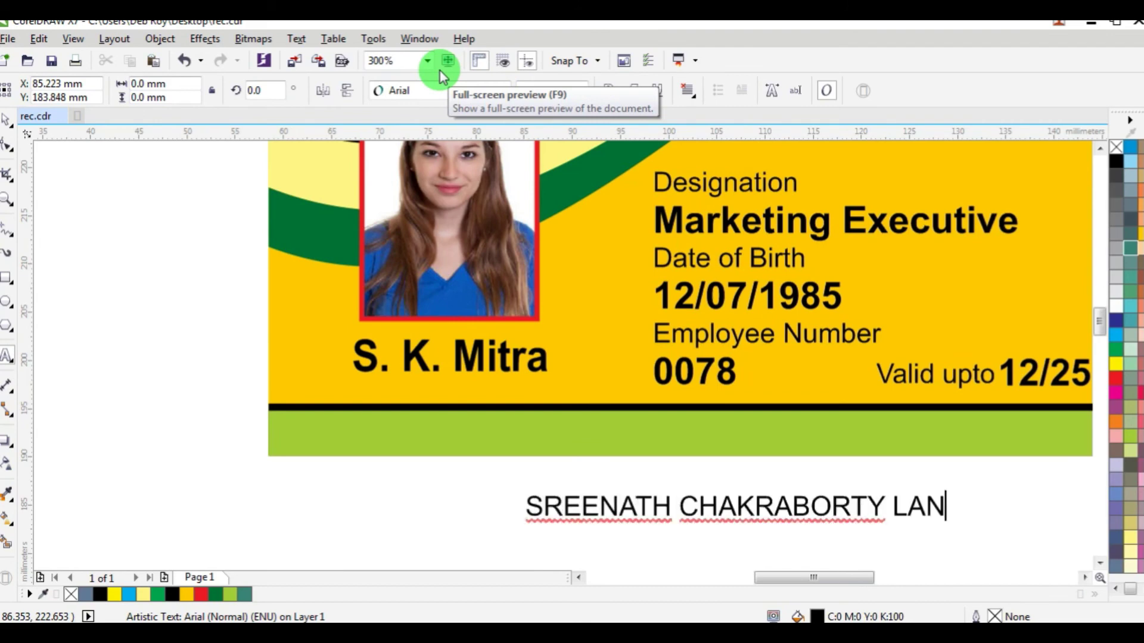
pyautogui.write('E, KOLKATA - 35')
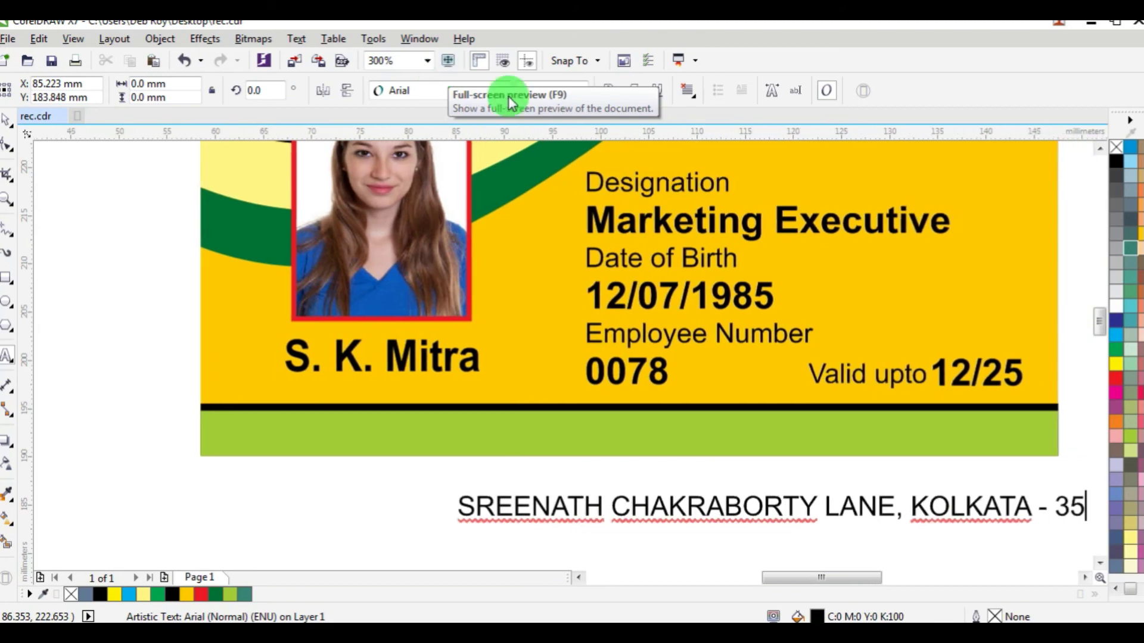
pyautogui.hotkey('ctrl', 'space')
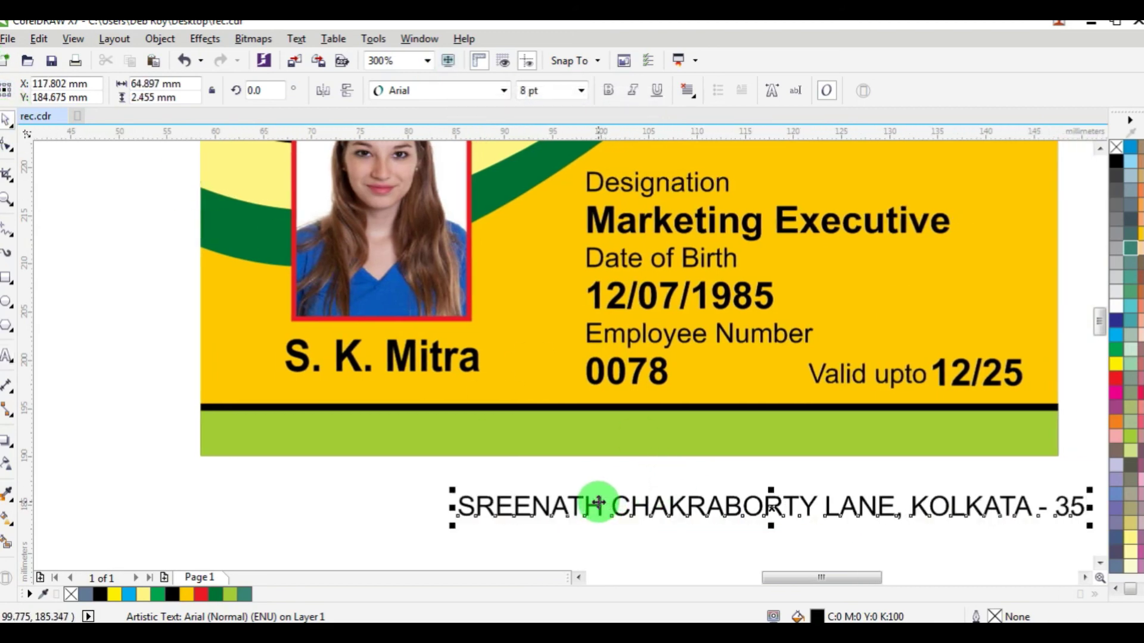
# Step: Move the address into the green strip and centre it horizontally there
pyautogui.moveTo(595, 506); pyautogui.dragTo(501, 427)
pyautogui.keyDown('shift'); pyautogui.click(266, 444); pyautogui.keyUp('shift')
pyautogui.press('c')
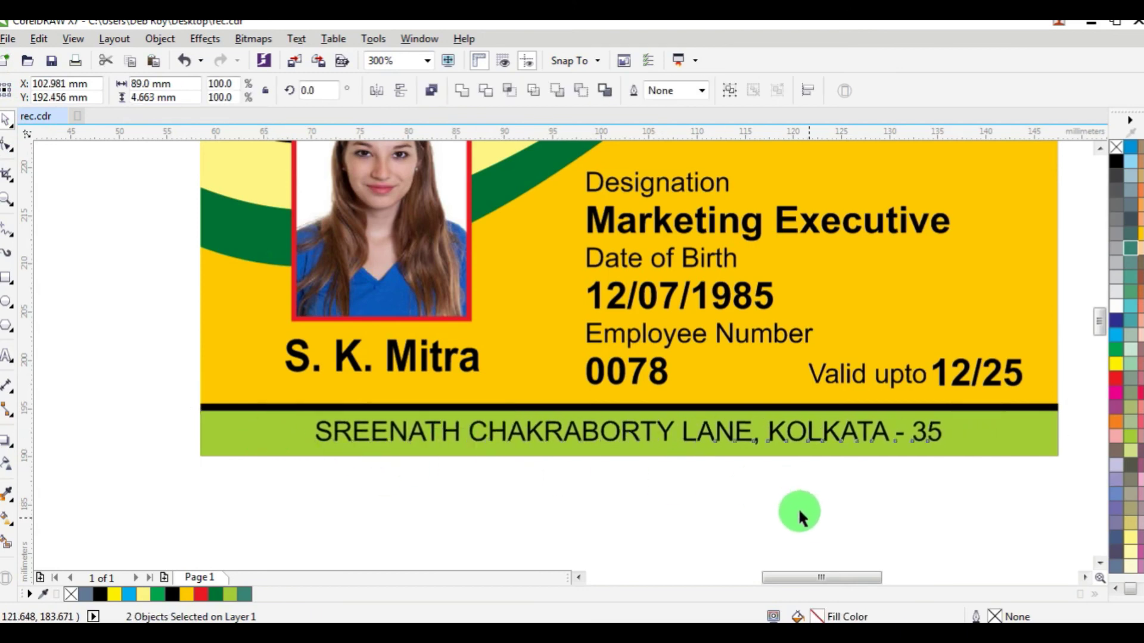
pyautogui.click(798, 508)
# Step: Complete the address's postal code and re-centre the line within the green band
pyautogui.click(7, 356)
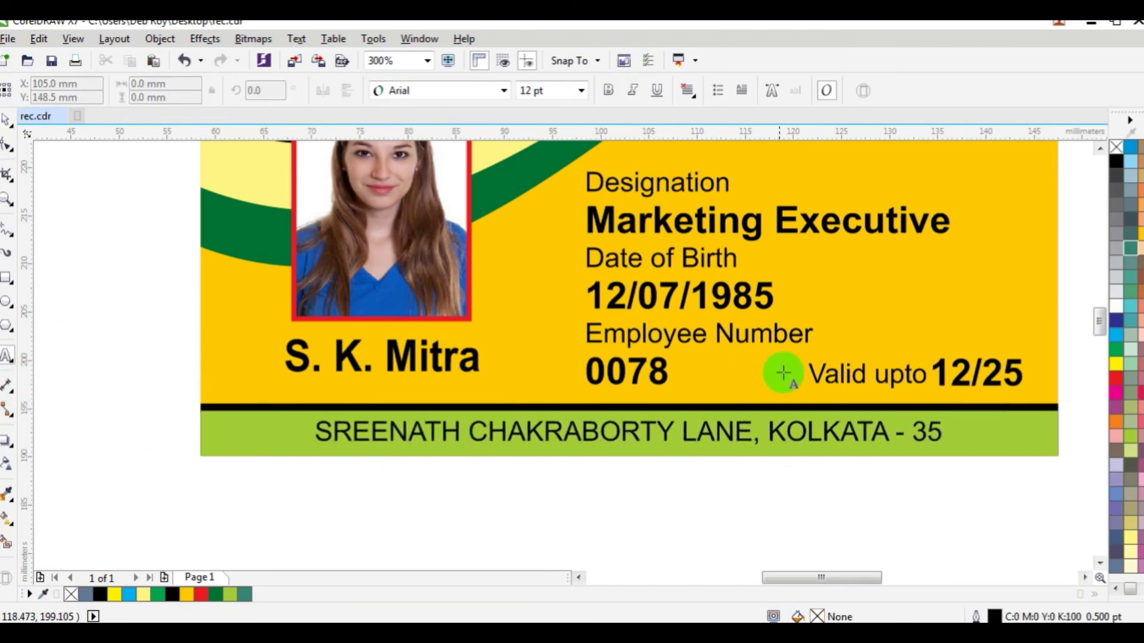
pyautogui.click(914, 431)
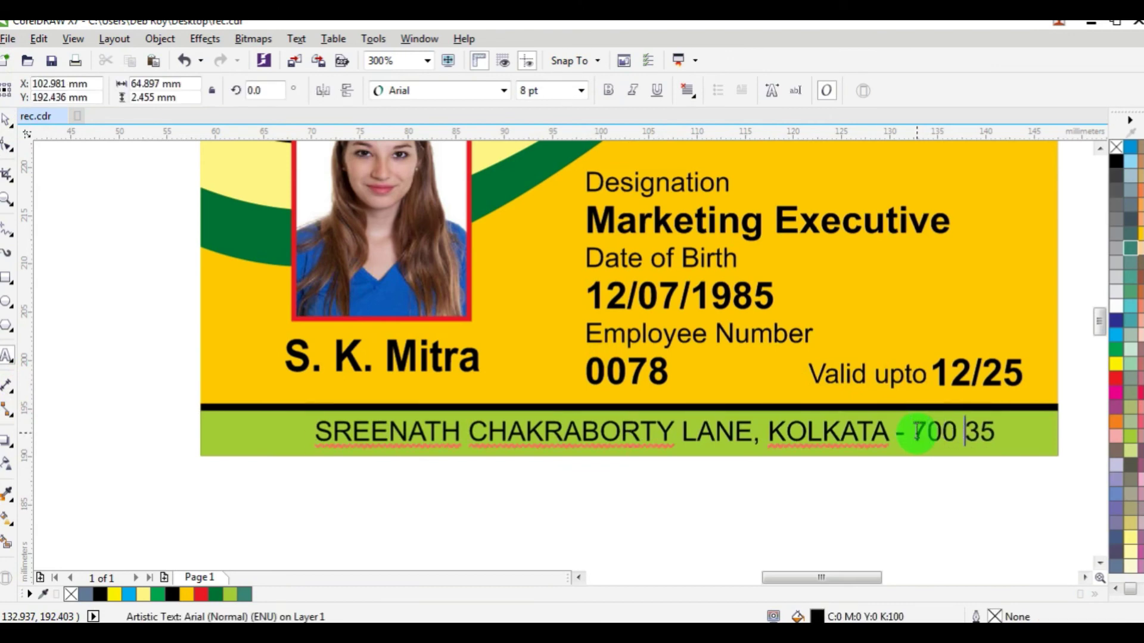
pyautogui.press('Escape')
pyautogui.click(5, 124)
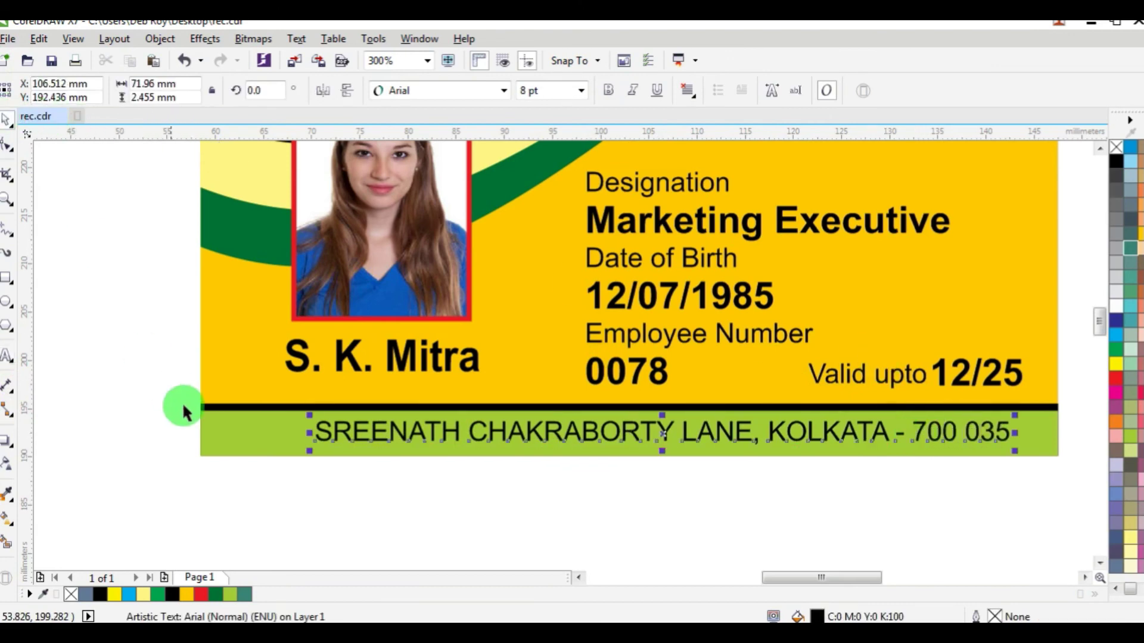
pyautogui.keyDown('shift'); pyautogui.click(242, 429); pyautogui.keyUp('shift')
pyautogui.press('c')
pyautogui.click(599, 518)
pyautogui.scroll(-2, 599, 519)
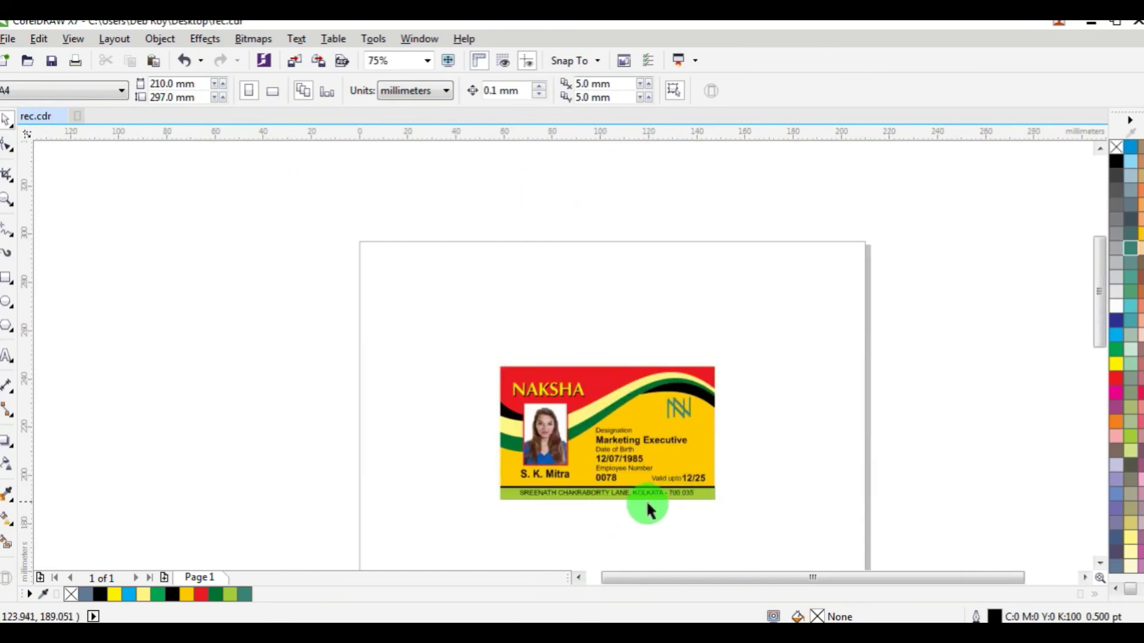
# Step: Raise the Designation details block and centre-align the NAKSHA title, photo and name
pyautogui.scroll(1, 648, 510)
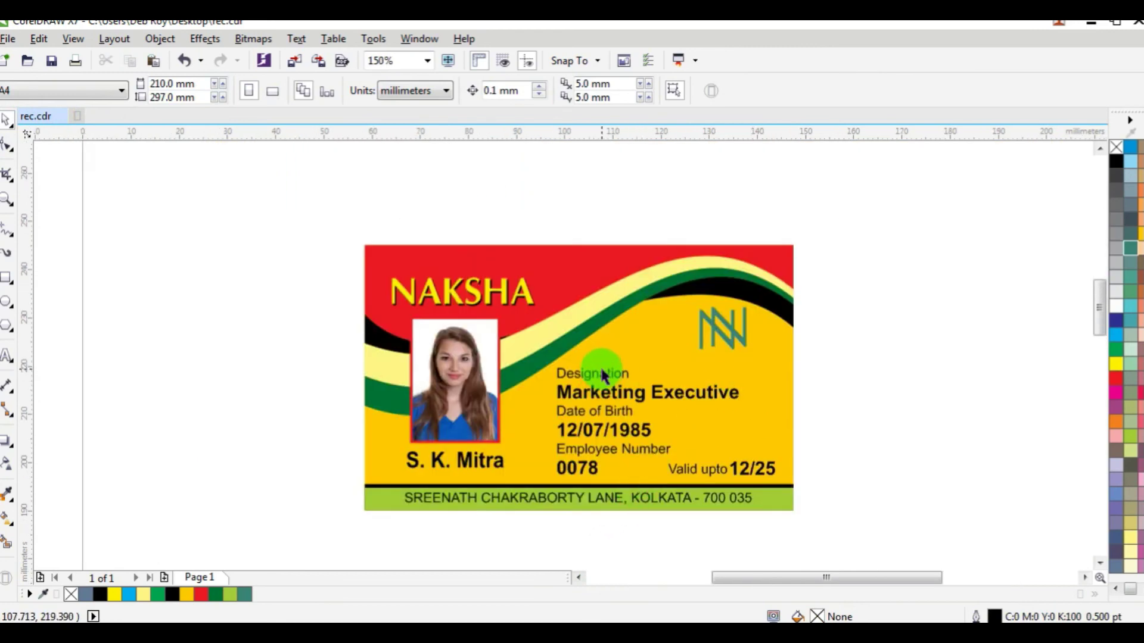
pyautogui.moveTo(607, 377); pyautogui.dragTo(632, 361)
pyautogui.click(870, 365)
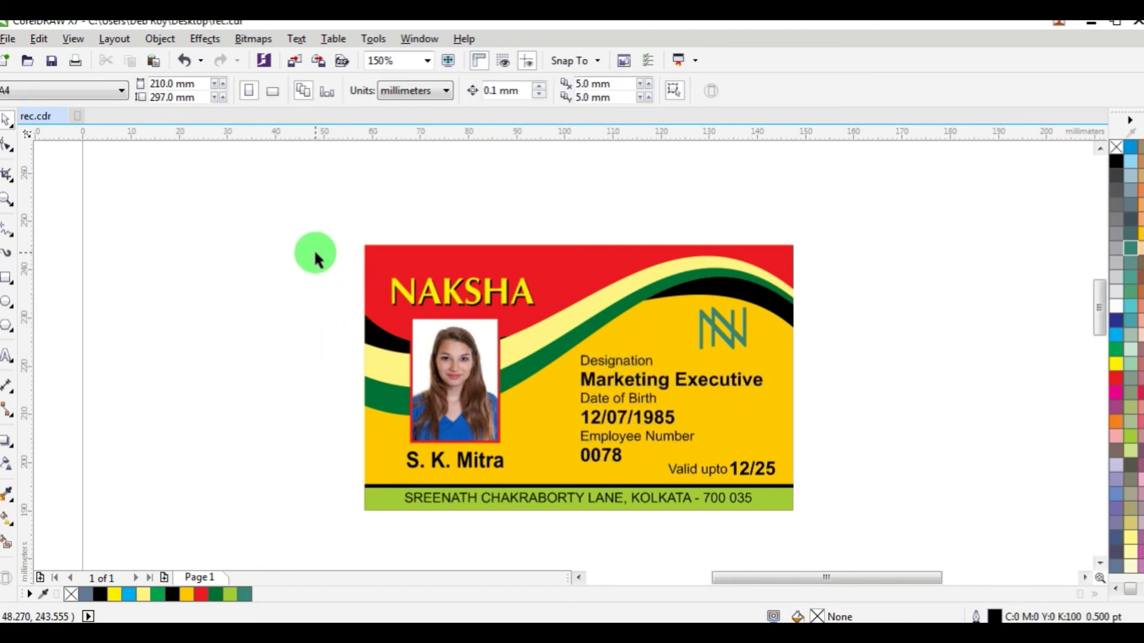
pyautogui.moveTo(315, 259); pyautogui.dragTo(563, 474)
pyautogui.press('c')
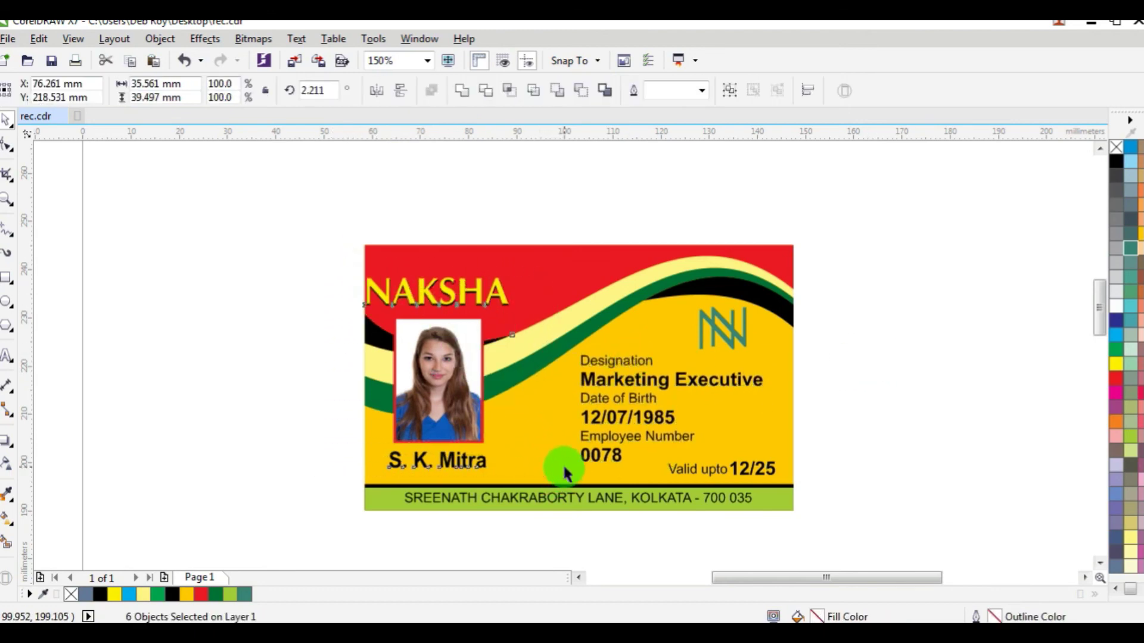
pyautogui.press('Right')
pyautogui.press('Right')
pyautogui.press('Right')
pyautogui.press('Right')
pyautogui.press('Right')
pyautogui.press('Right')
pyautogui.press('Right')
pyautogui.press('Right')
pyautogui.press('Right')
pyautogui.press('Right')
pyautogui.press('Right')
pyautogui.press('Right')
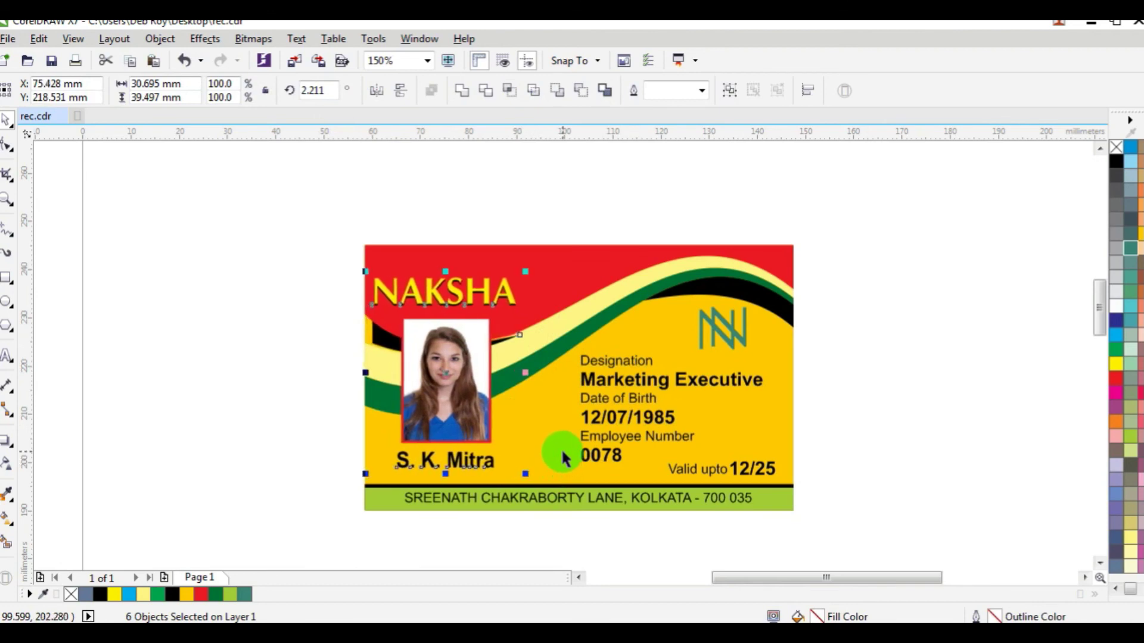
pyautogui.press('Left')
pyautogui.press('Left')
pyautogui.press('Left')
pyautogui.press('Left')
pyautogui.press('Left')
pyautogui.press('Left')
pyautogui.press('Left')
pyautogui.press('Left')
pyautogui.press('Left')
pyautogui.press('Left')
pyautogui.press('Left')
pyautogui.press('Left')
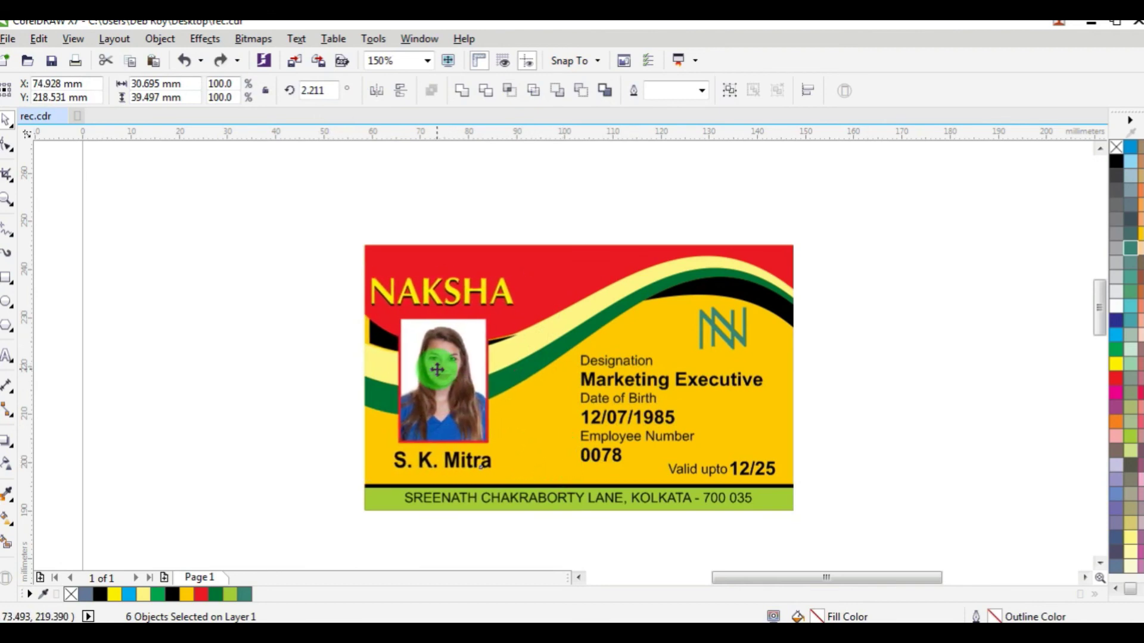
pyautogui.click(329, 265)
# Step: Nudge the photo, frame and name group two steps (2 mm) to the right
pyautogui.moveTo(284, 234); pyautogui.dragTo(537, 319)
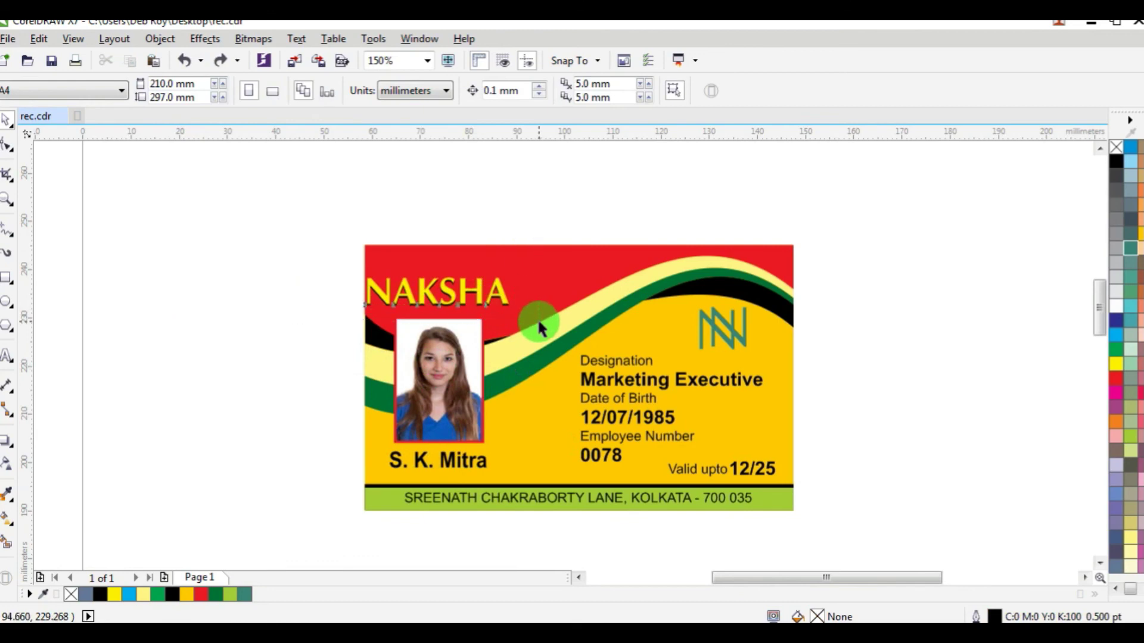
pyautogui.moveTo(509, 531); pyautogui.dragTo(418, 390)
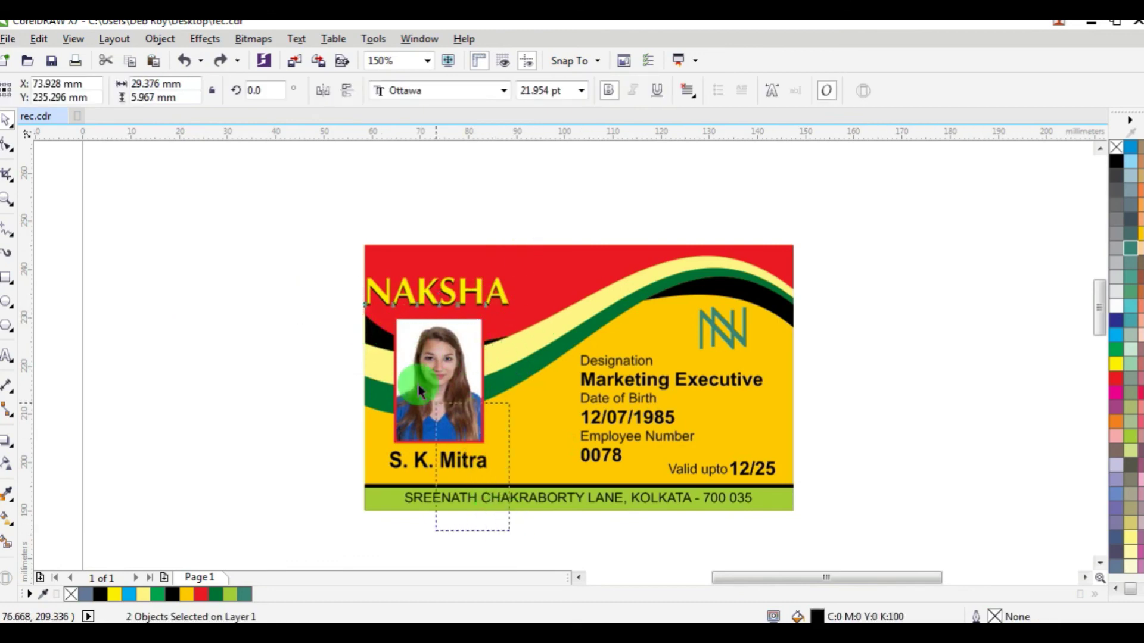
pyautogui.moveTo(379, 314); pyautogui.dragTo(392, 307)
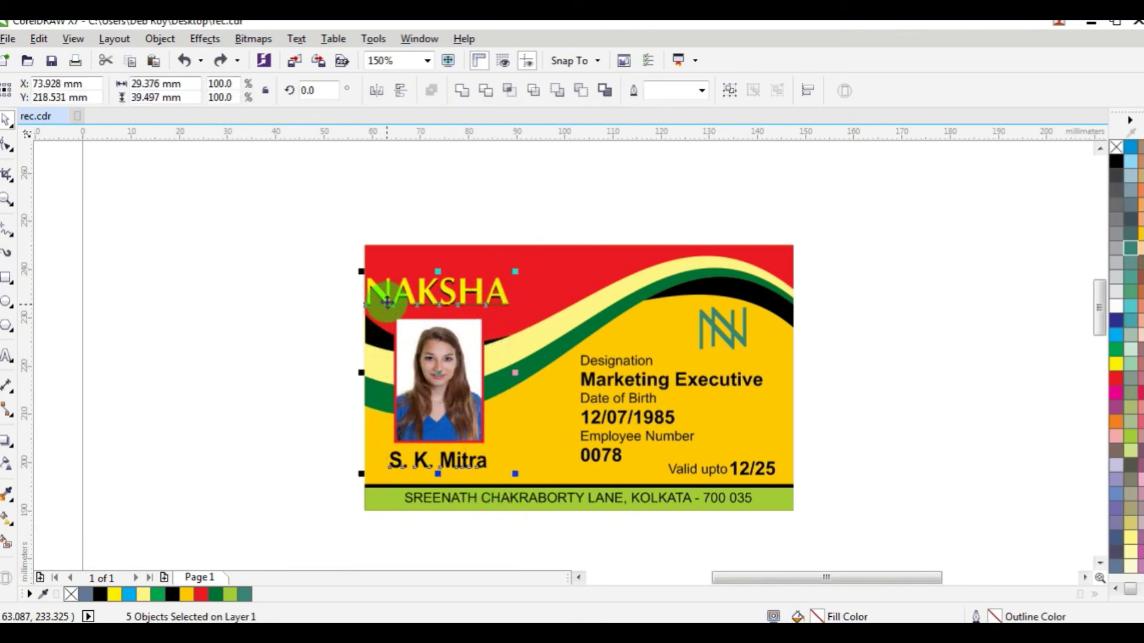
pyautogui.press('Right')
pyautogui.press('Right')
pyautogui.press('Right')
pyautogui.press('Right')
pyautogui.press('Right')
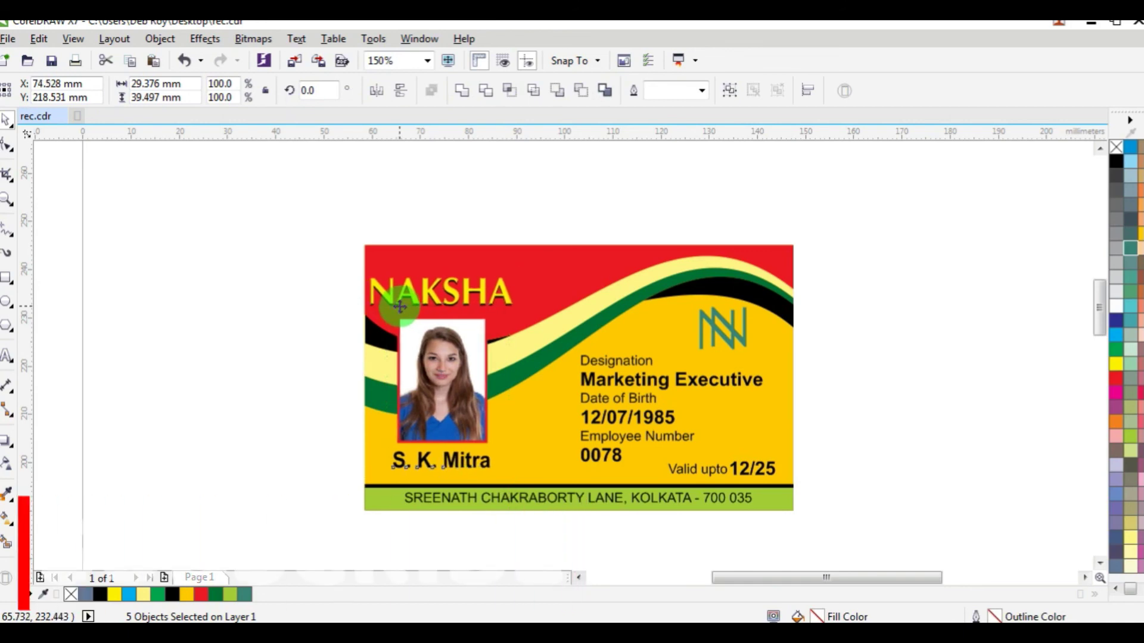
pyautogui.press('Right')
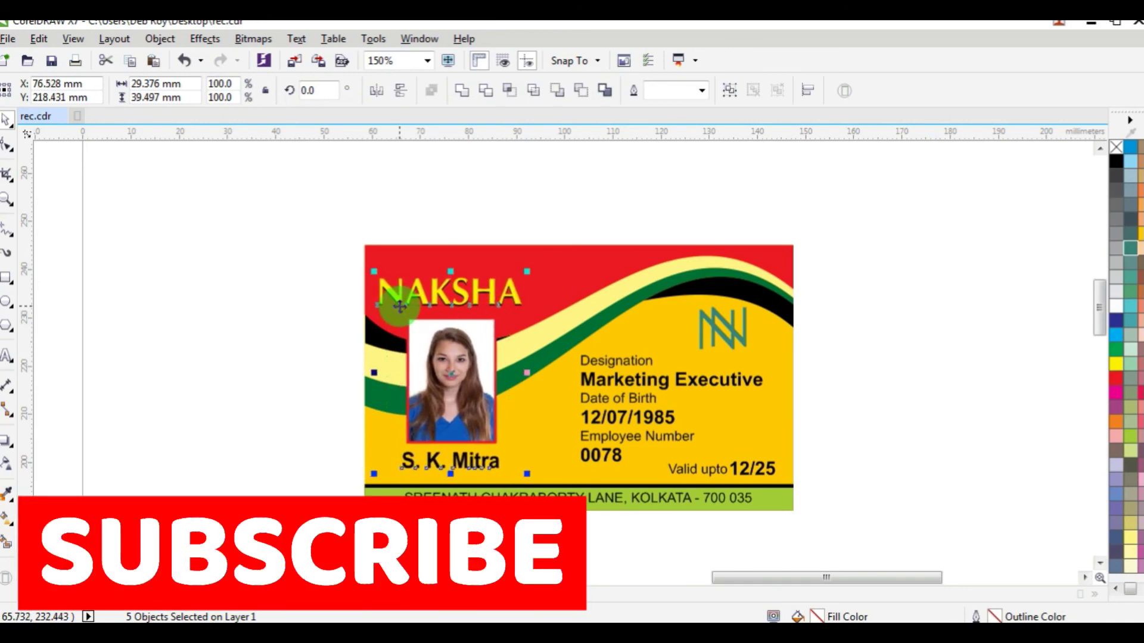
pyautogui.click(285, 307)
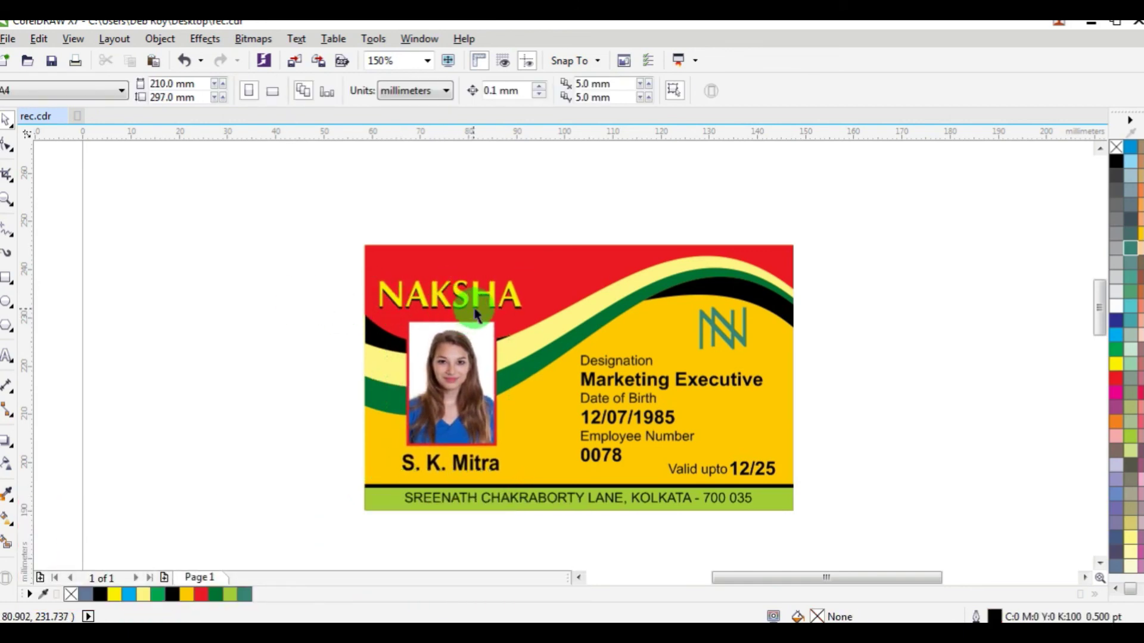
# Step: Slightly reposition the NAKSHA title
pyautogui.scroll(3, 475, 314)
pyautogui.scroll(2, 553, 331)
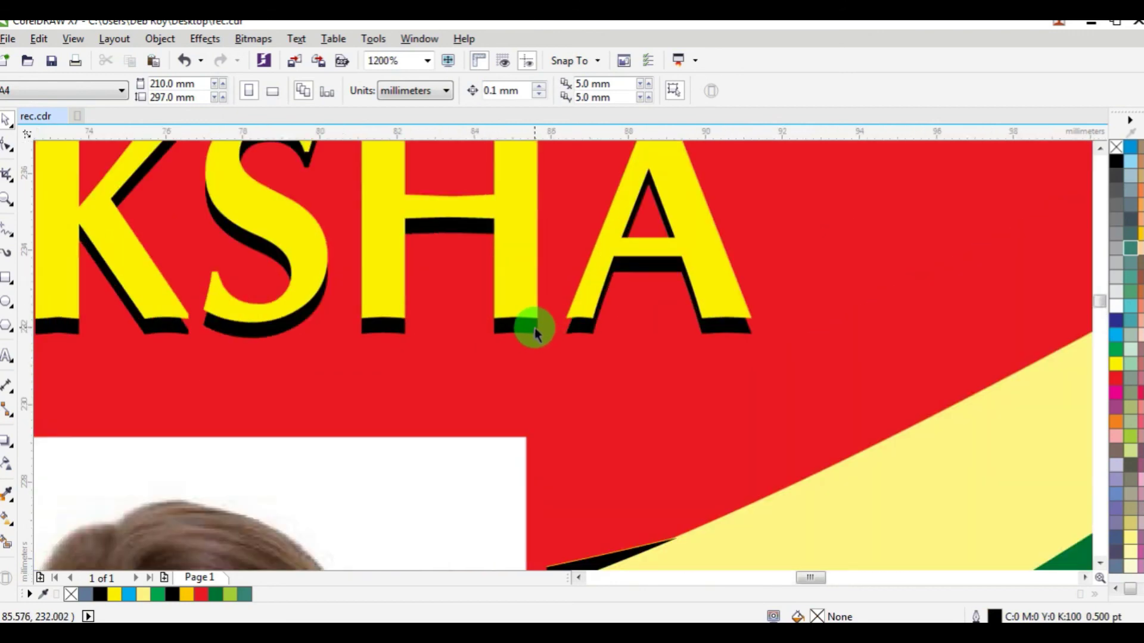
pyautogui.moveTo(534, 333)
pyautogui.mouseDown()
pyautogui.moveTo(546, 330)
pyautogui.moveTo(530, 327)
pyautogui.mouseUp()
pyautogui.scroll(-1, 534, 332)
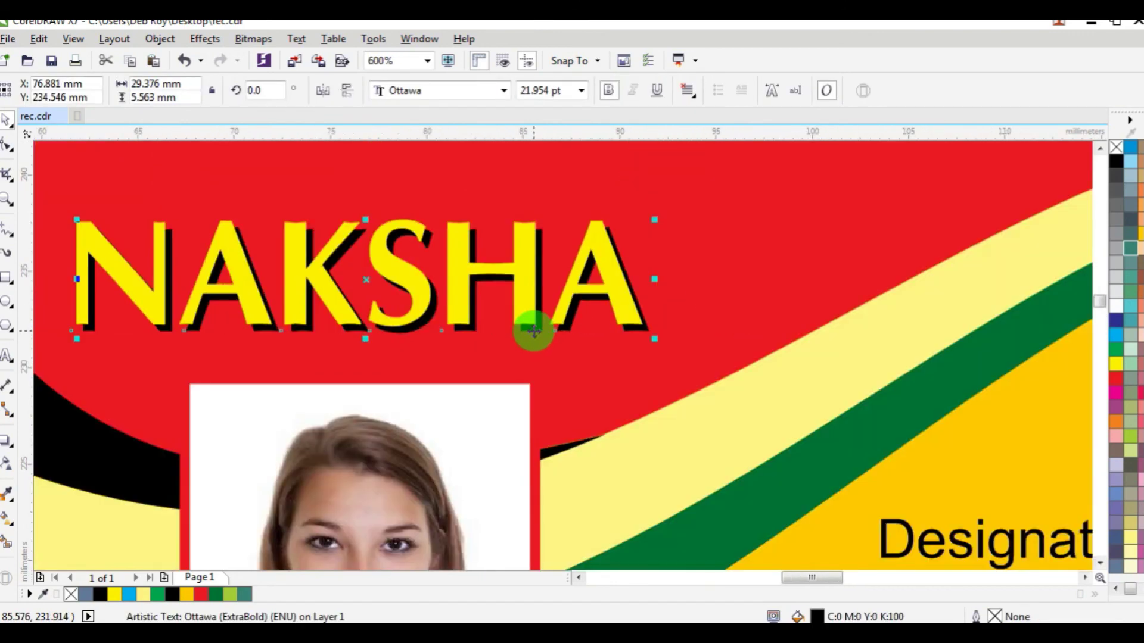
pyautogui.scroll(-2, 532, 331)
pyautogui.click(274, 390)
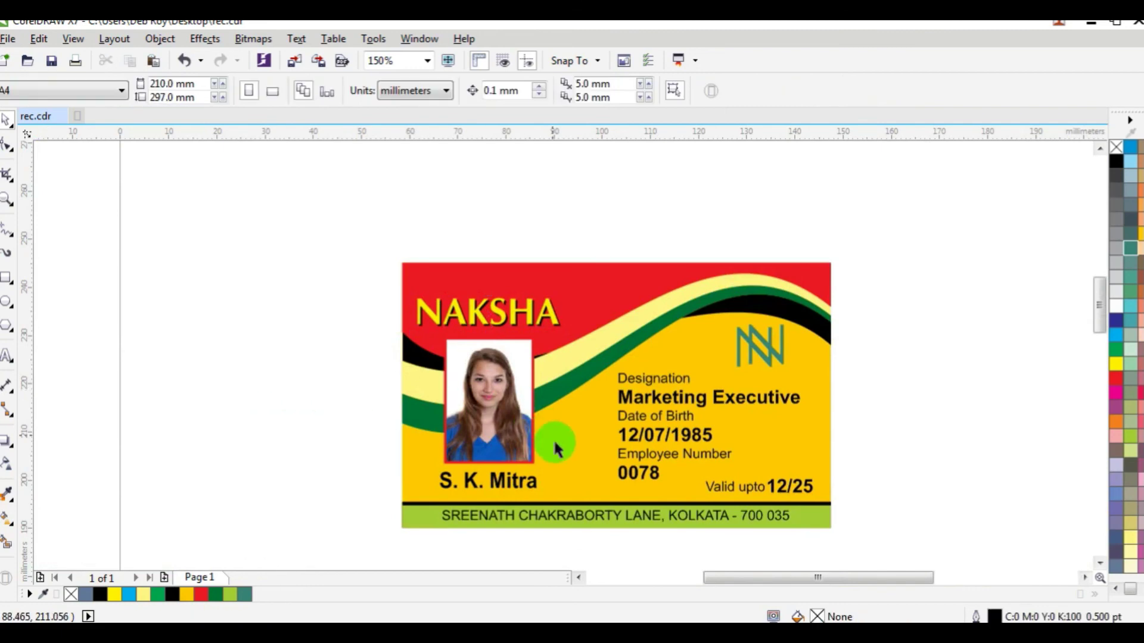
pyautogui.scroll(3, 523, 348)
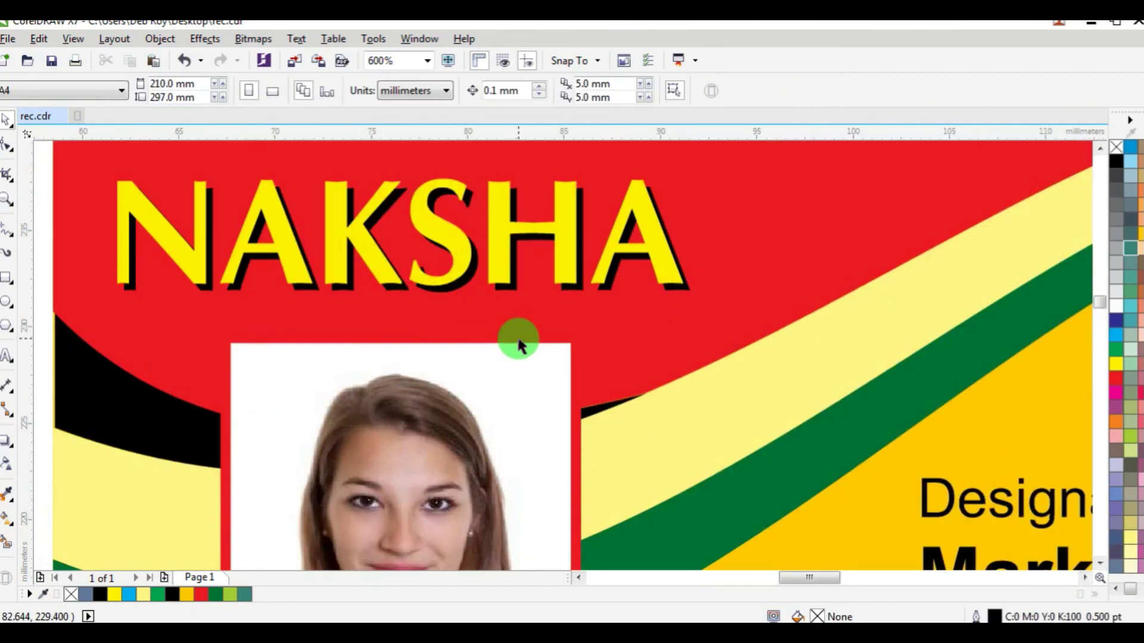
pyautogui.scroll(-2, 518, 339)
pyautogui.scroll(-2, 547, 400)
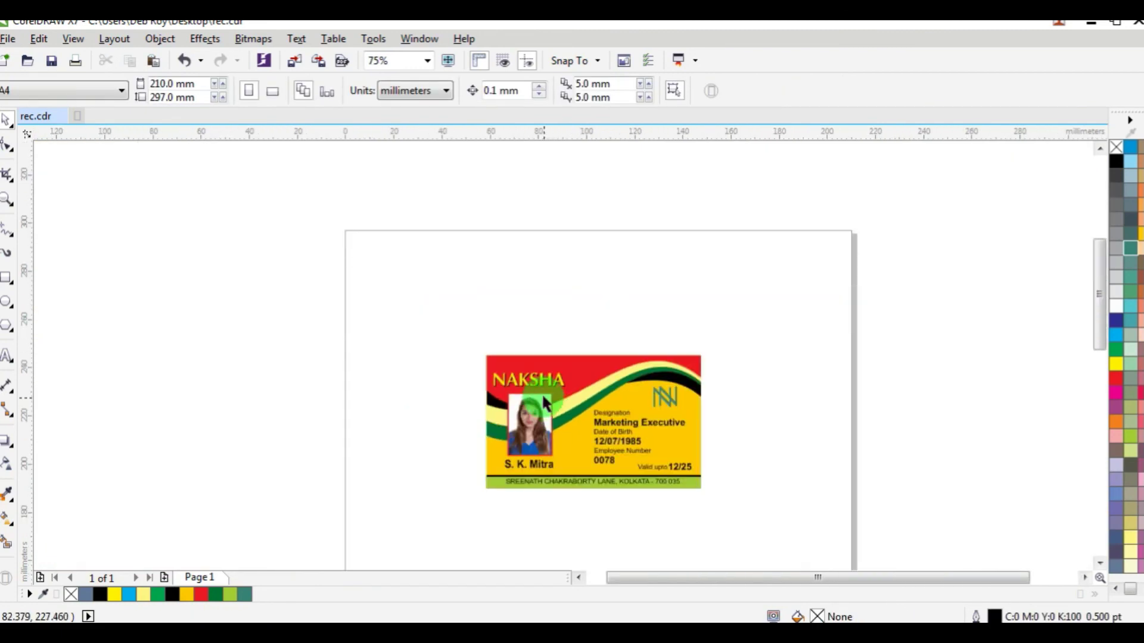
# Step: Darken the red top background to C0 M100 Y100 K20
pyautogui.scroll(2, 541, 392)
pyautogui.click(549, 280)
pyautogui.doubleClick(818, 618)
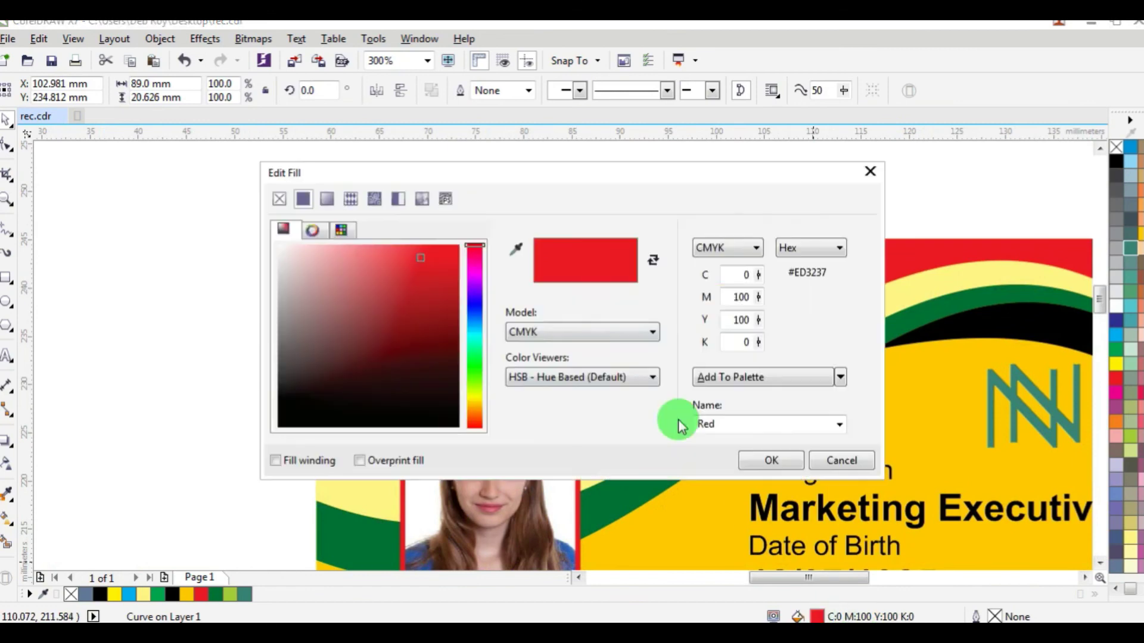
pyautogui.doubleClick(742, 341)
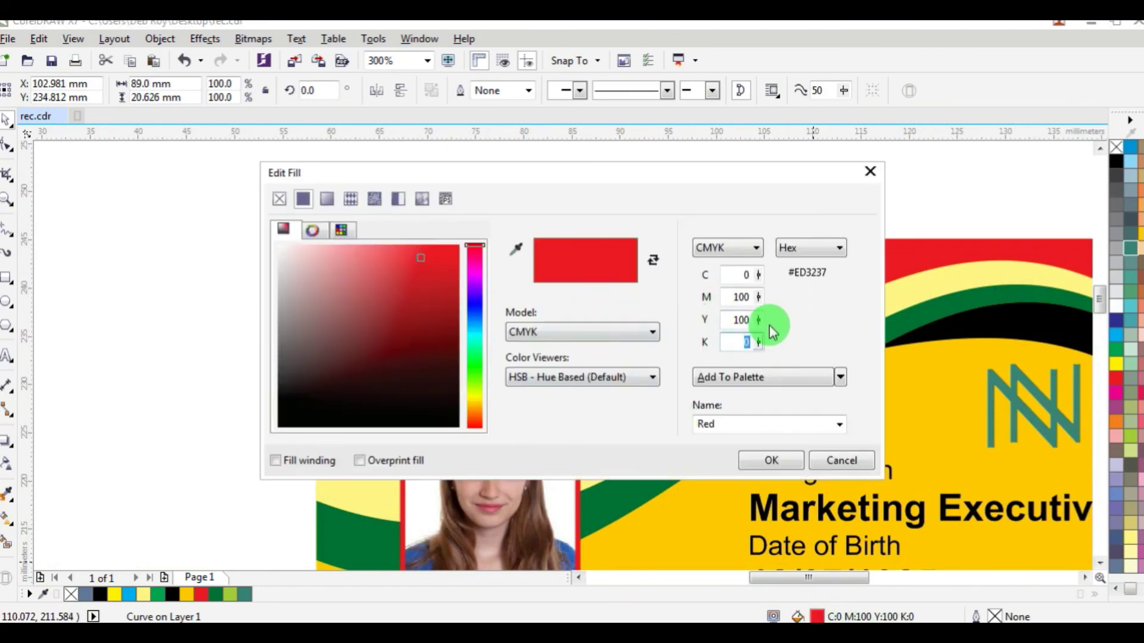
pyautogui.press('Return')
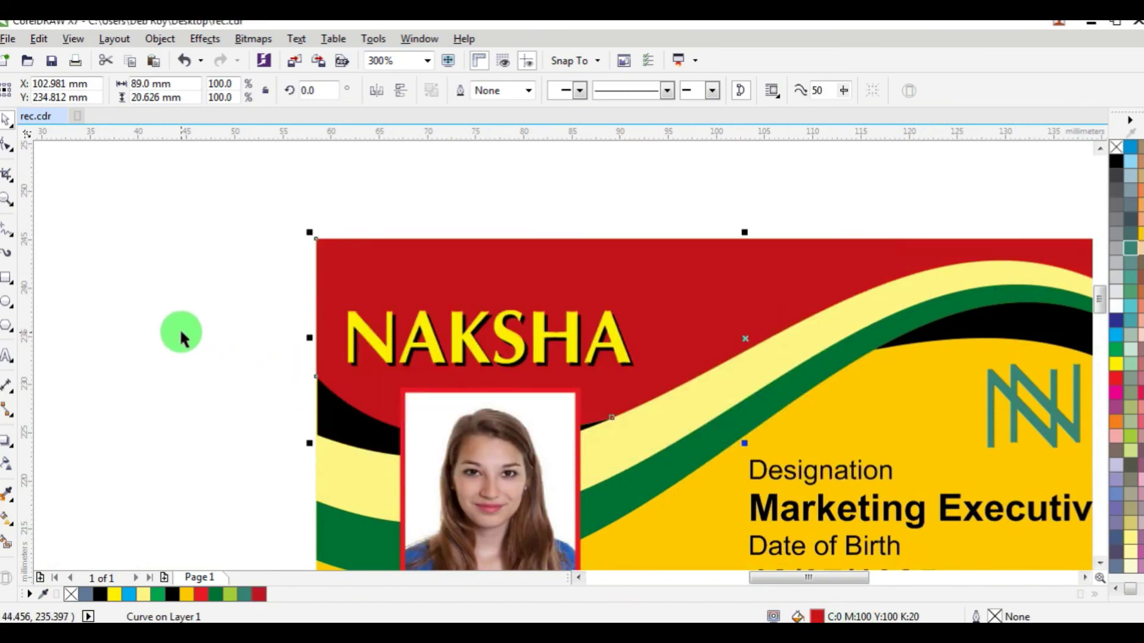
pyautogui.click(179, 332)
# Step: Zoom in so the whole ID card fills the view
pyautogui.scroll(-2, 275, 369)
pyautogui.scroll(-1, 275, 370)
pyautogui.scroll(4, 296, 369)
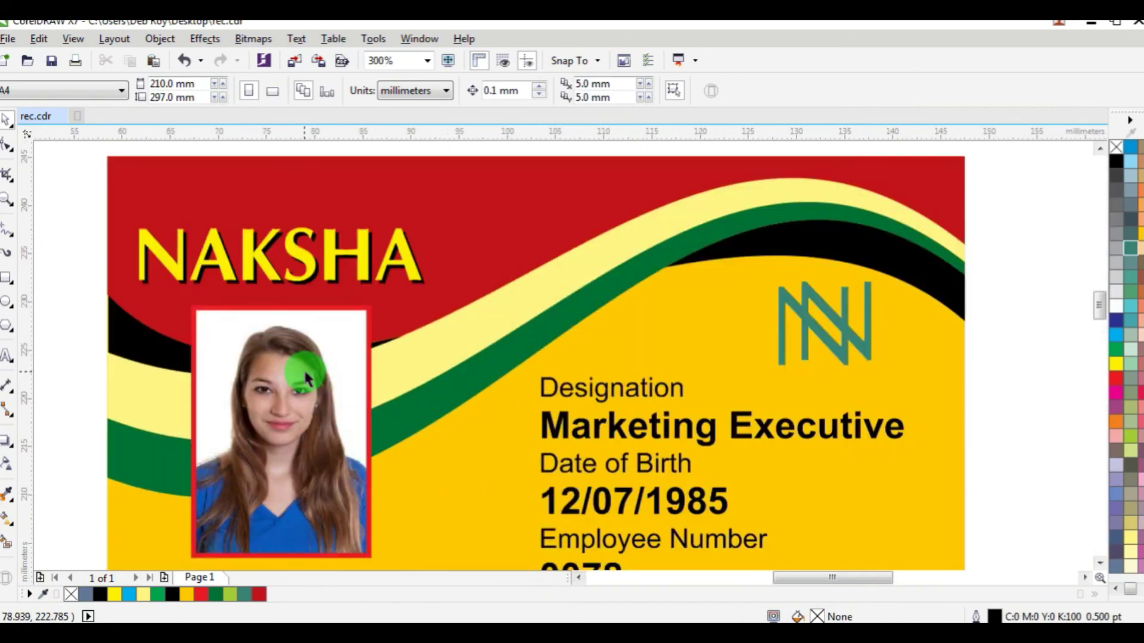
pyautogui.scroll(-2, 314, 386)
pyautogui.click(8, 201)
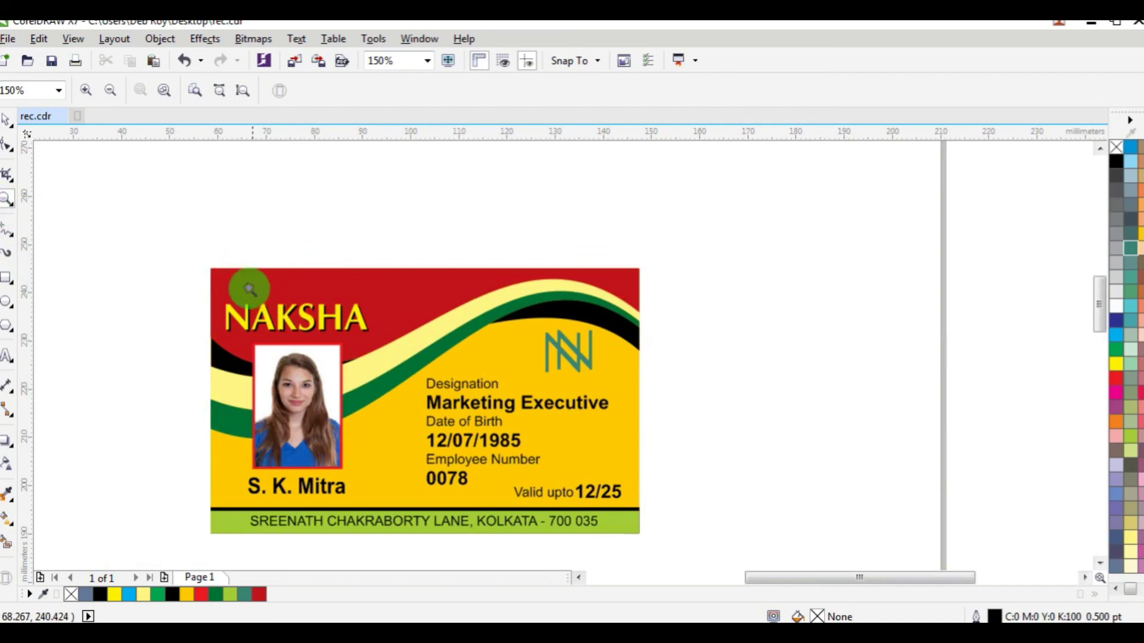
pyautogui.moveTo(198, 263); pyautogui.dragTo(653, 538)
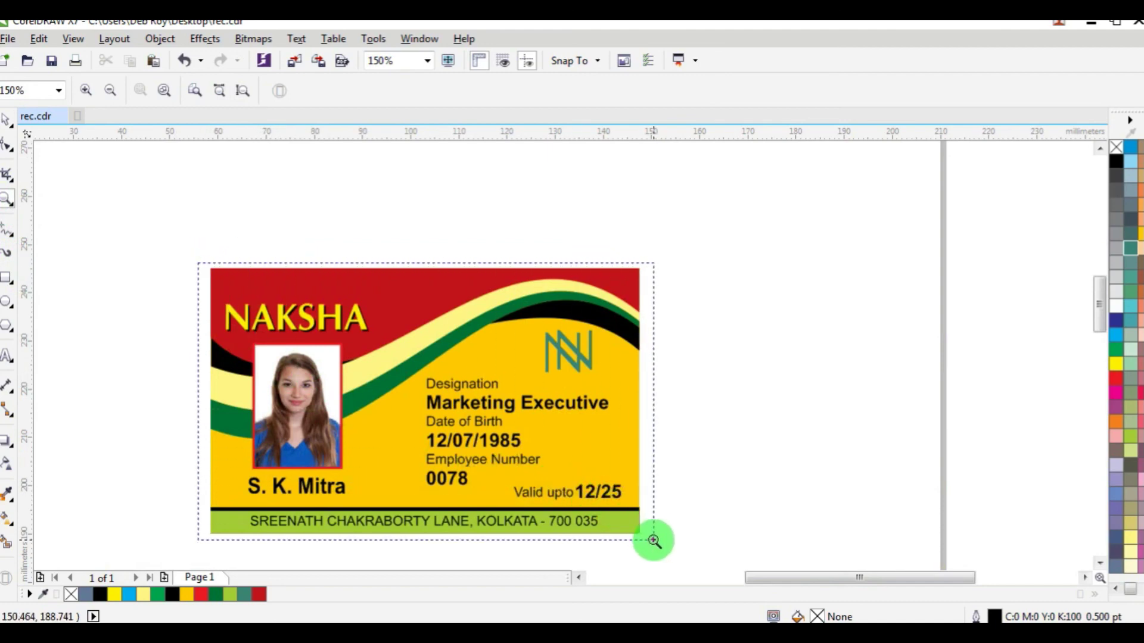